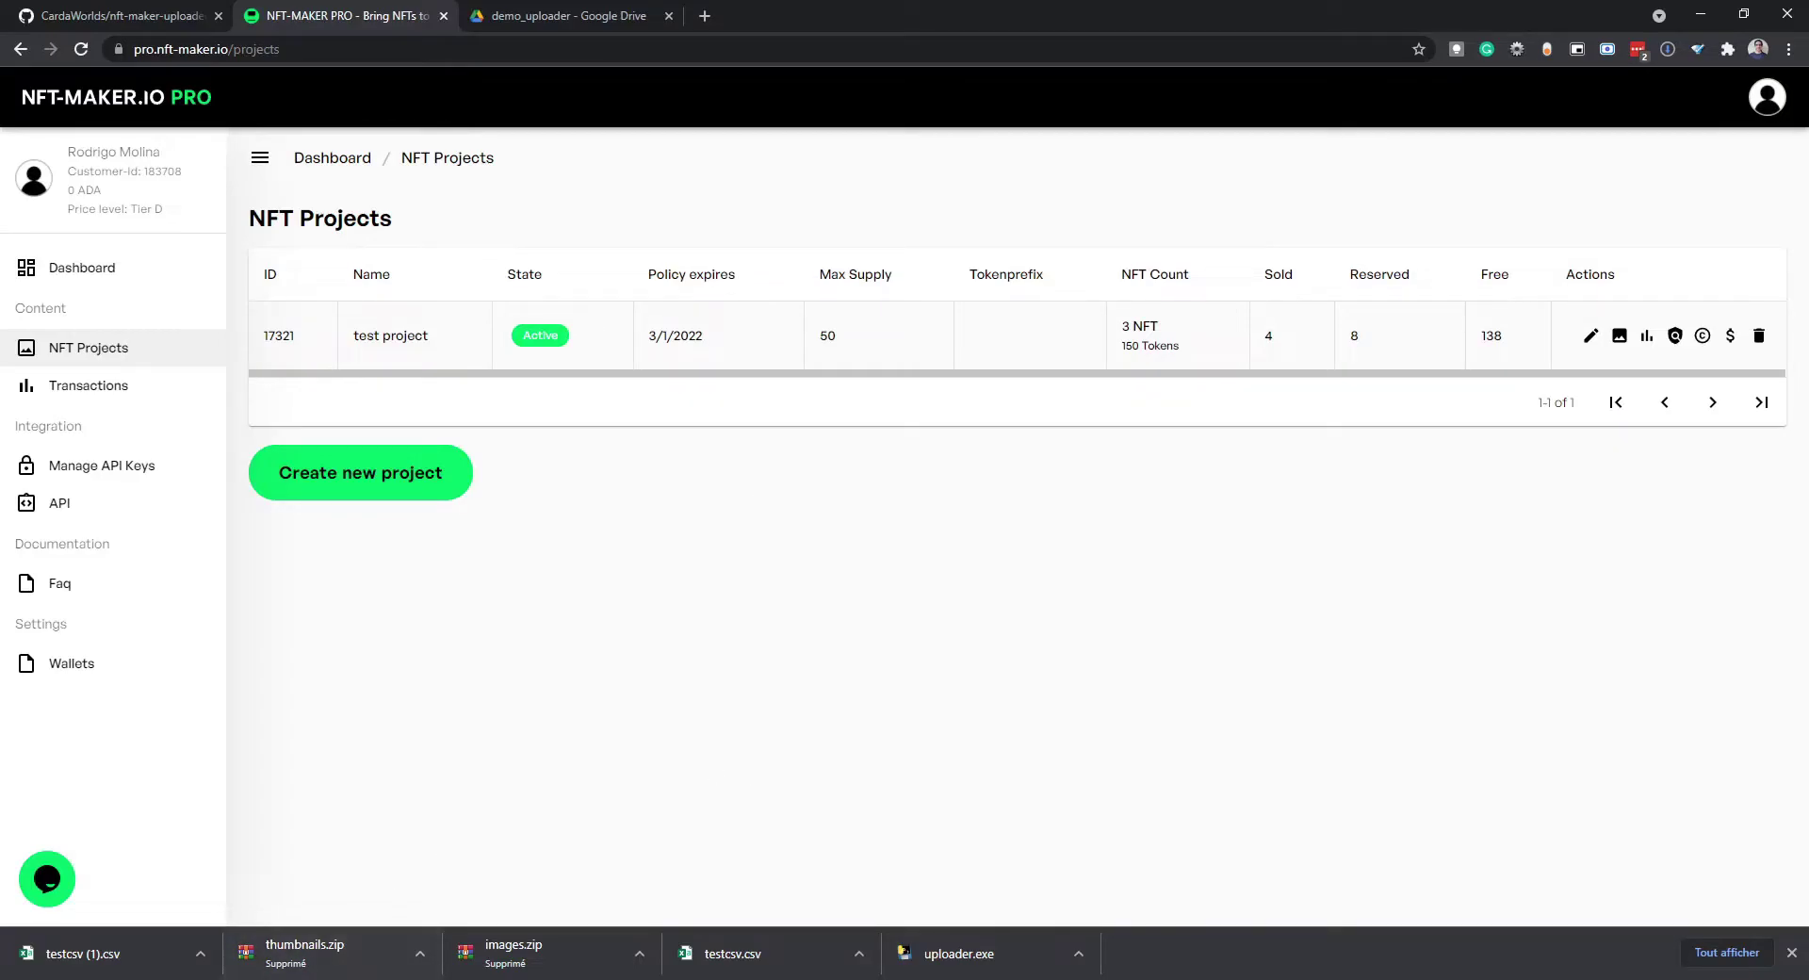
Step: Open testcsv.csv from the demo_uploader folder in Excel
left_click(246, 904)
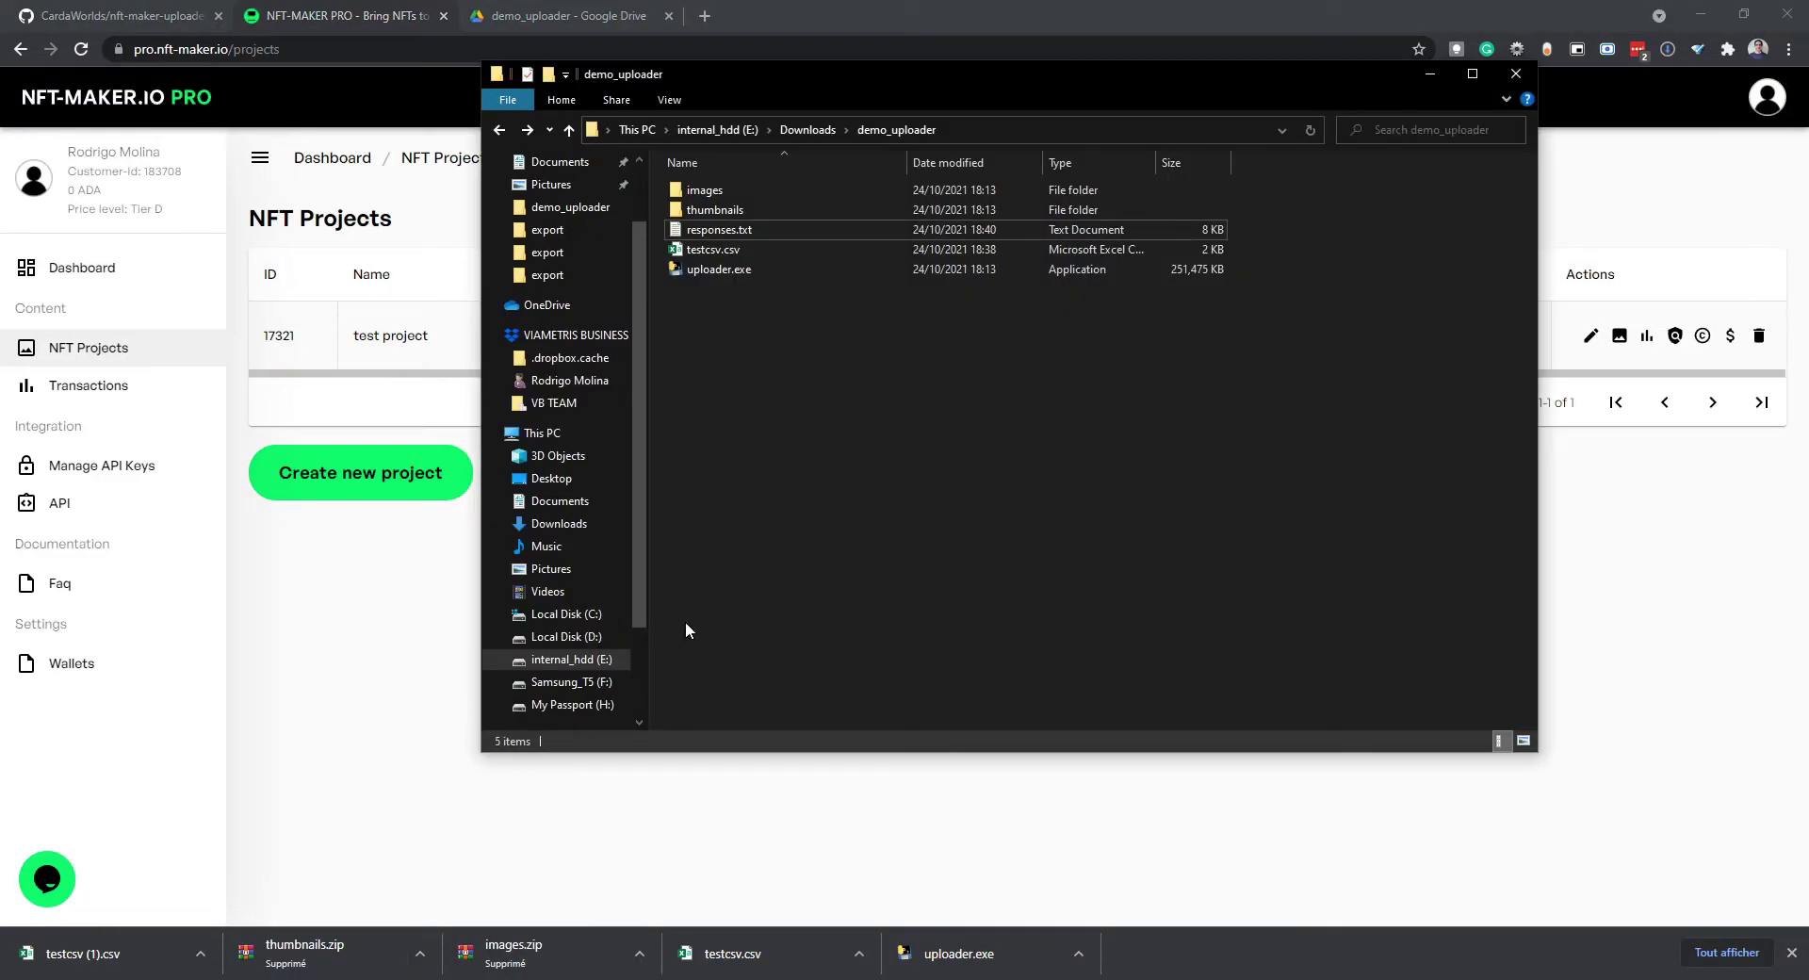
double_click(703, 253)
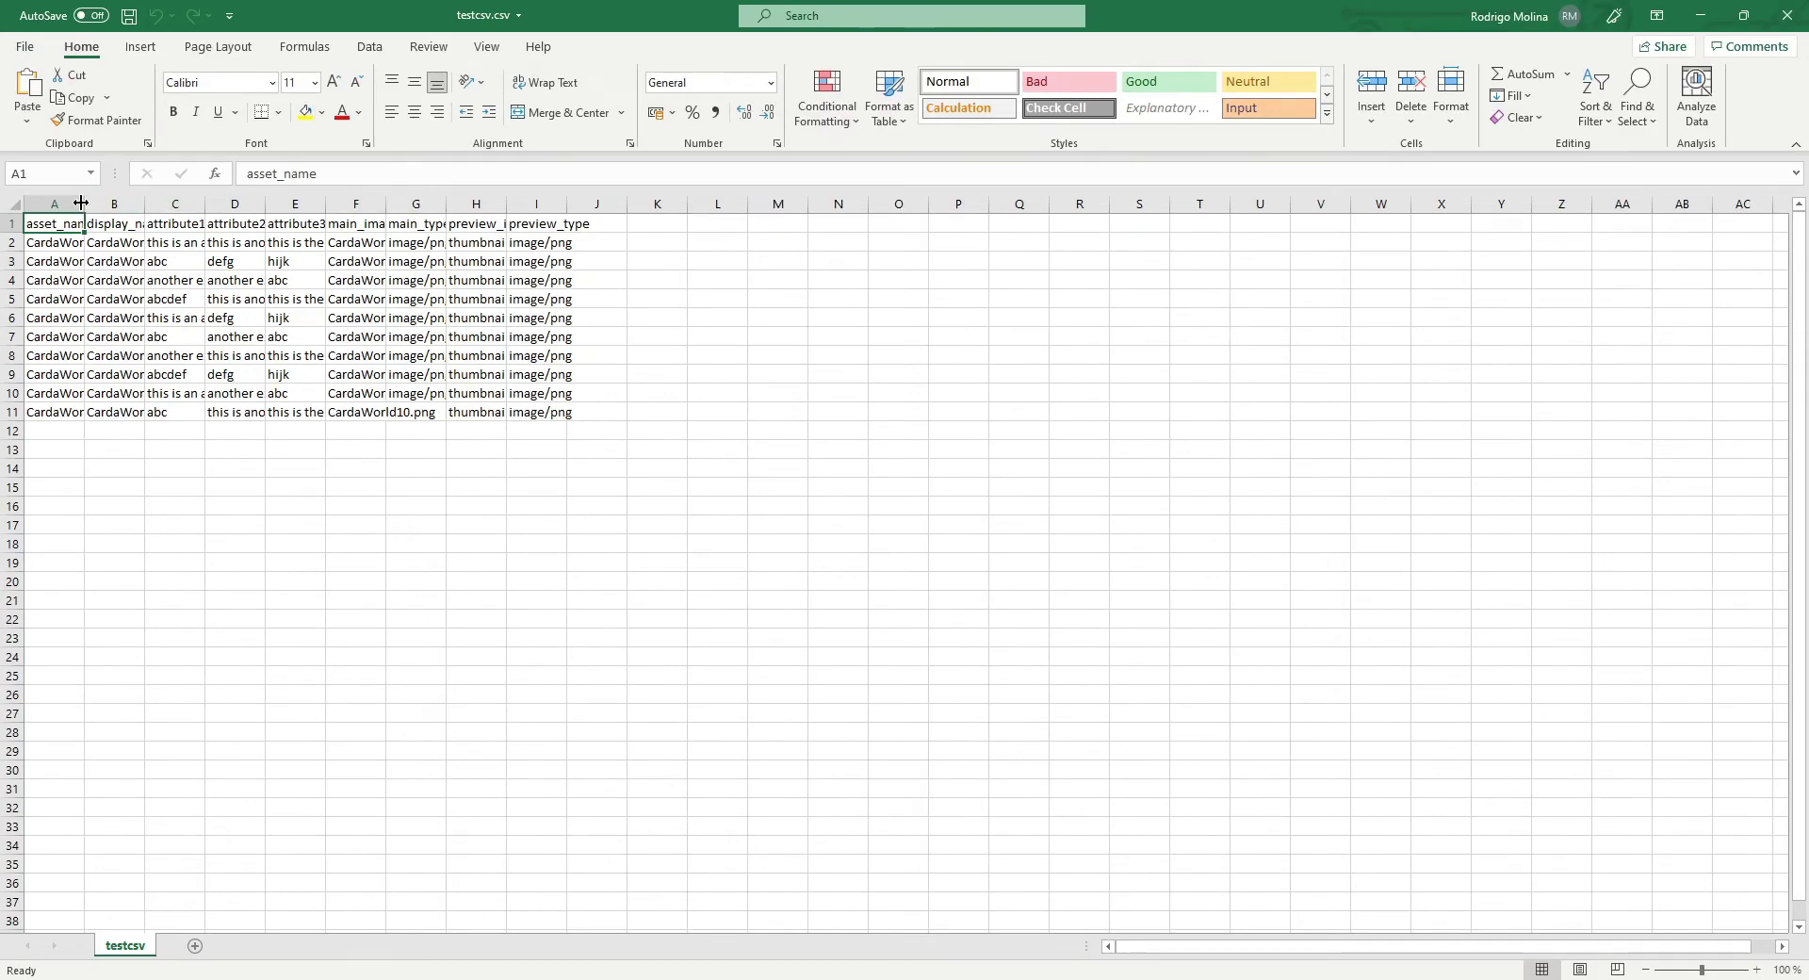
Step: Widen columns A and F, then check the CardaWorld1–CardaWorld10 names and the header cells
left_click_drag(82, 202, 482, 202)
left_click_drag(670, 203, 1155, 203)
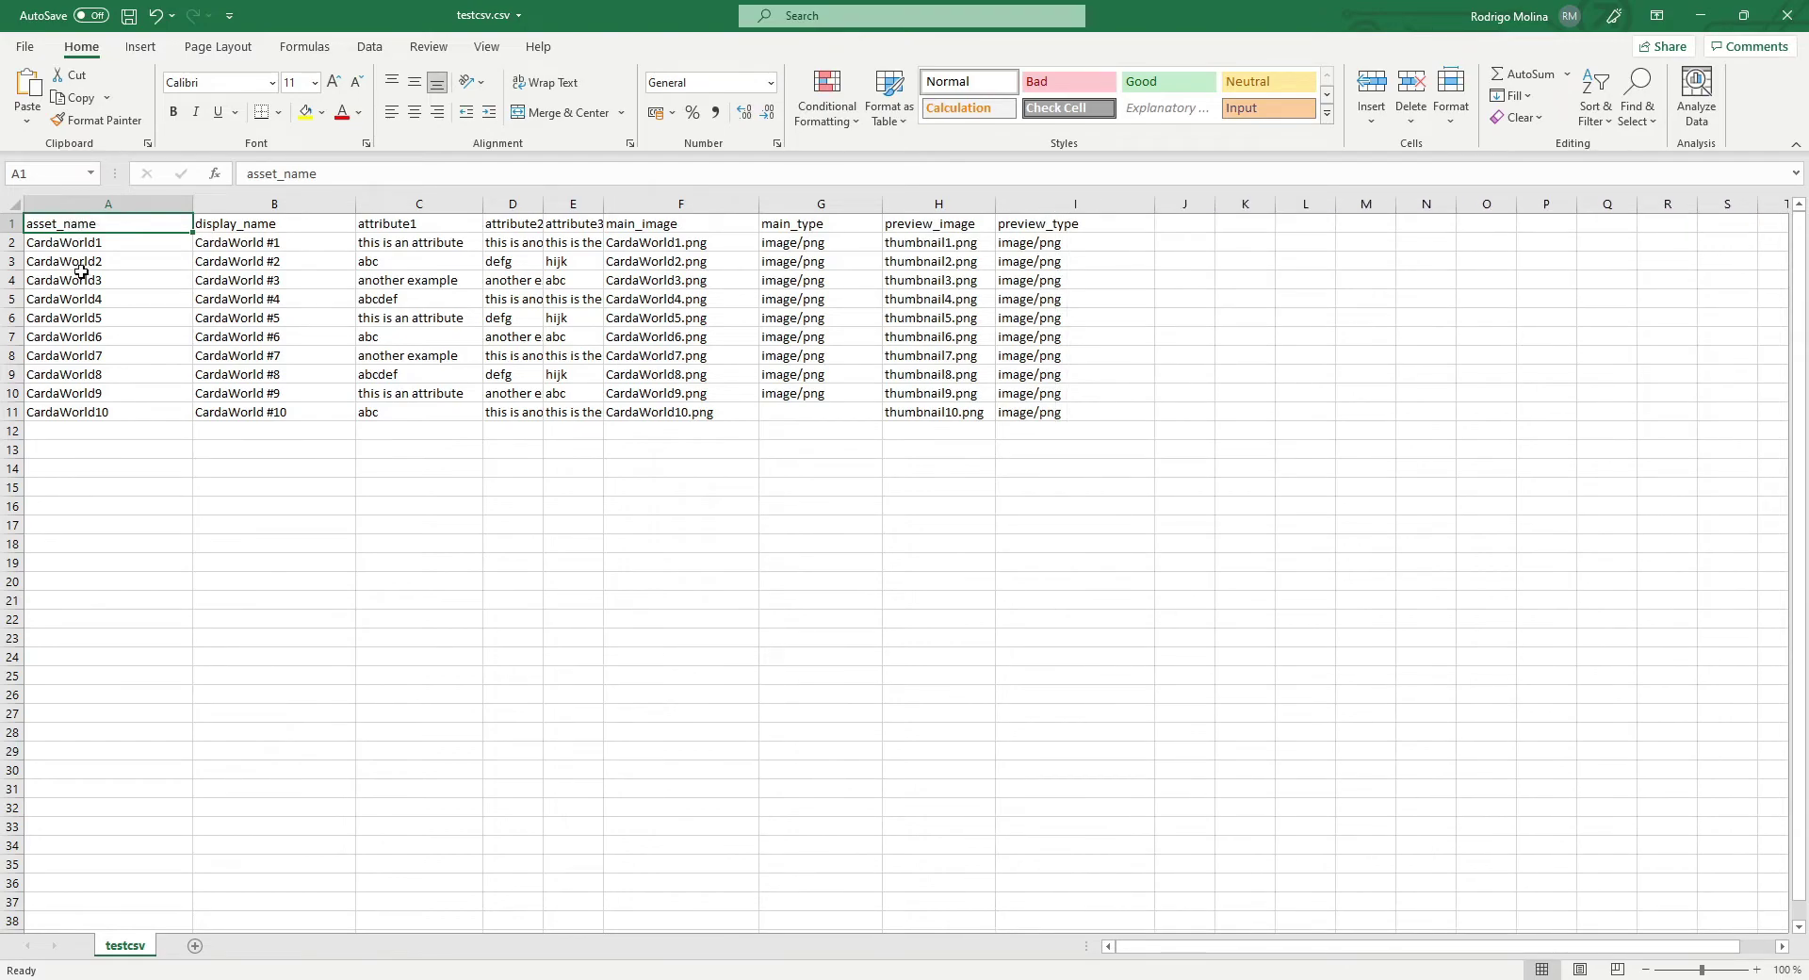
left_click(76, 412)
left_click(91, 243)
left_click(248, 222)
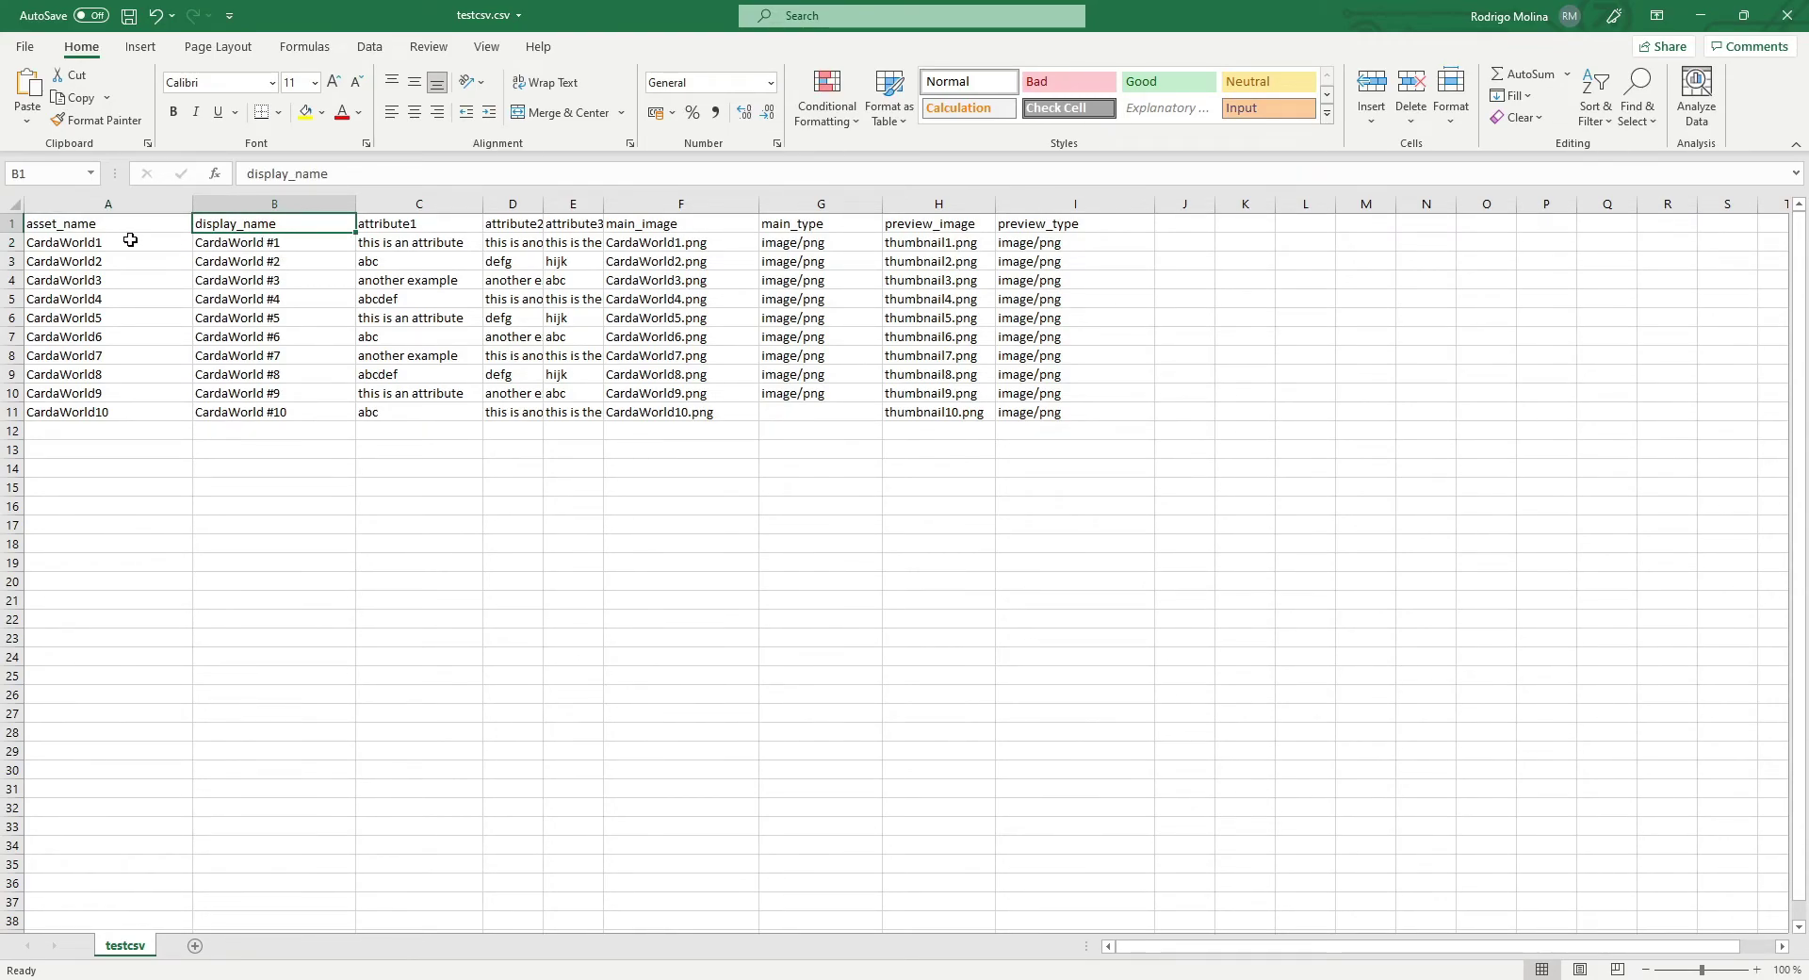
left_click(426, 227)
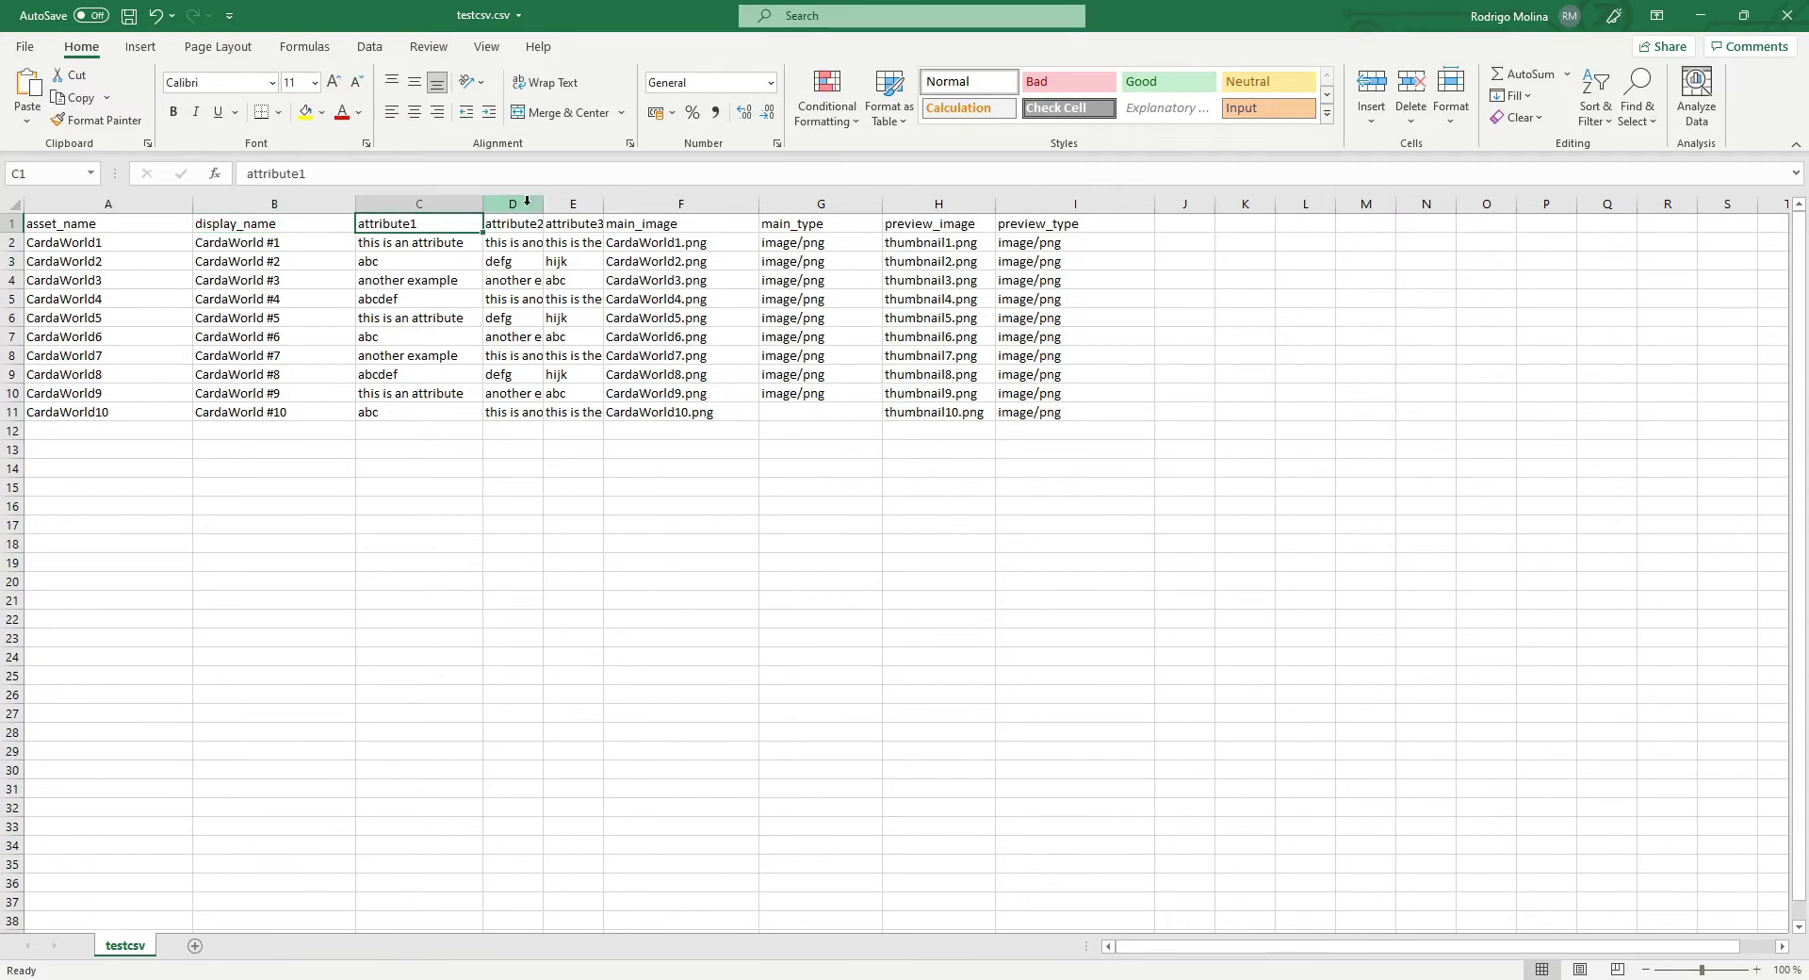
Step: Widen columns D and E, then review the attribute values and the asset_name and display_name headers
left_click_drag(544, 200, 740, 199)
left_click_drag(393, 220, 730, 224)
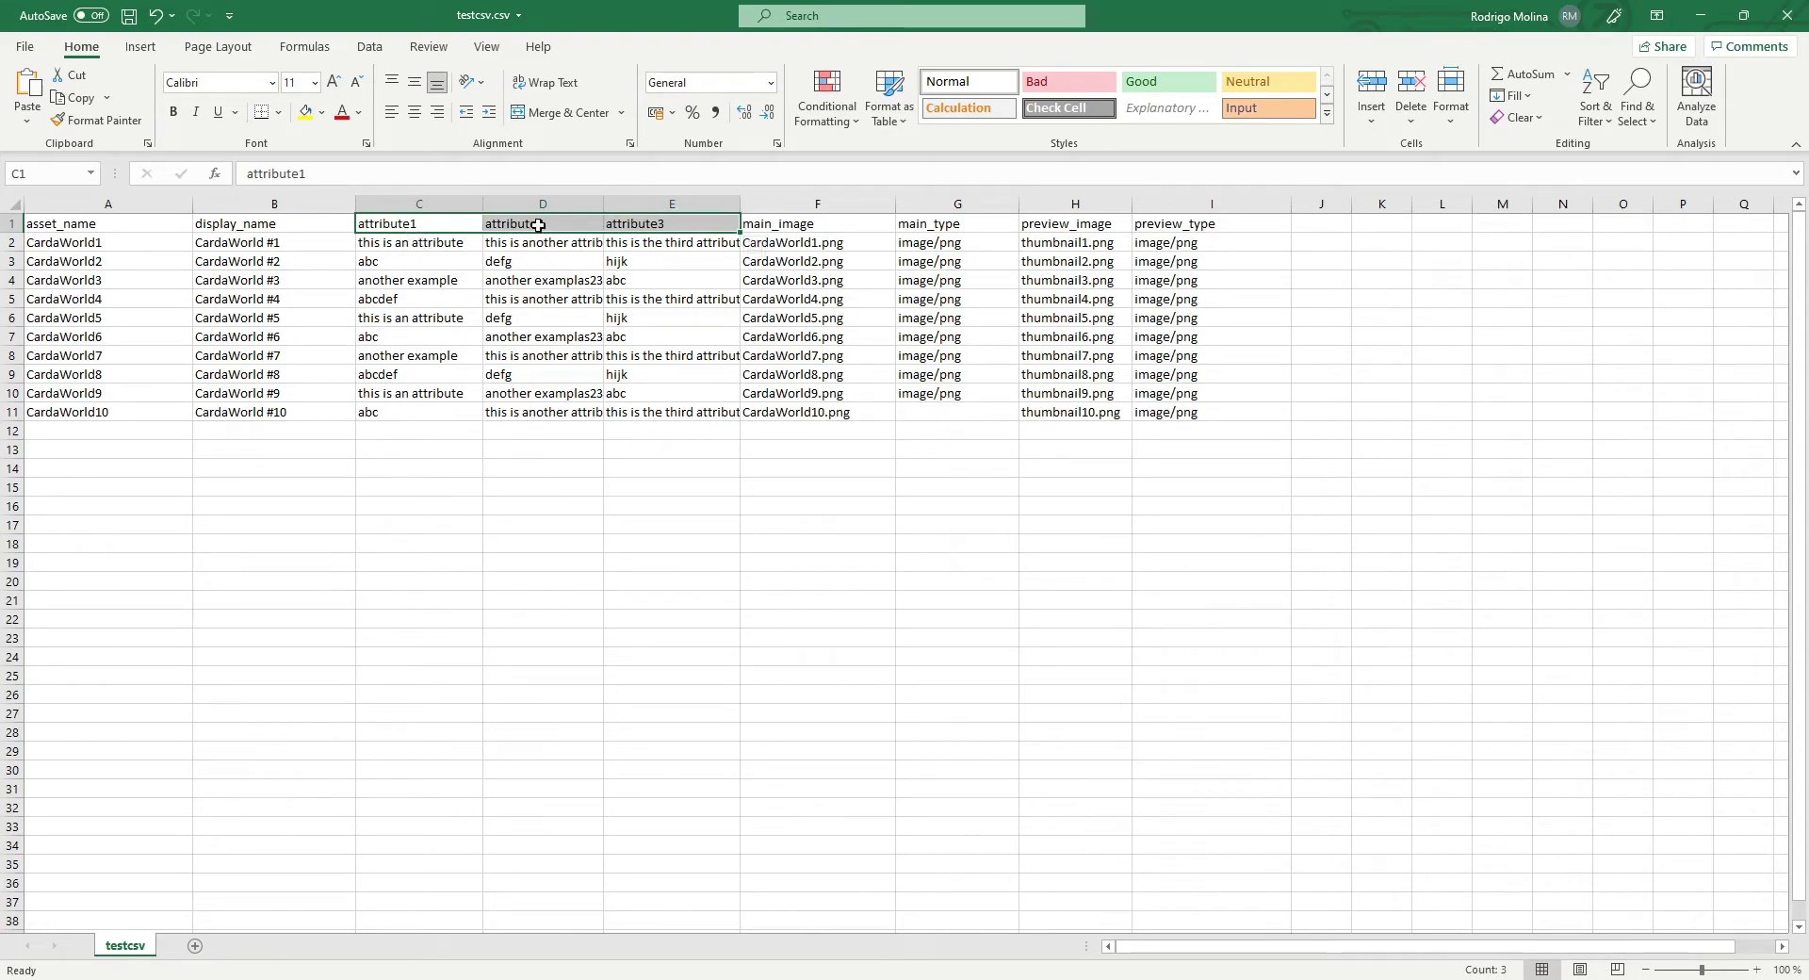
left_click_drag(403, 243, 399, 411)
left_click_drag(517, 246, 524, 411)
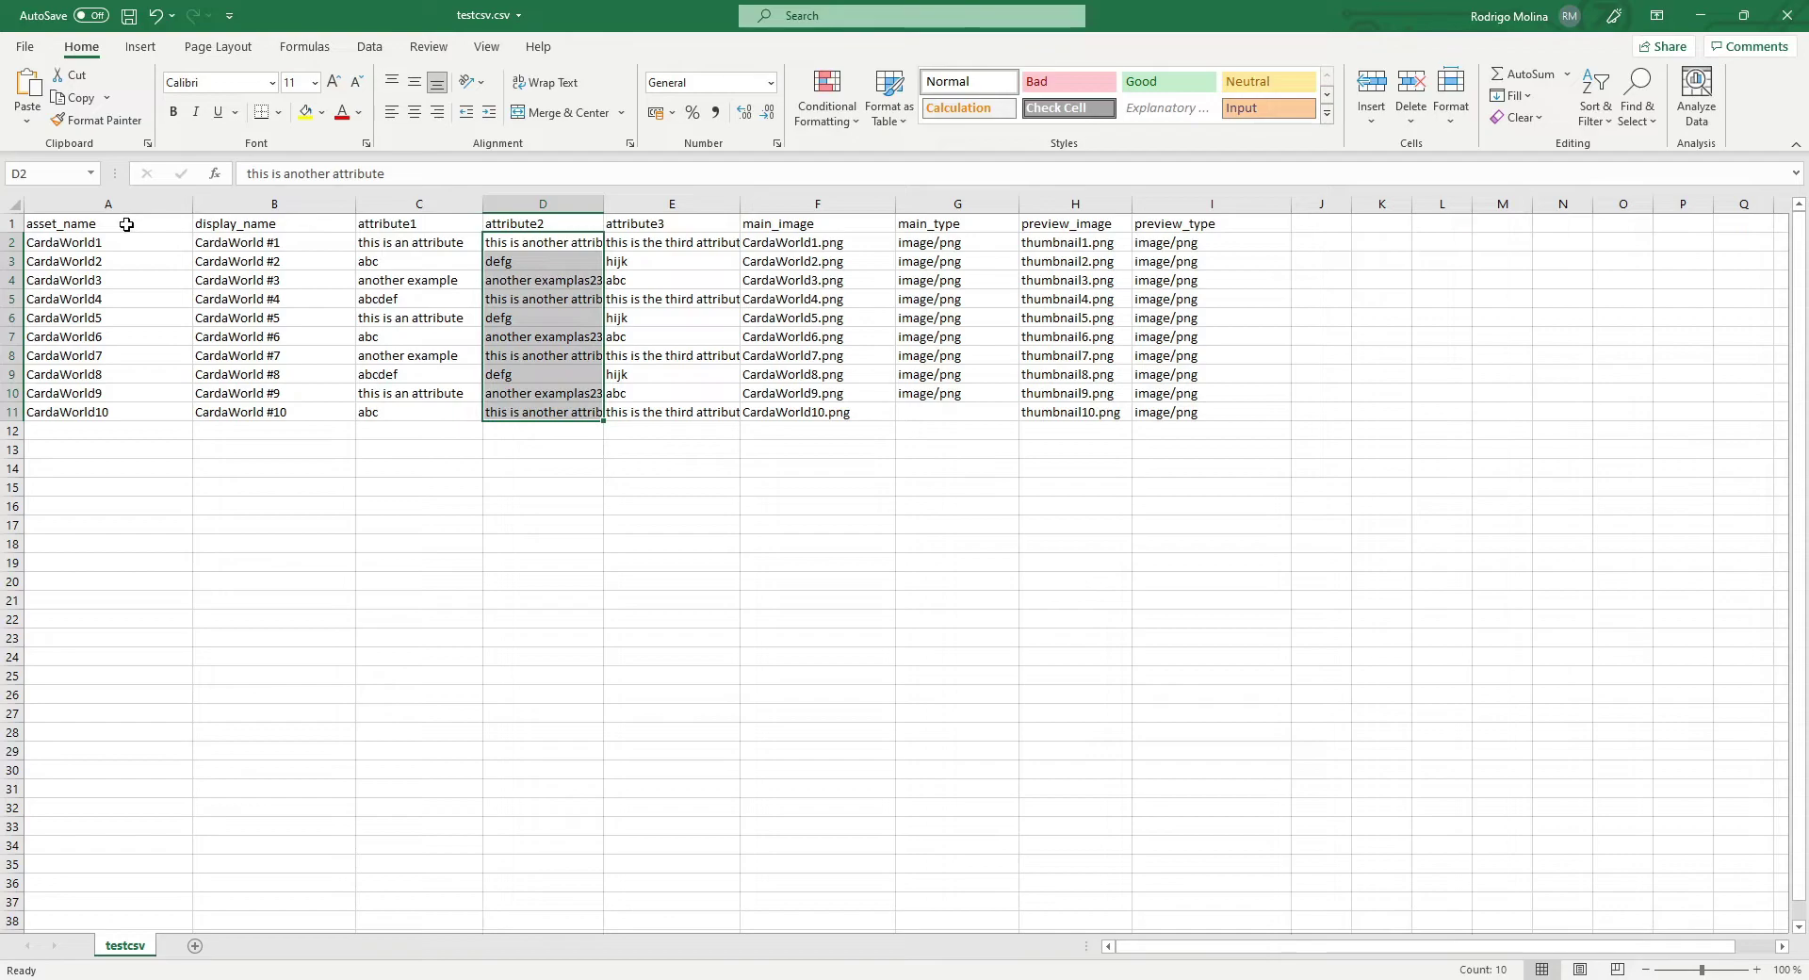
left_click_drag(400, 224, 655, 223)
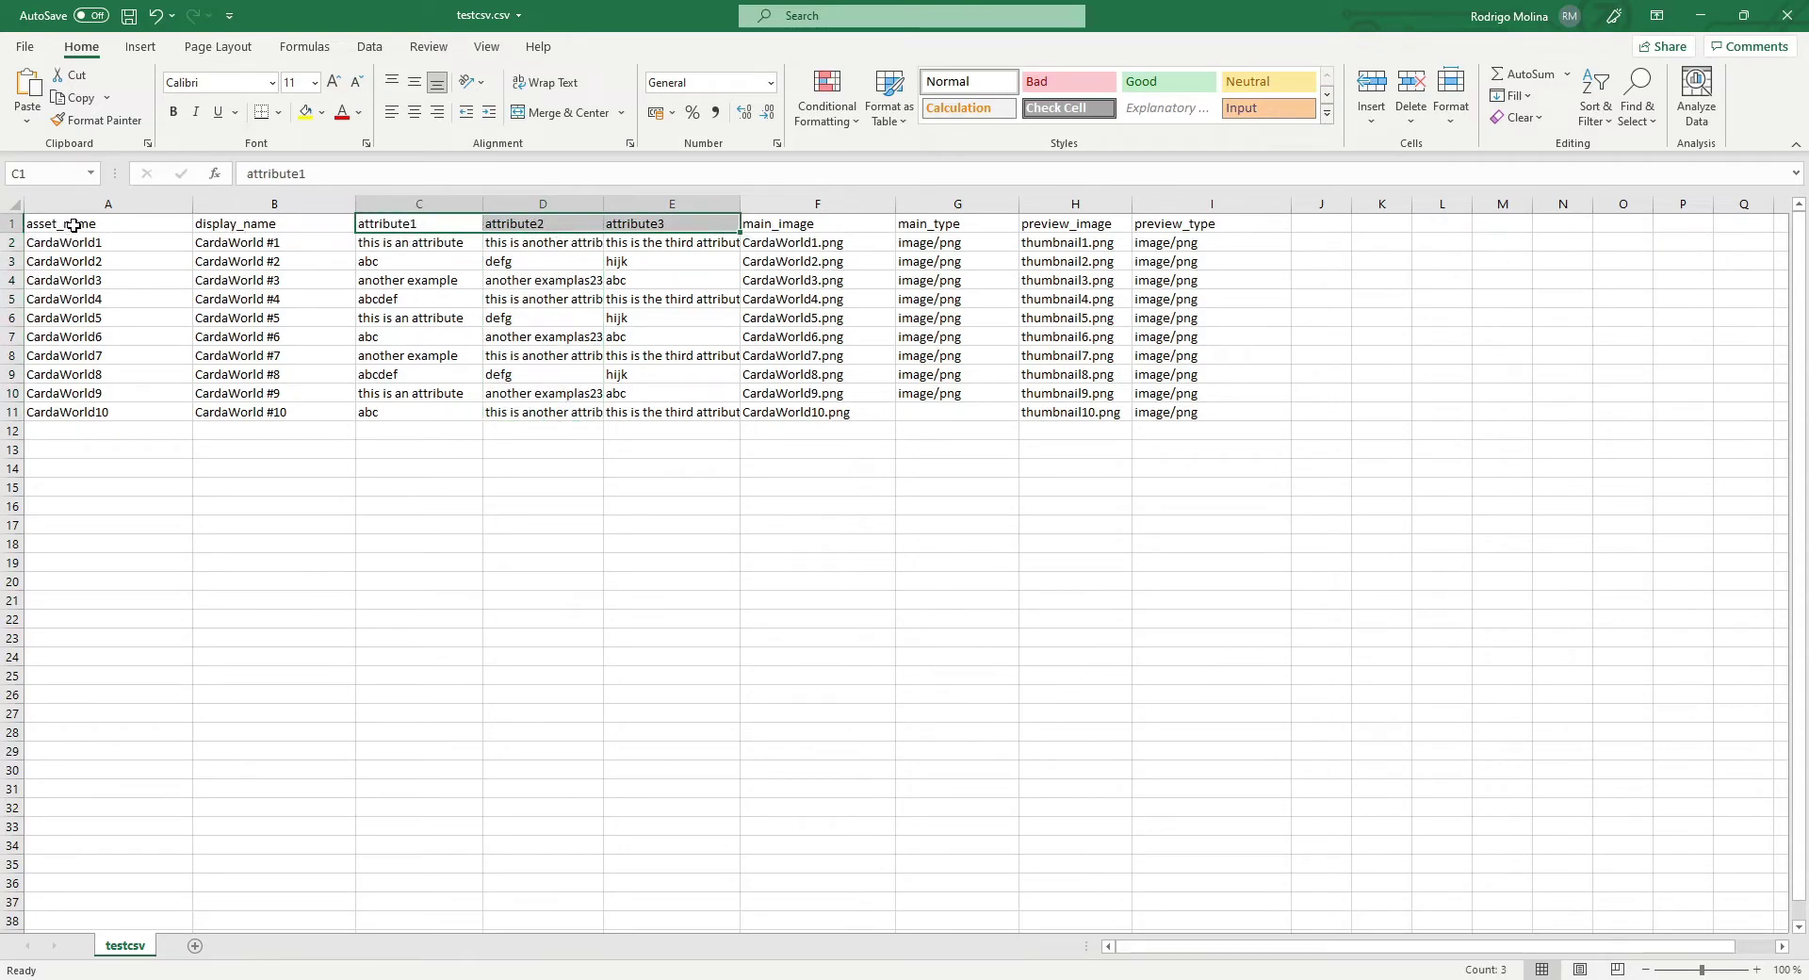
left_click_drag(58, 227, 240, 222)
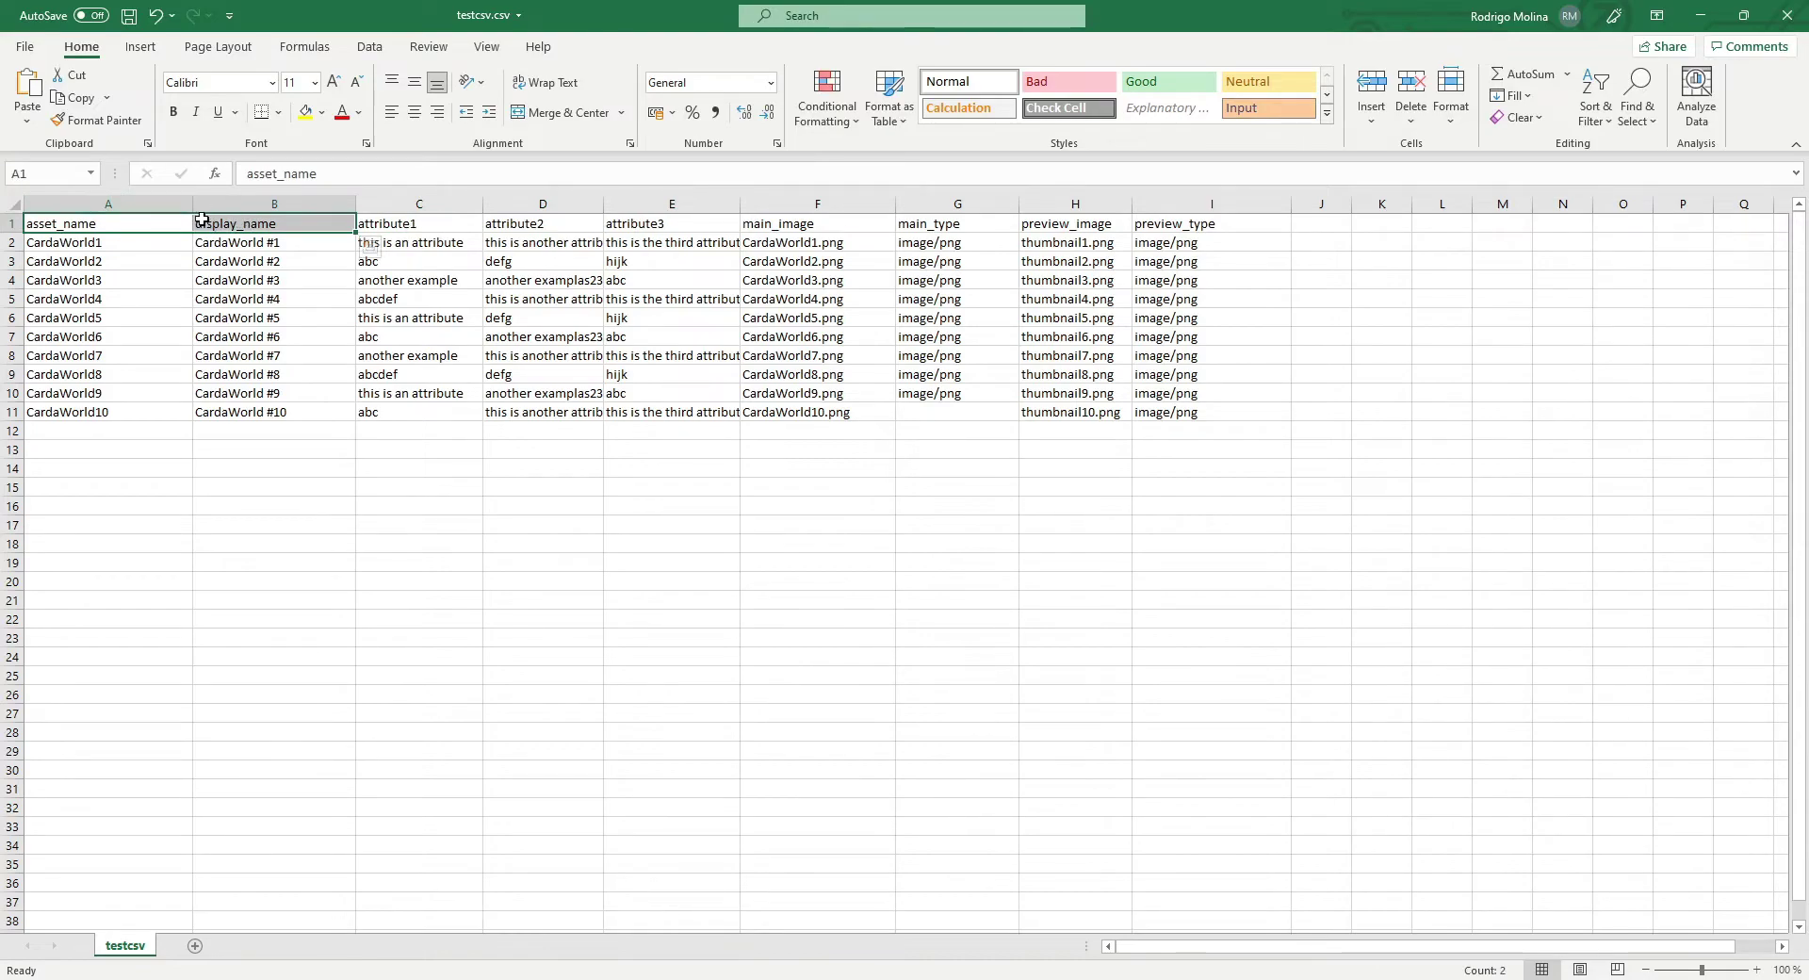
left_click(102, 226)
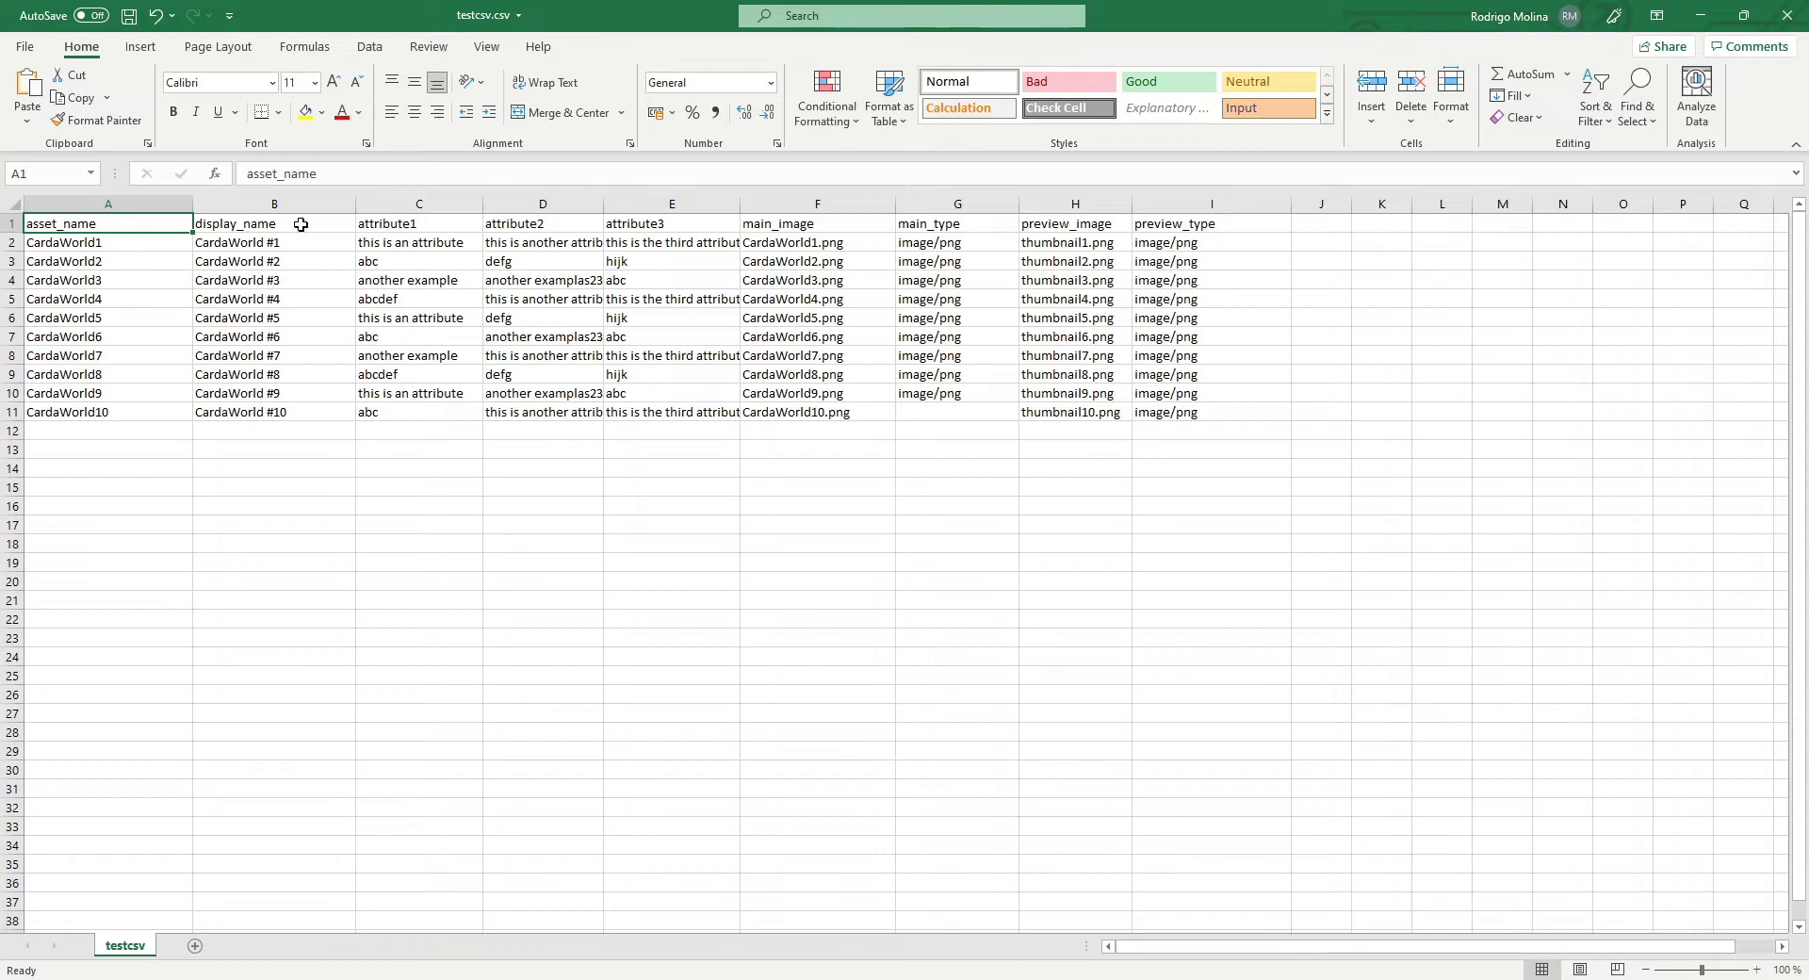
left_click(207, 227)
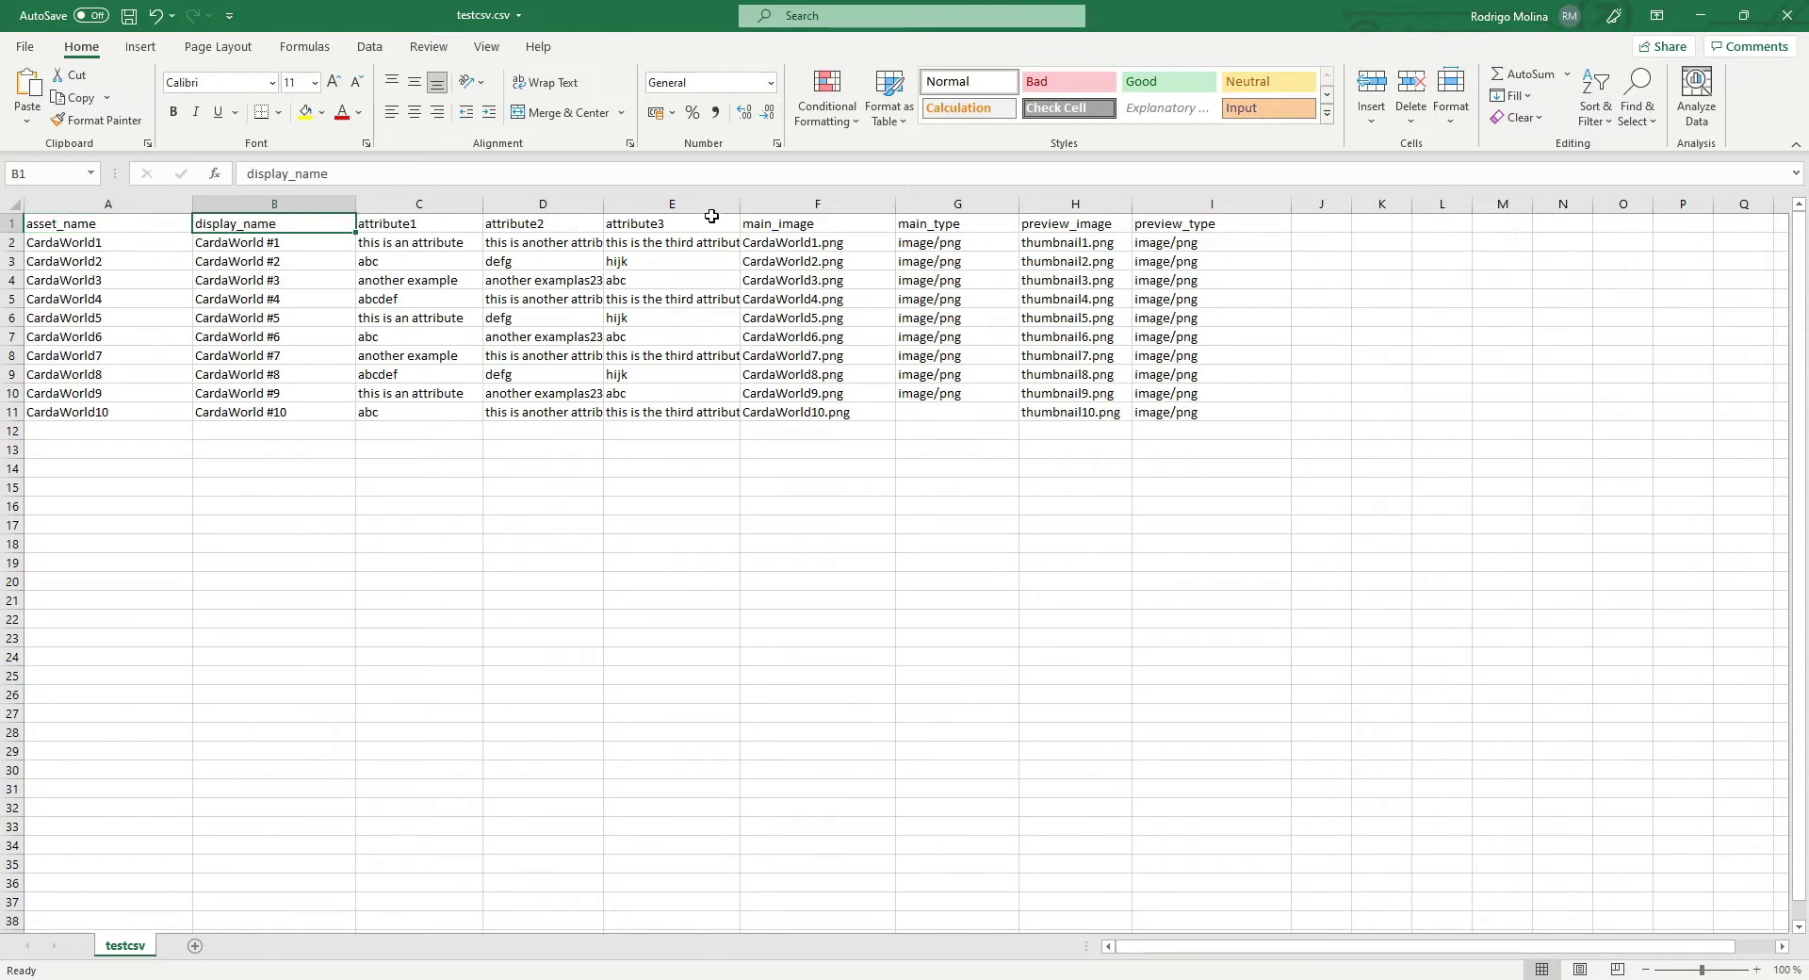
left_click(787, 226)
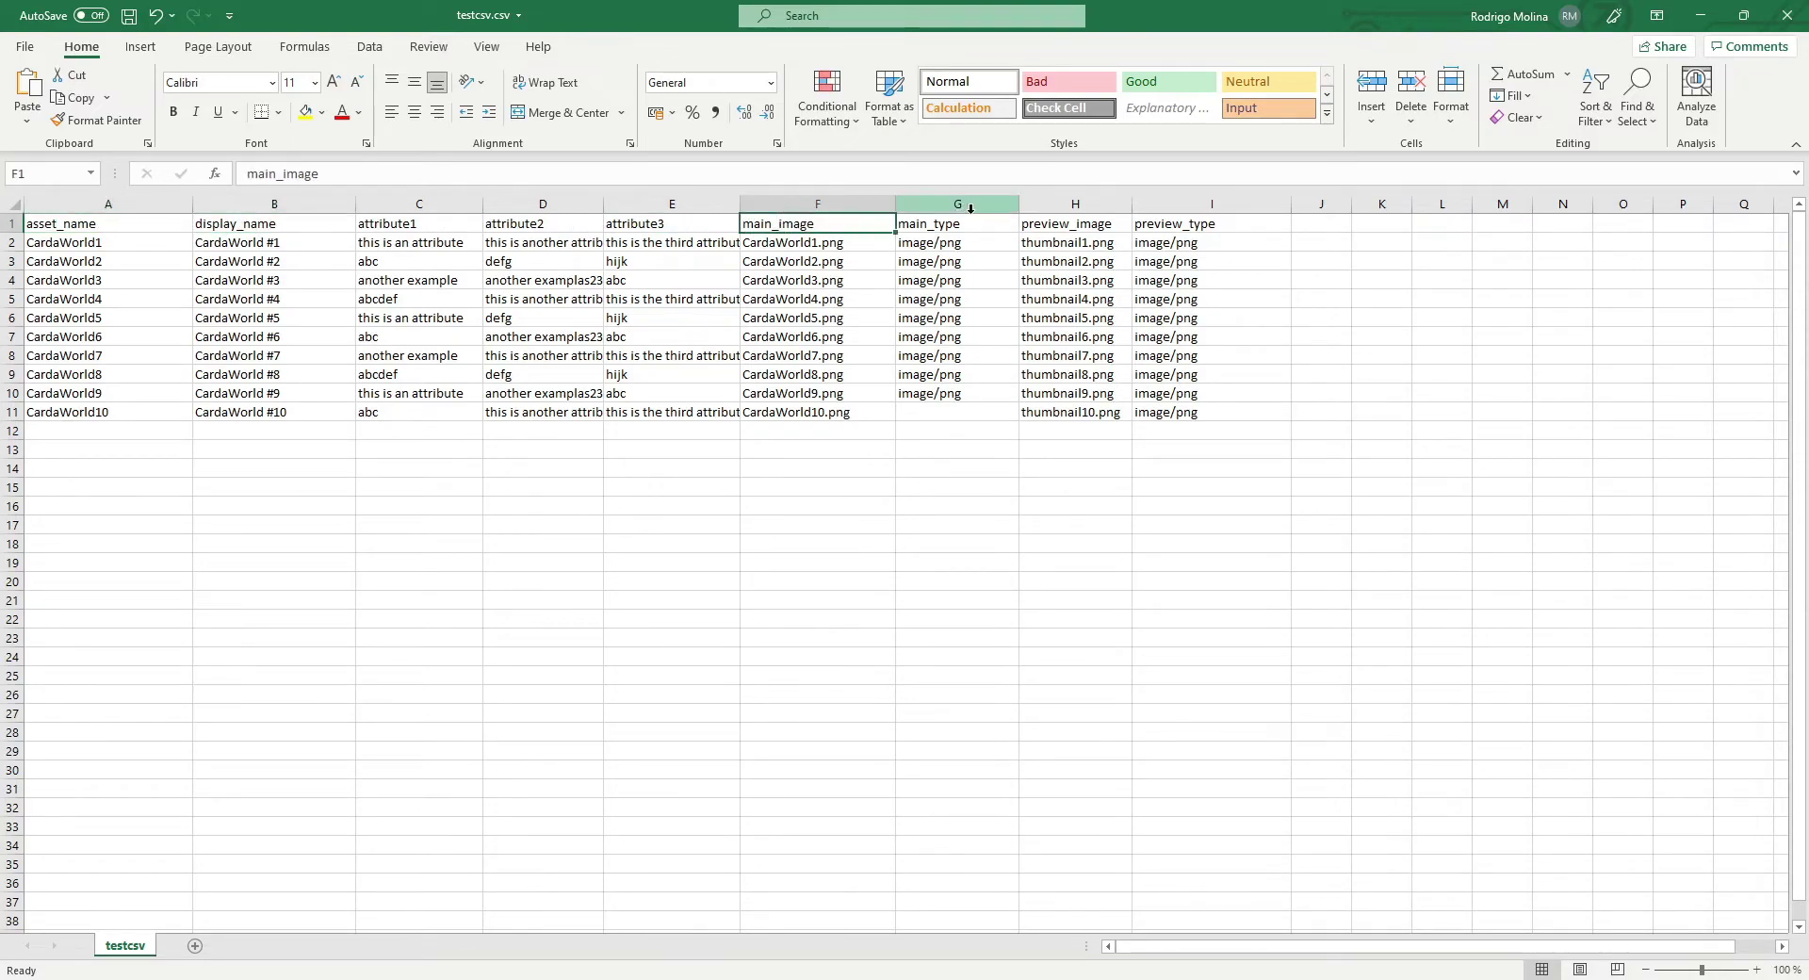
left_click(776, 242)
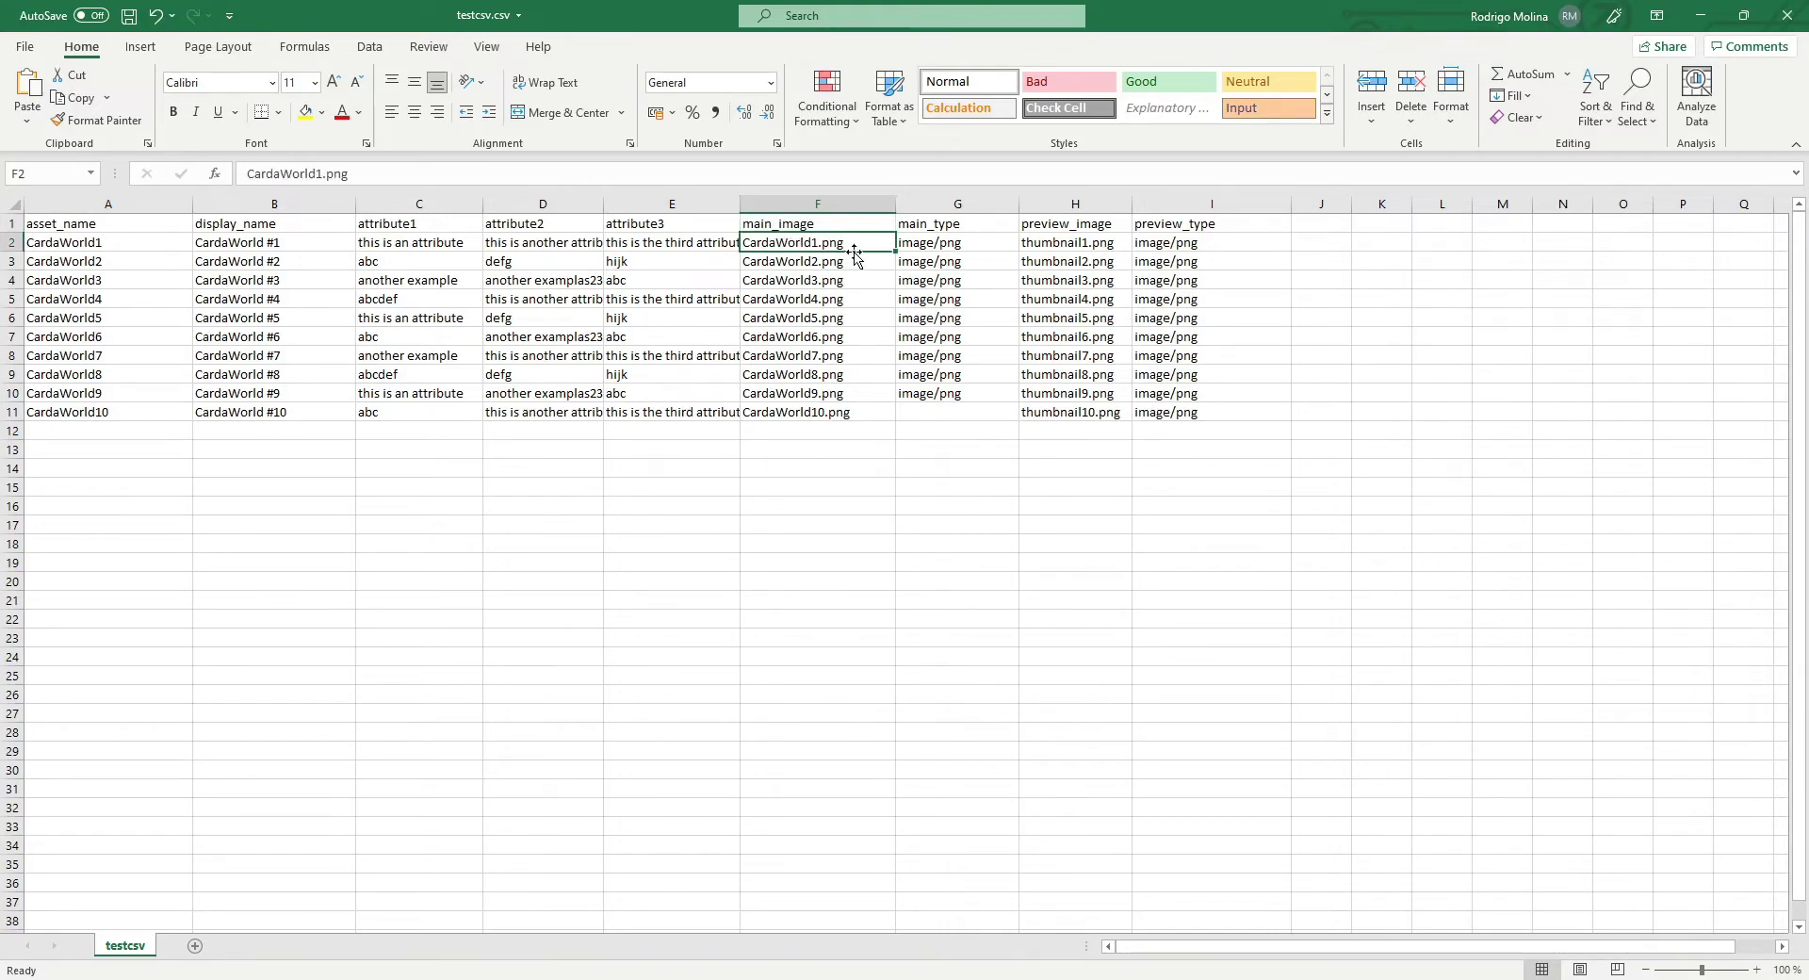
left_click(170, 979)
left_click(733, 309)
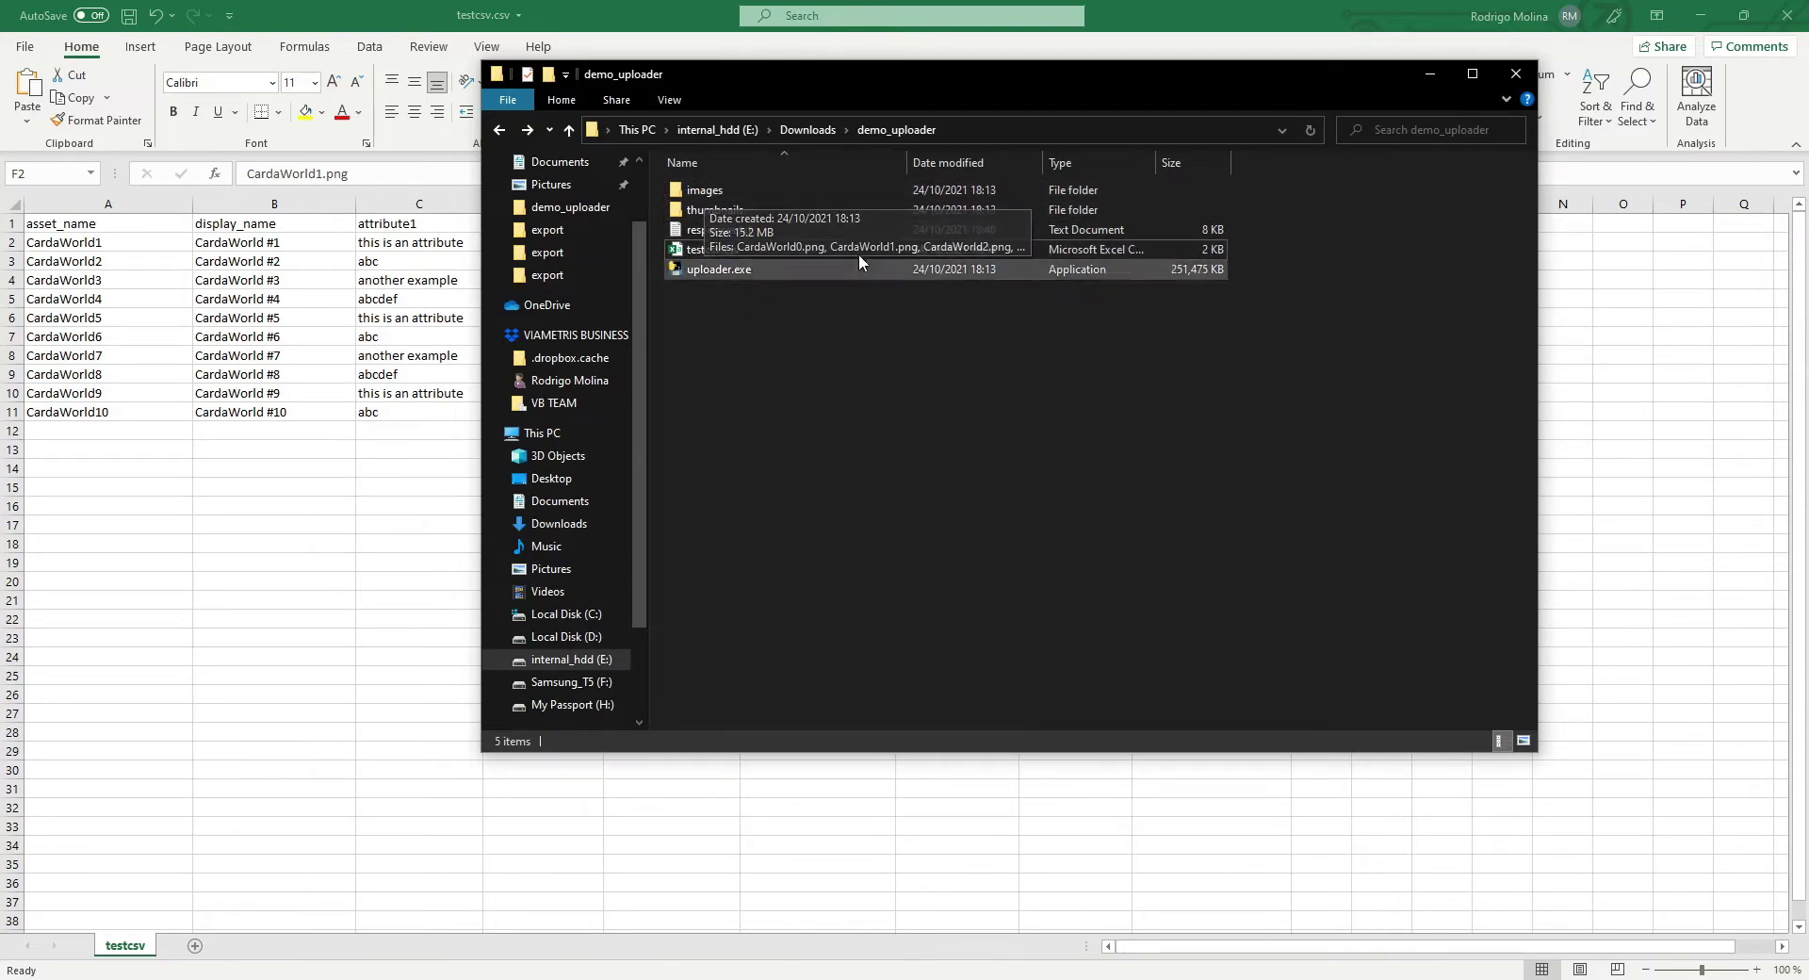
left_click(698, 272)
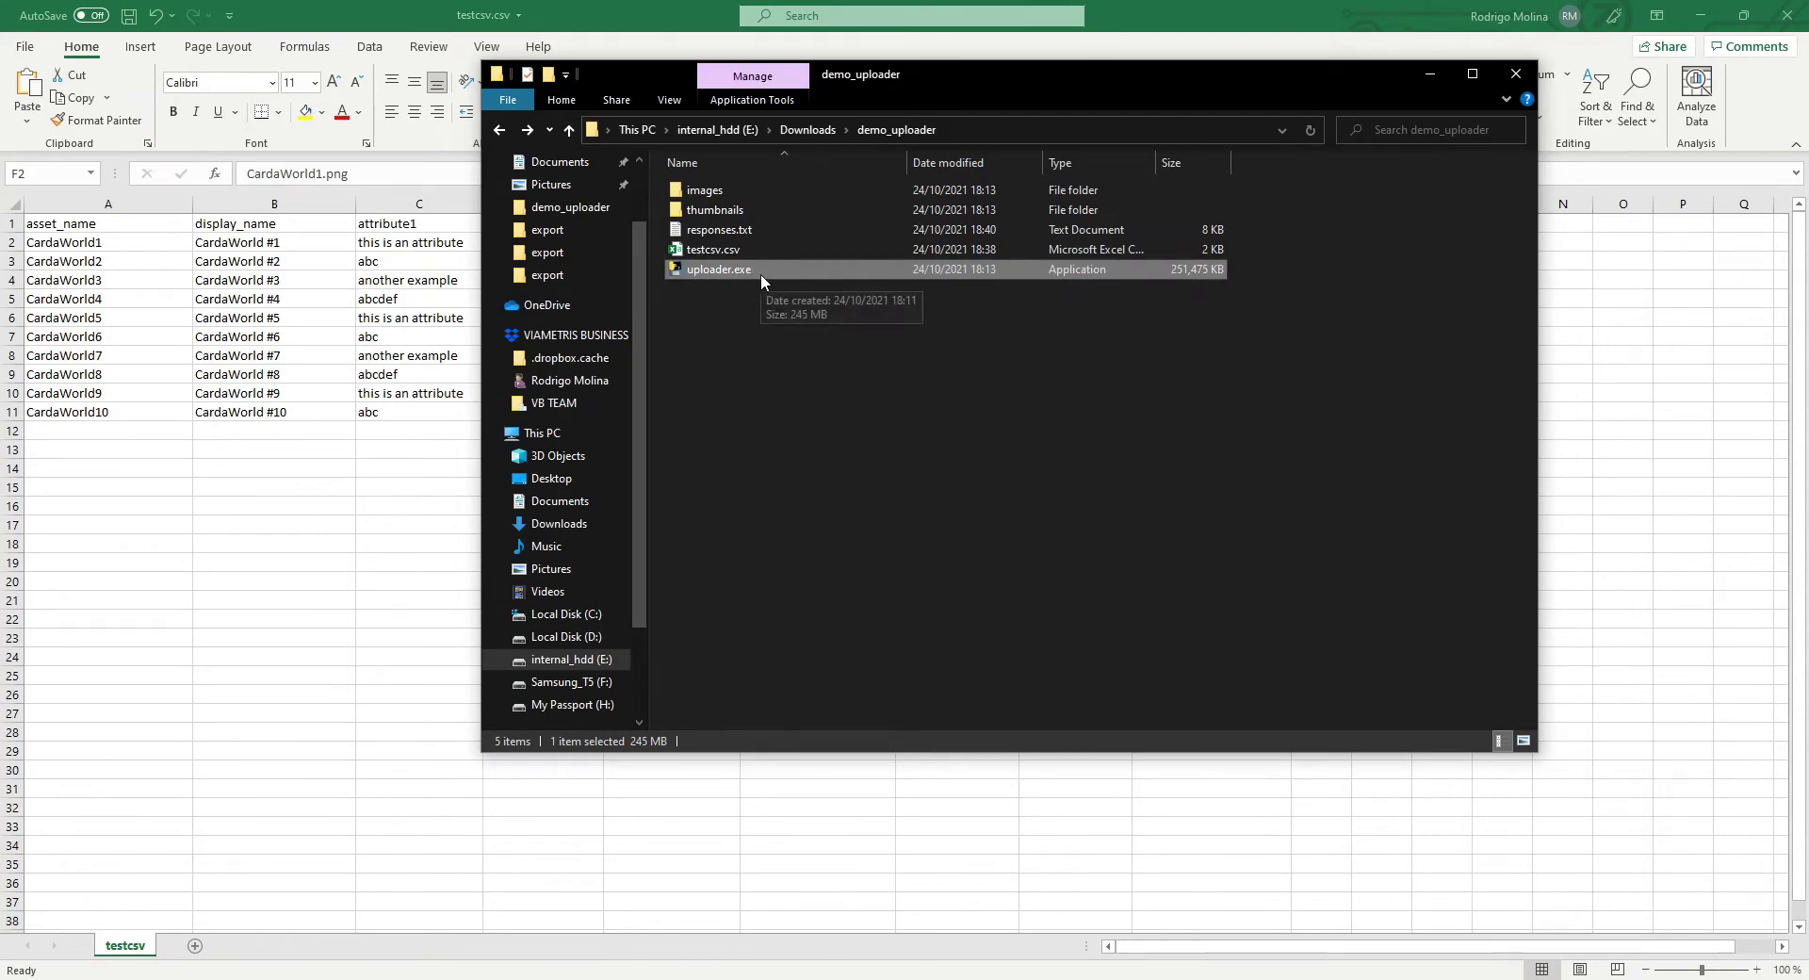
key("alt+Tab")
Step: Copy image/png from G10 into the empty G11 cell and save the CSV
left_click(920, 393)
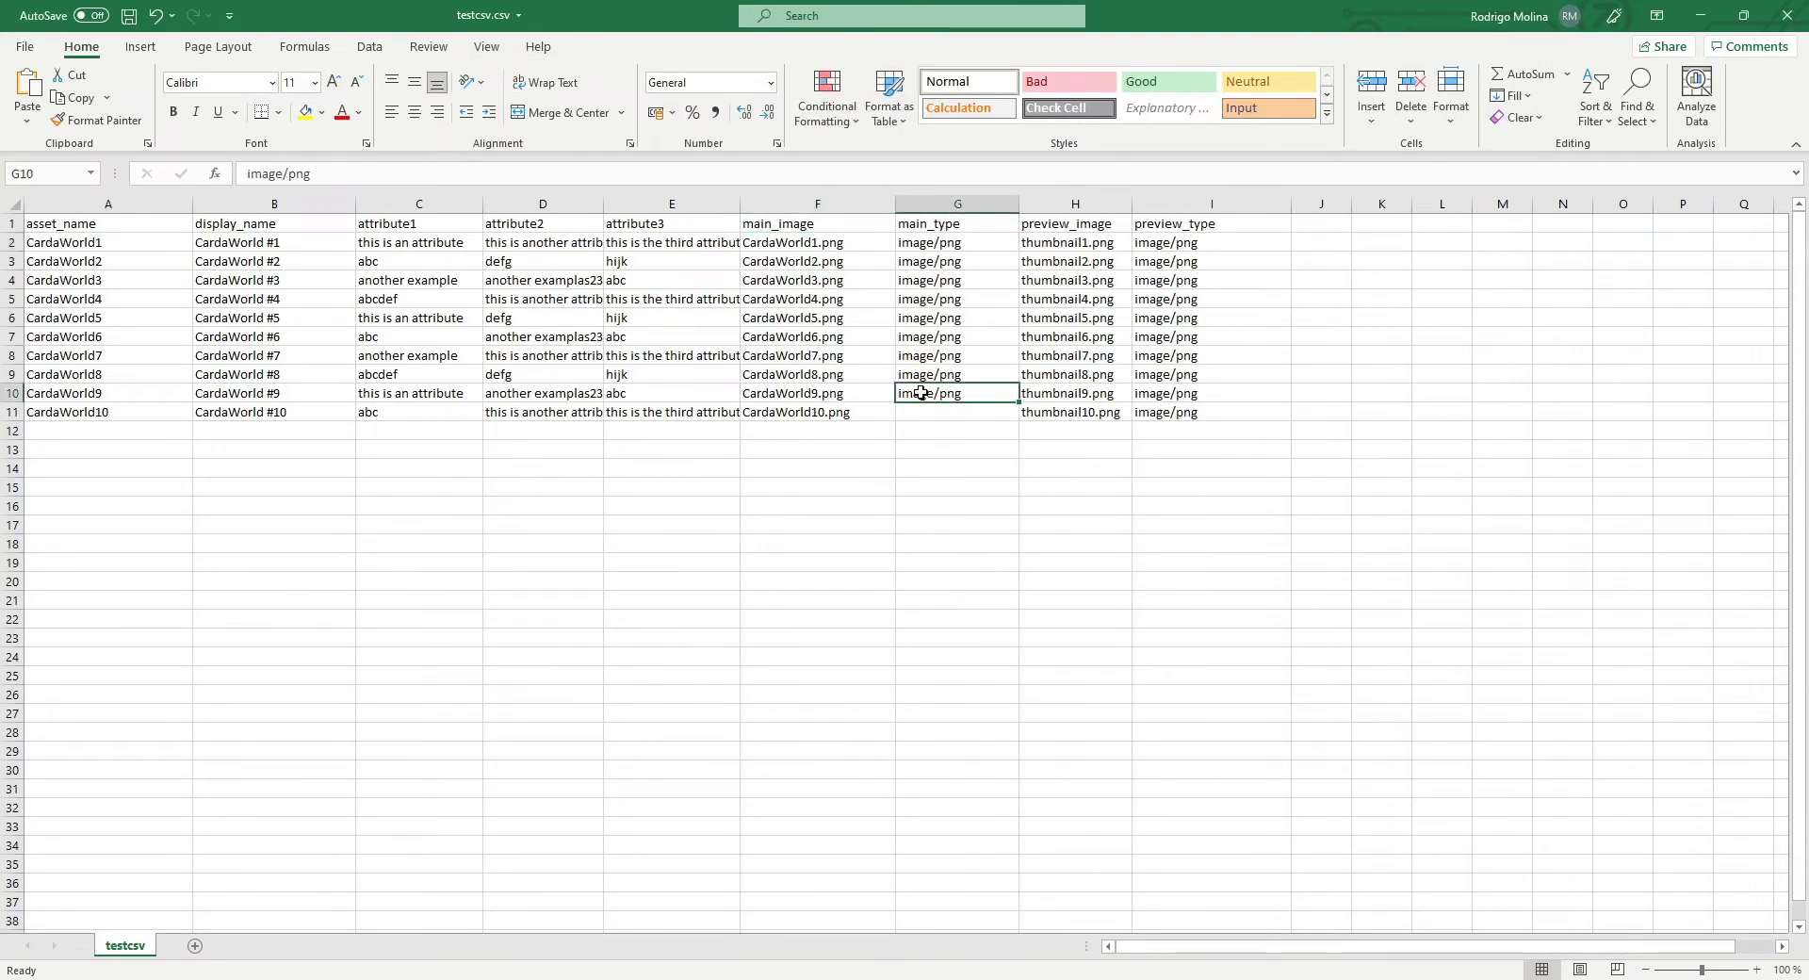
key("ctrl+c")
left_click(931, 409)
key("ctrl+v")
key("Escape")
key("ctrl+s")
Step: Review the thumbnail PNG preview_image and image/png preview_type values in columns H and I
left_click_drag(1068, 222, 1150, 412)
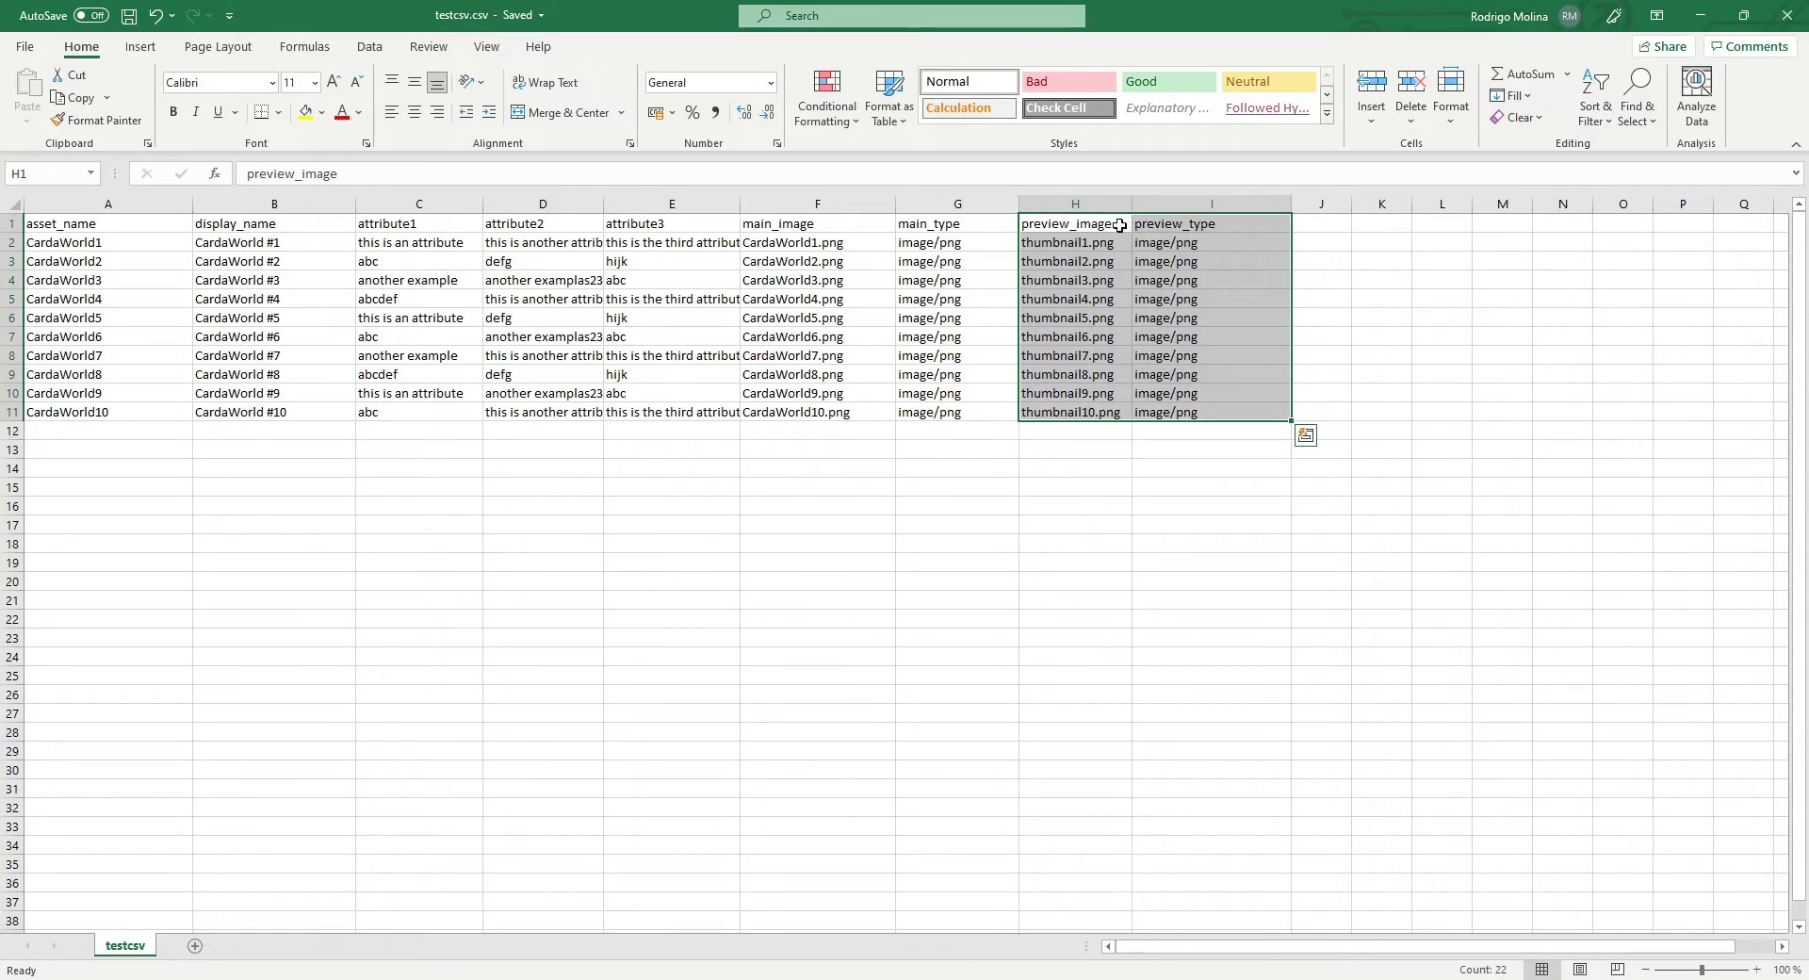
left_click(819, 244)
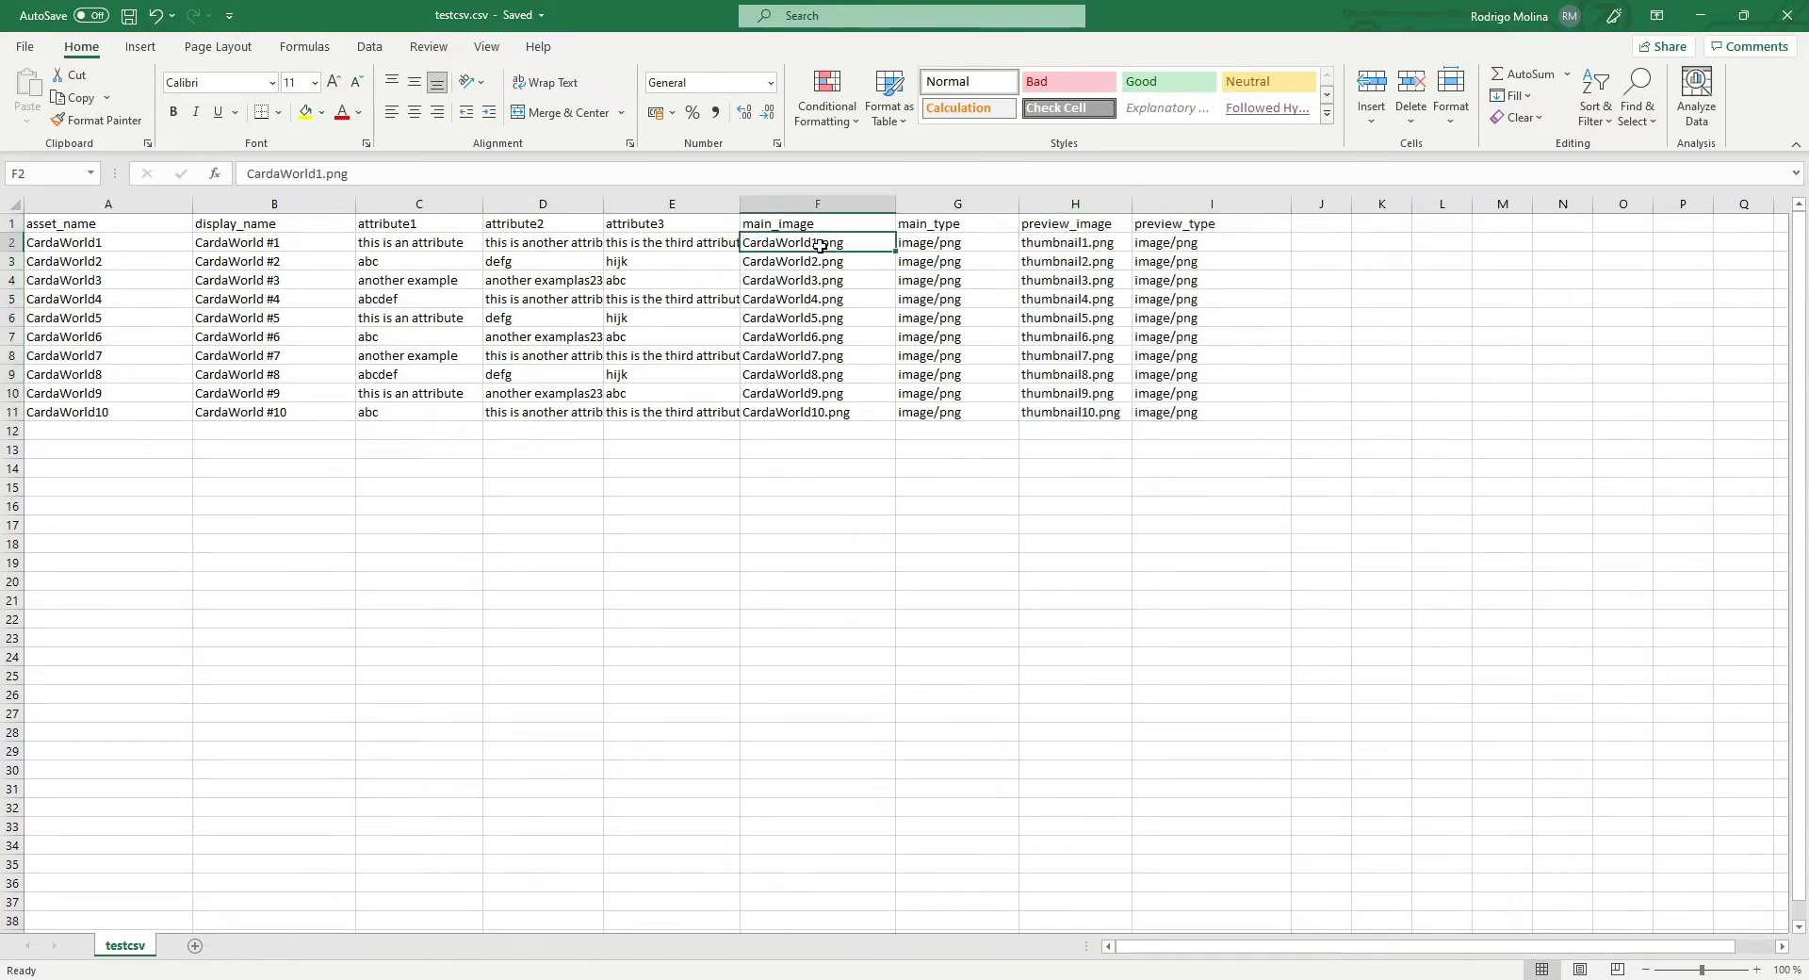
left_click(1049, 245)
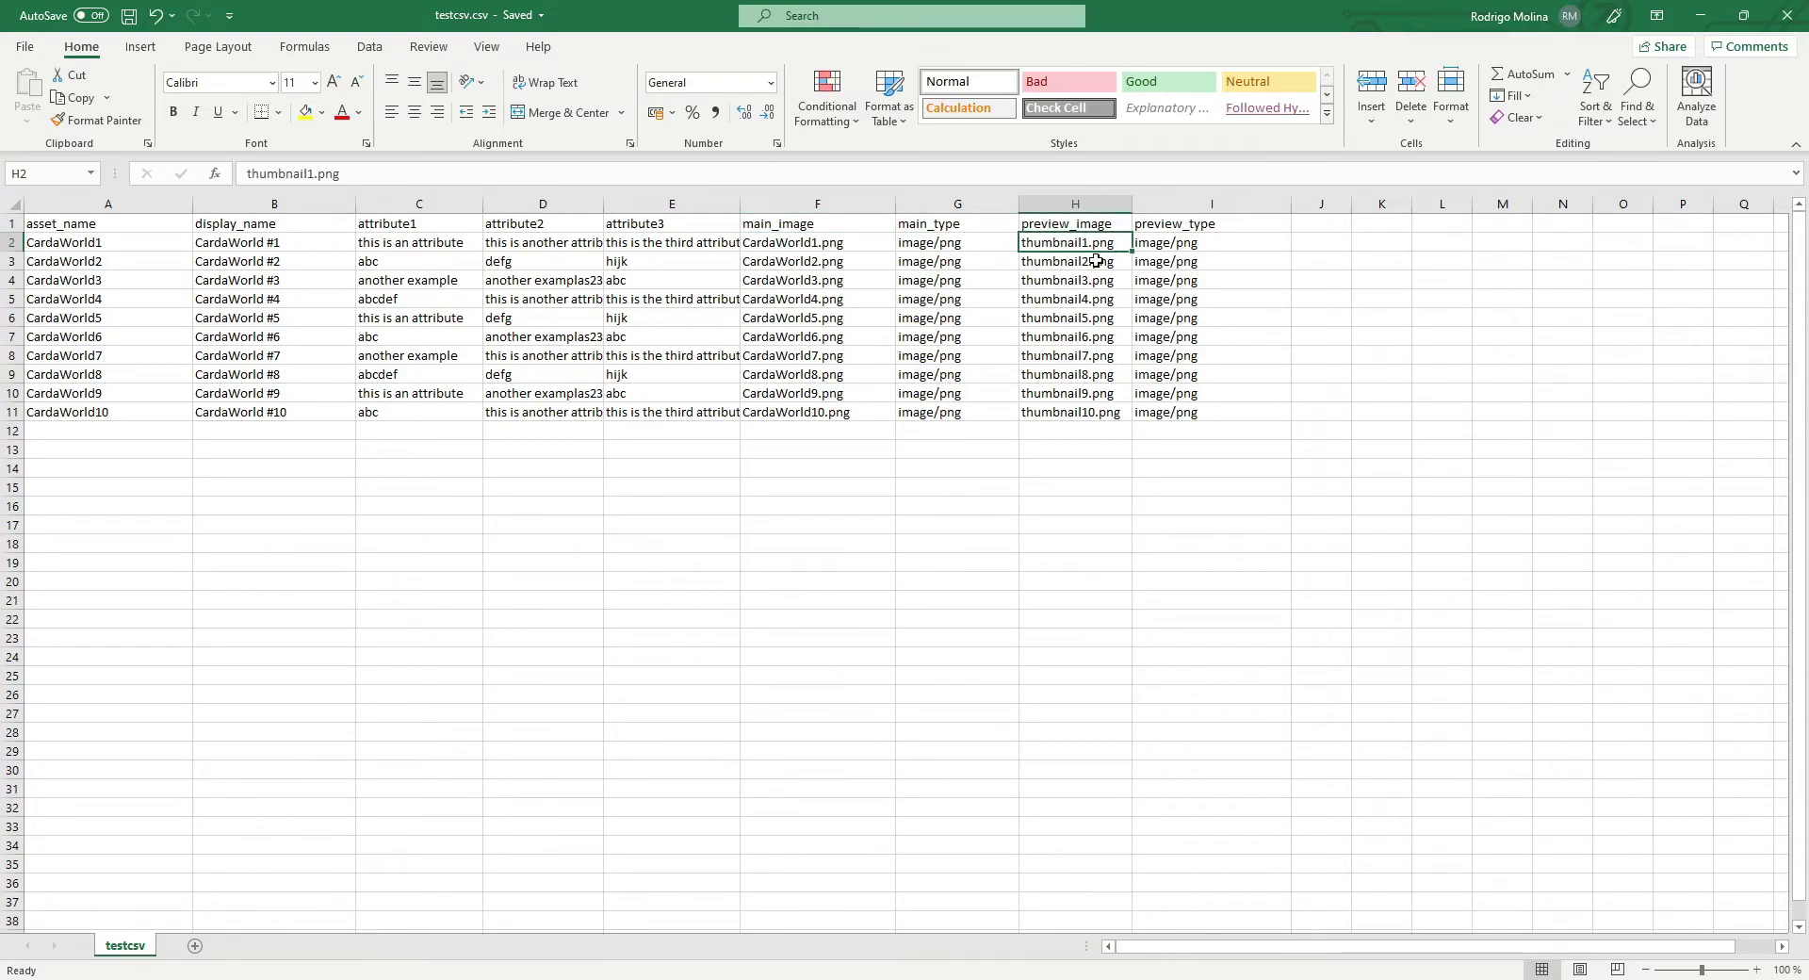
left_click(1168, 243)
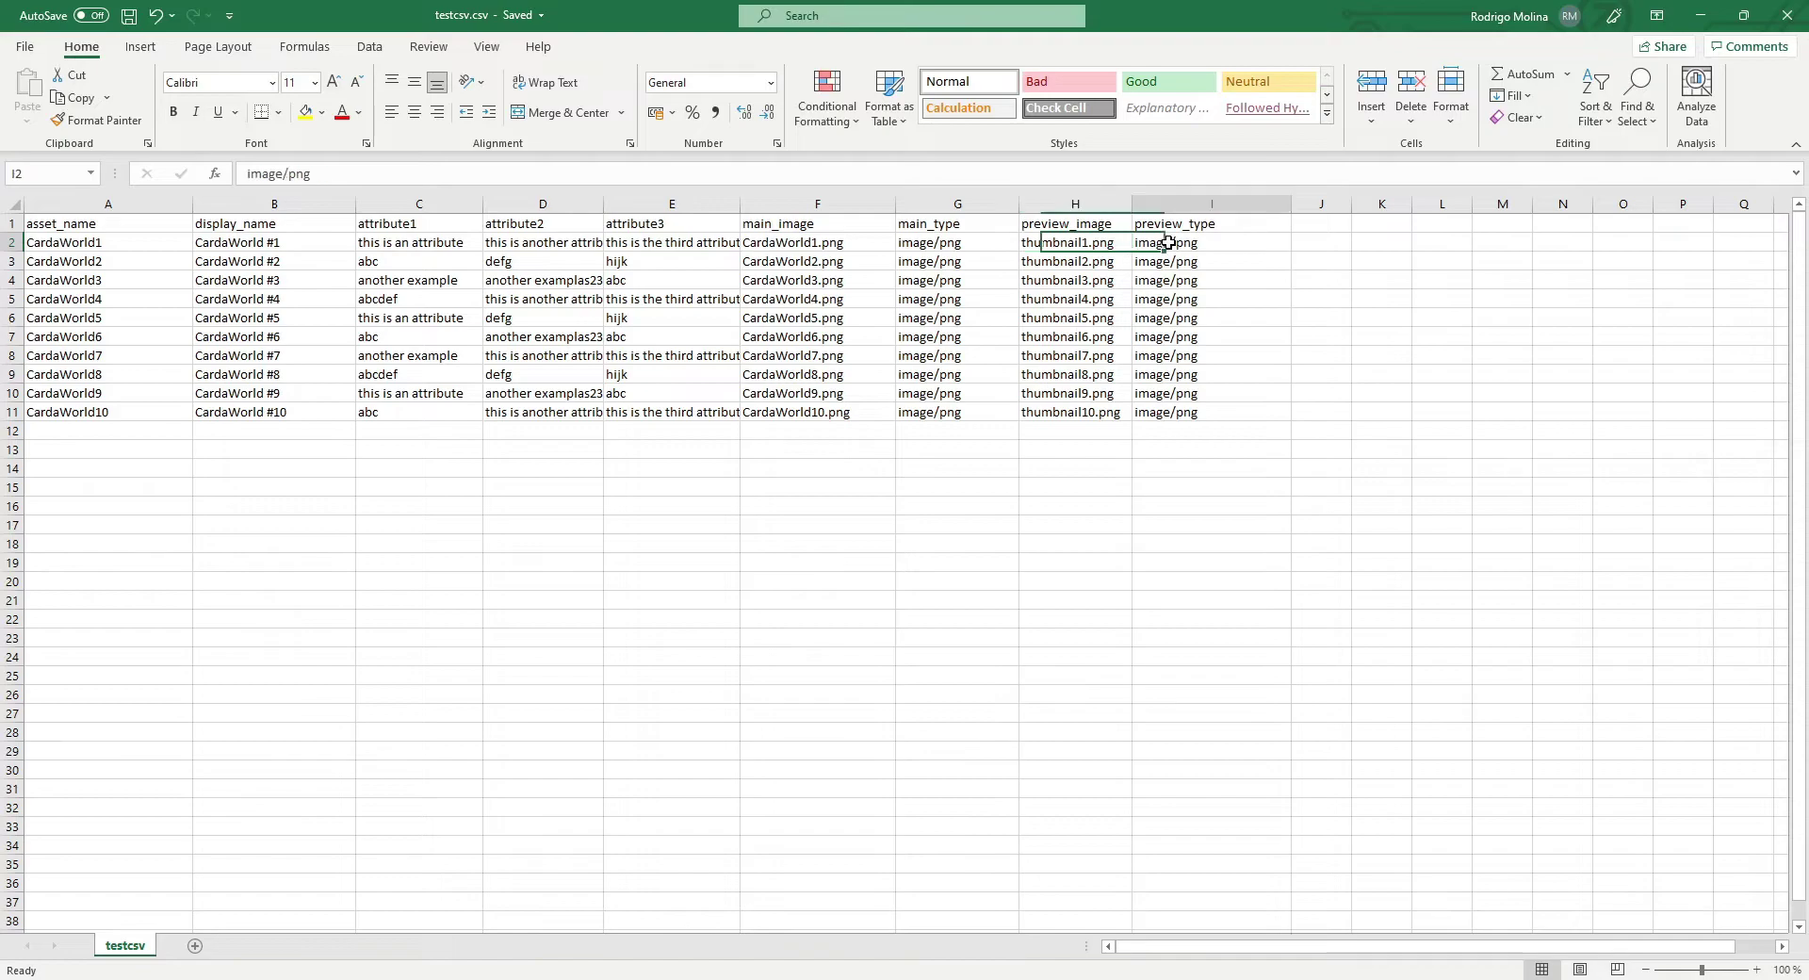
left_click(1171, 367)
left_click(1075, 248)
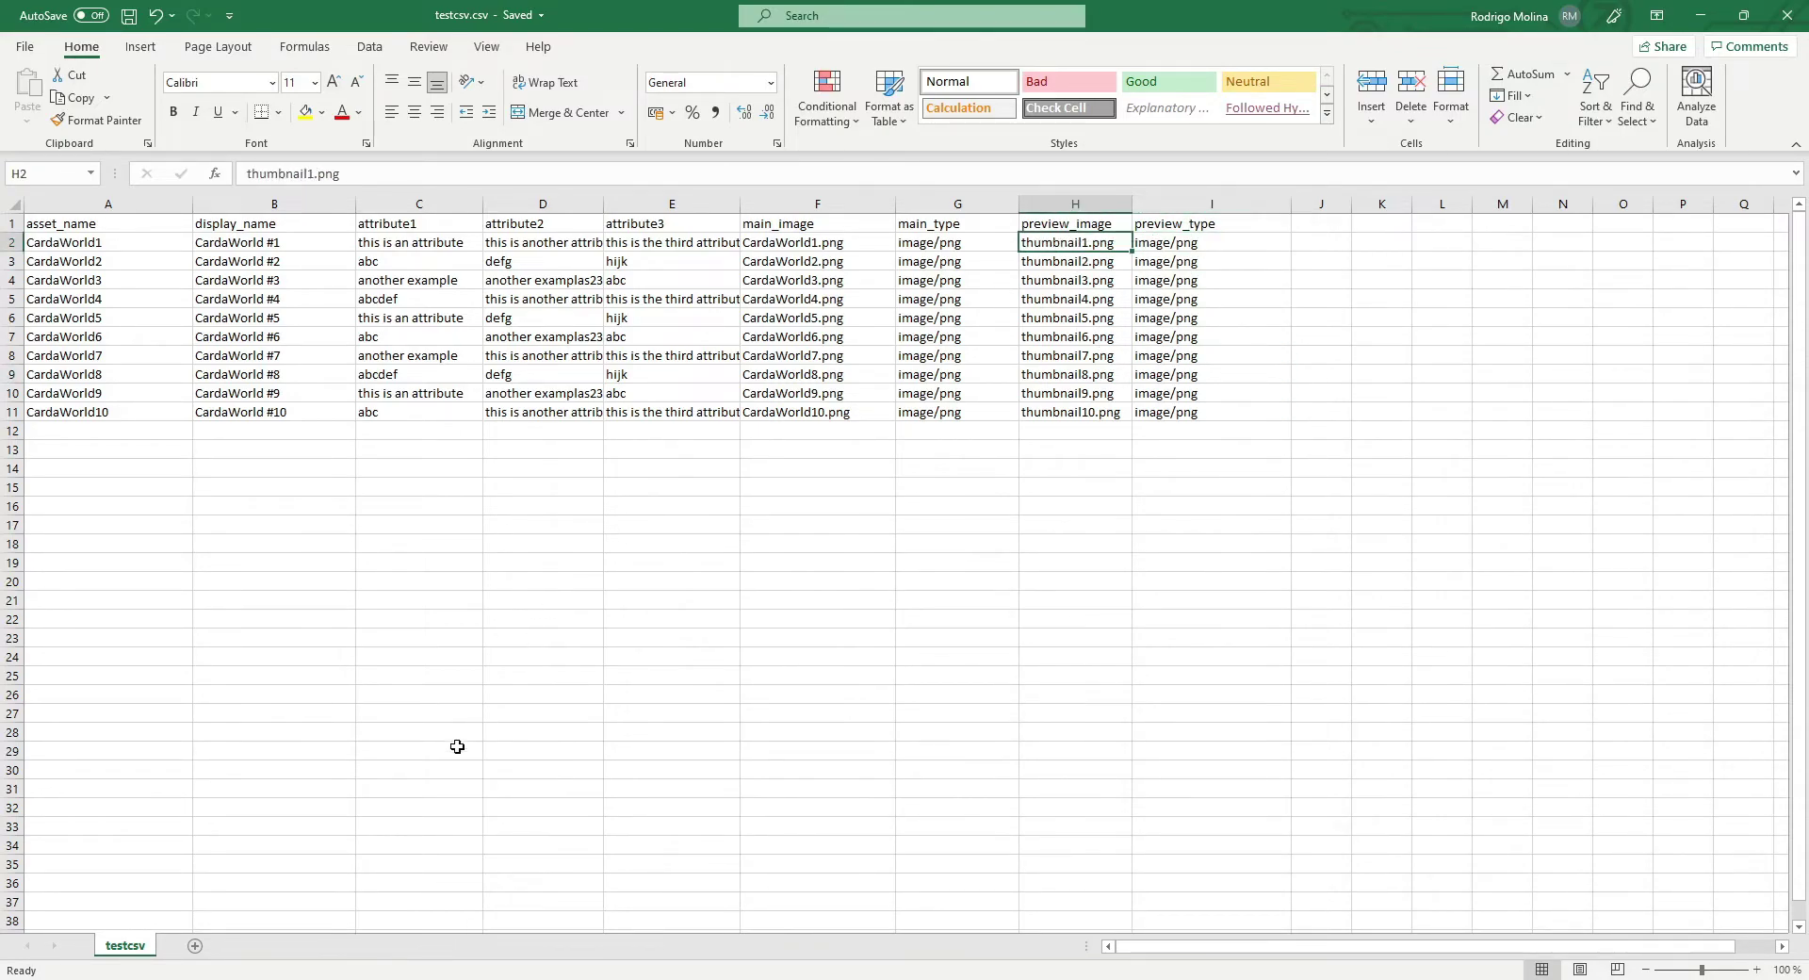
key("alt+Tab")
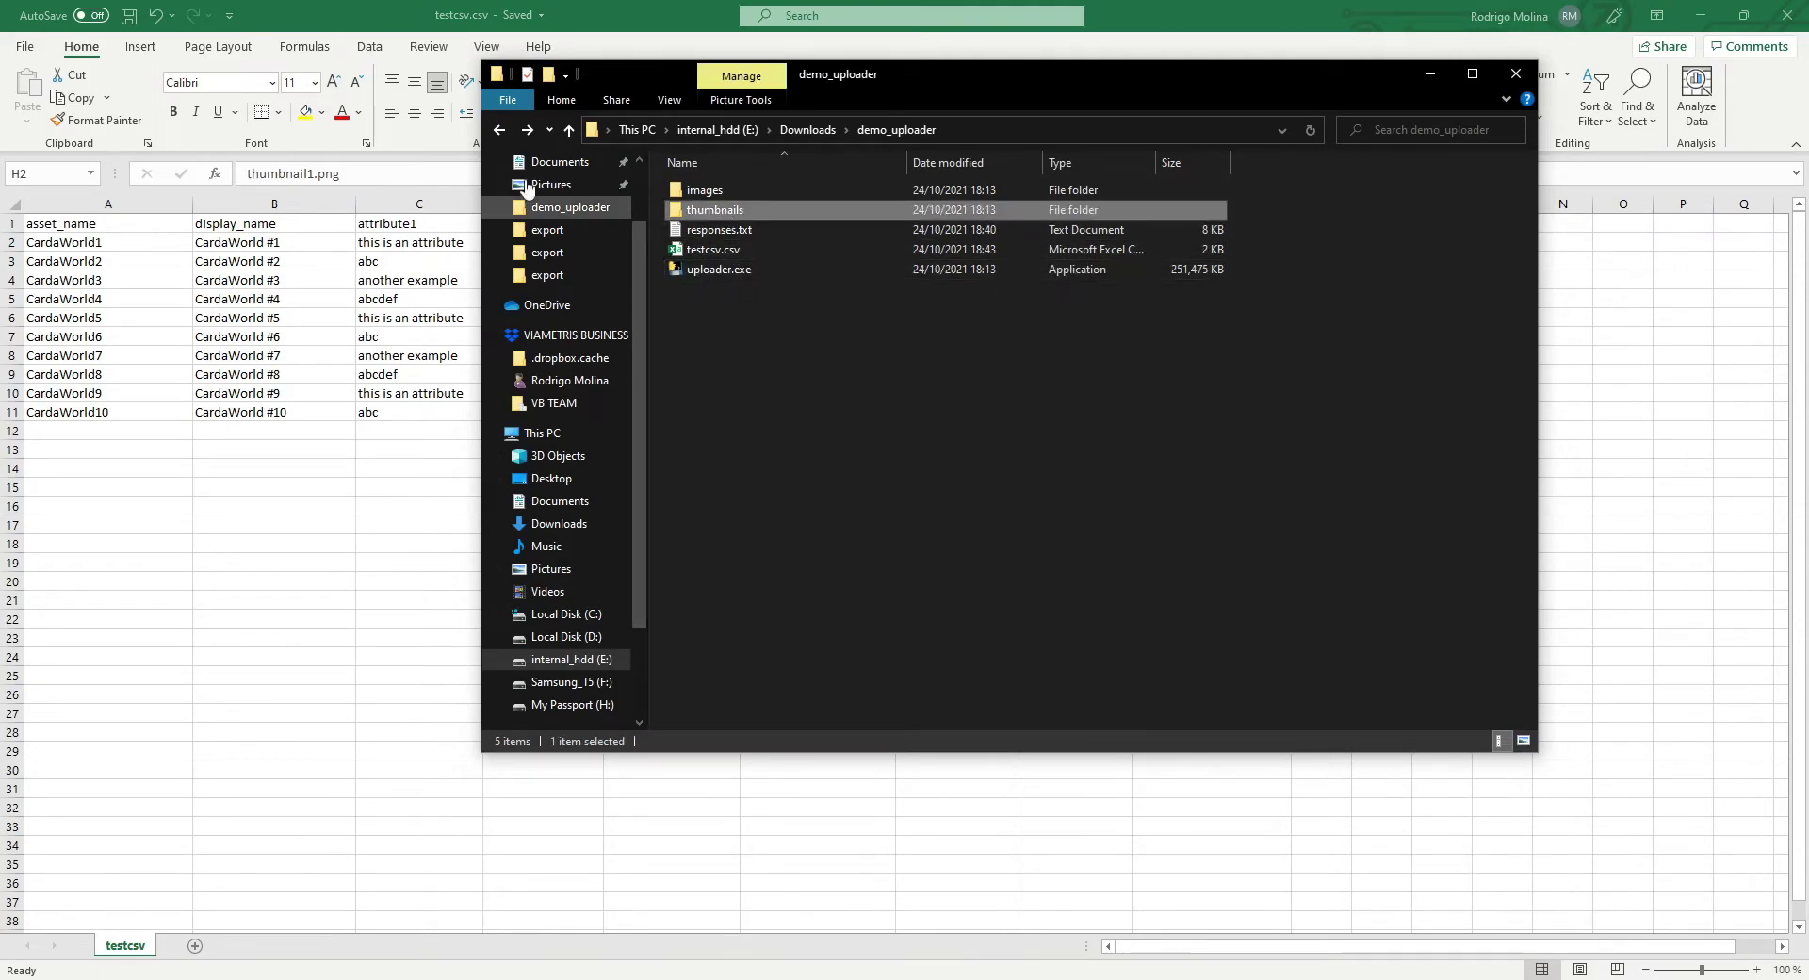
key("alt+Tab")
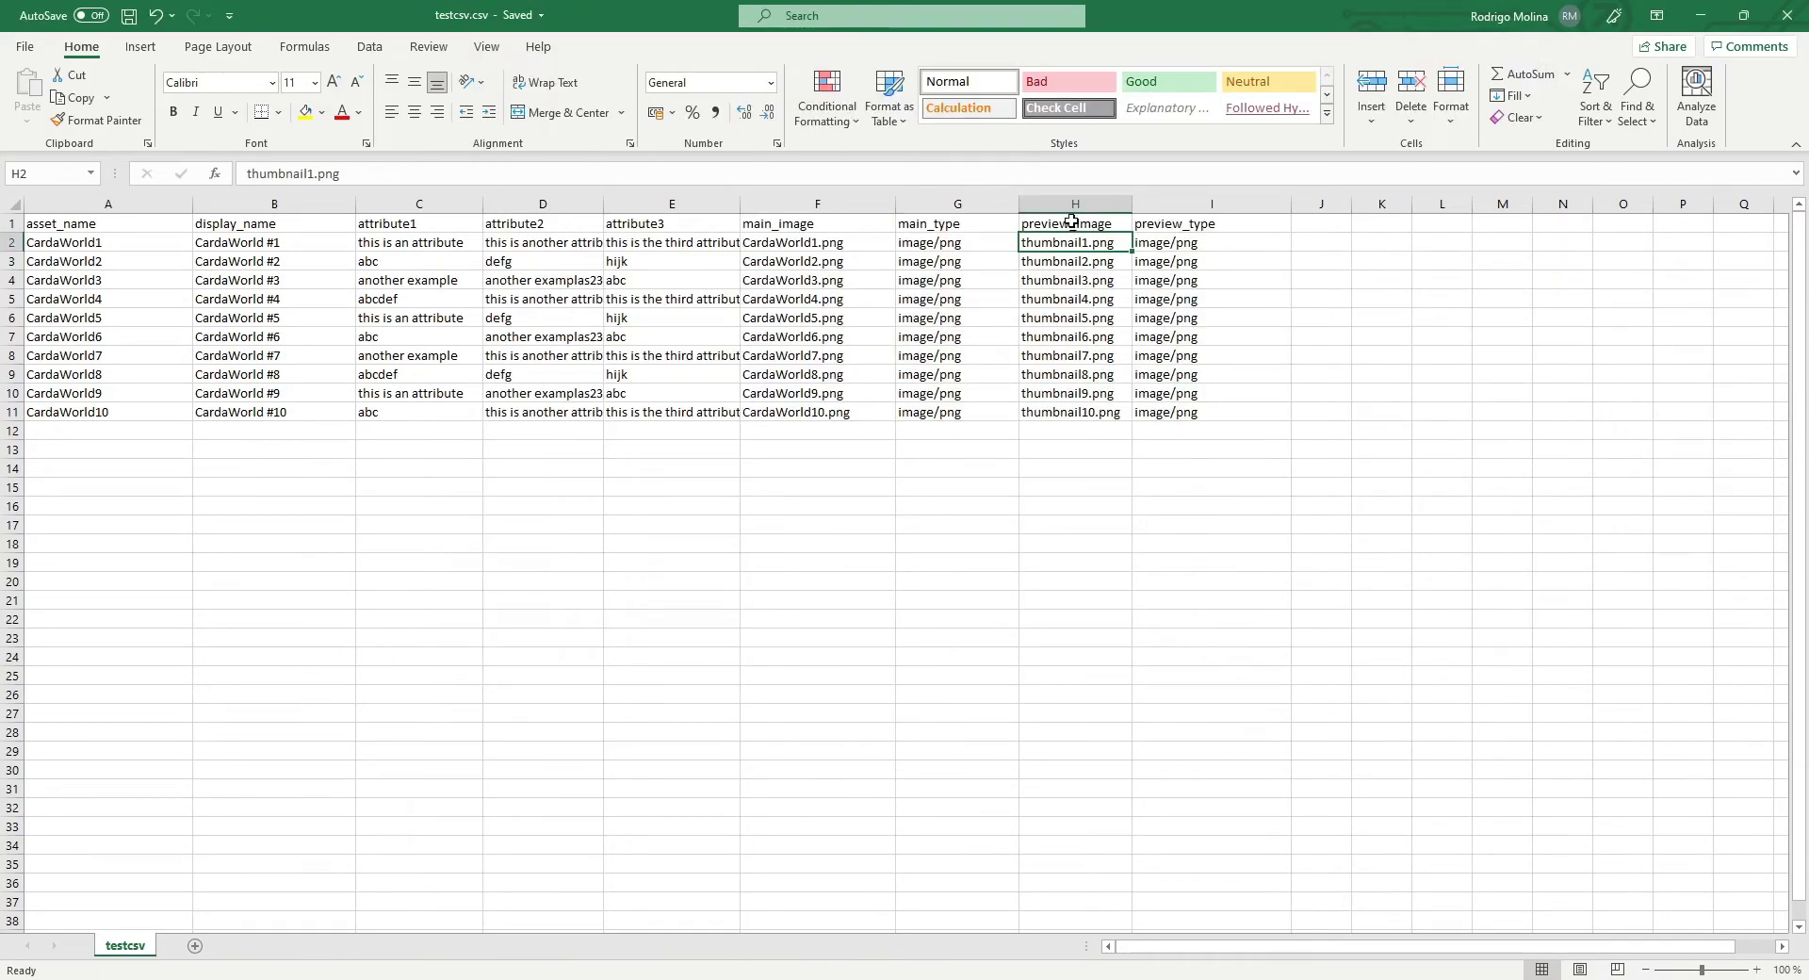
left_click_drag(1072, 222, 1168, 414)
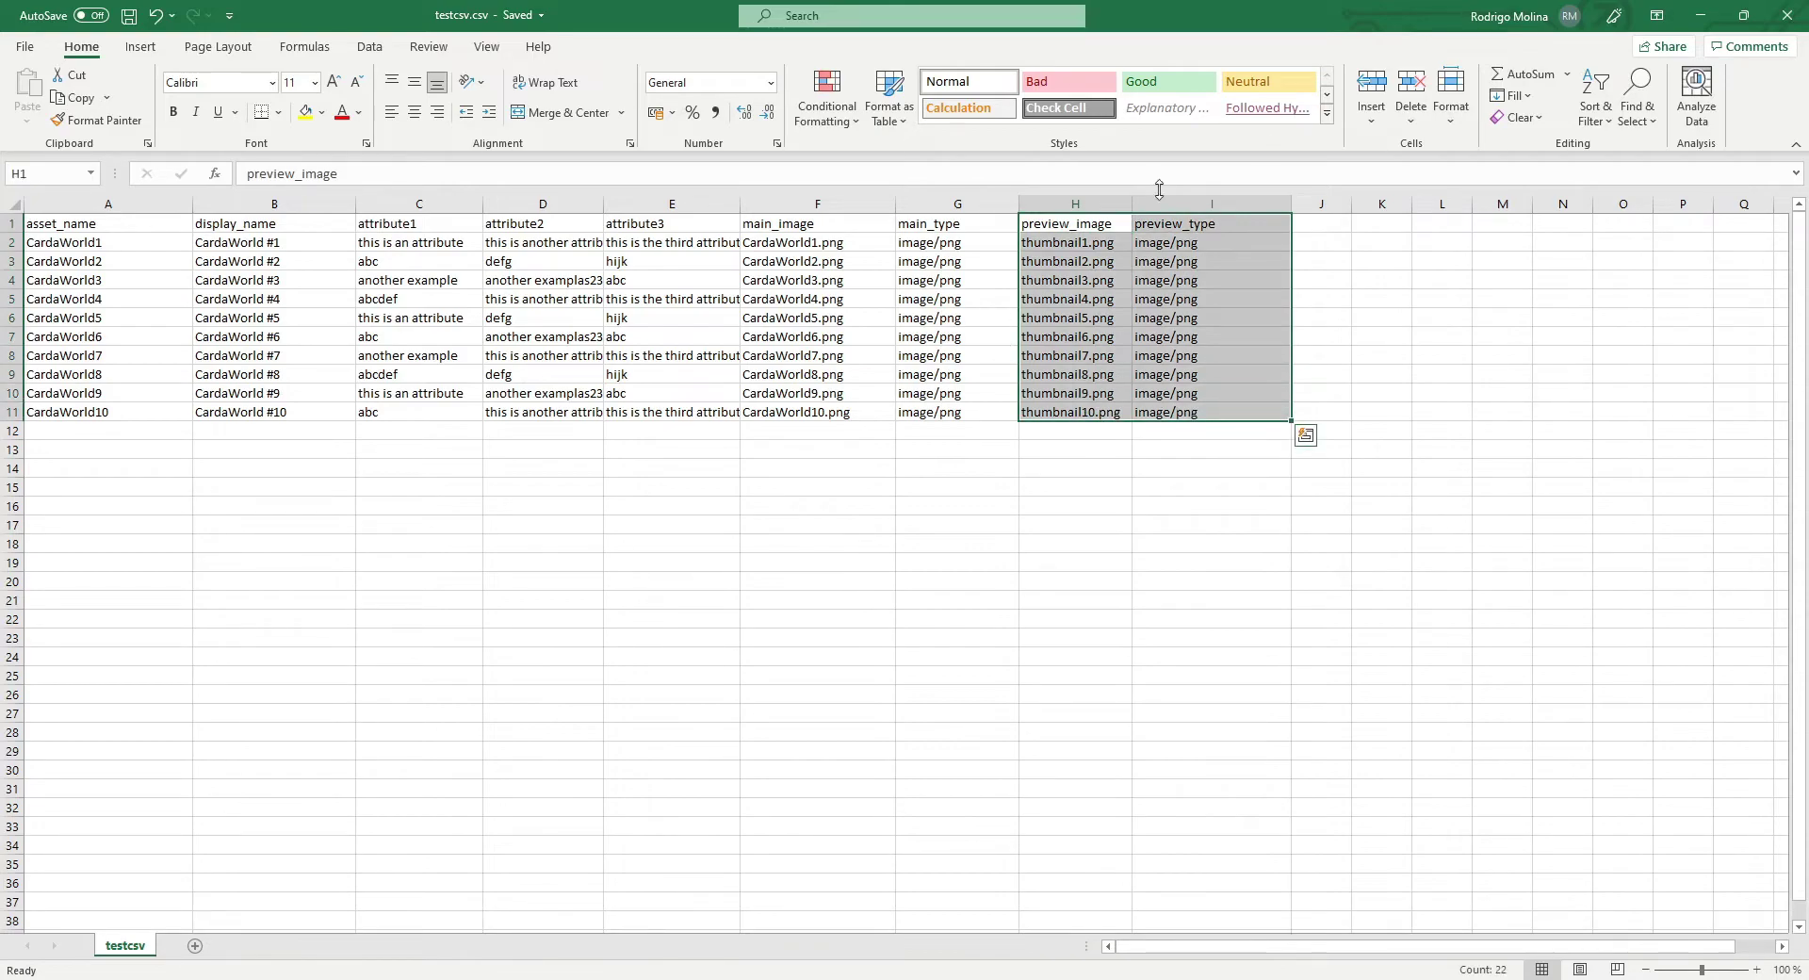
left_click(1112, 506)
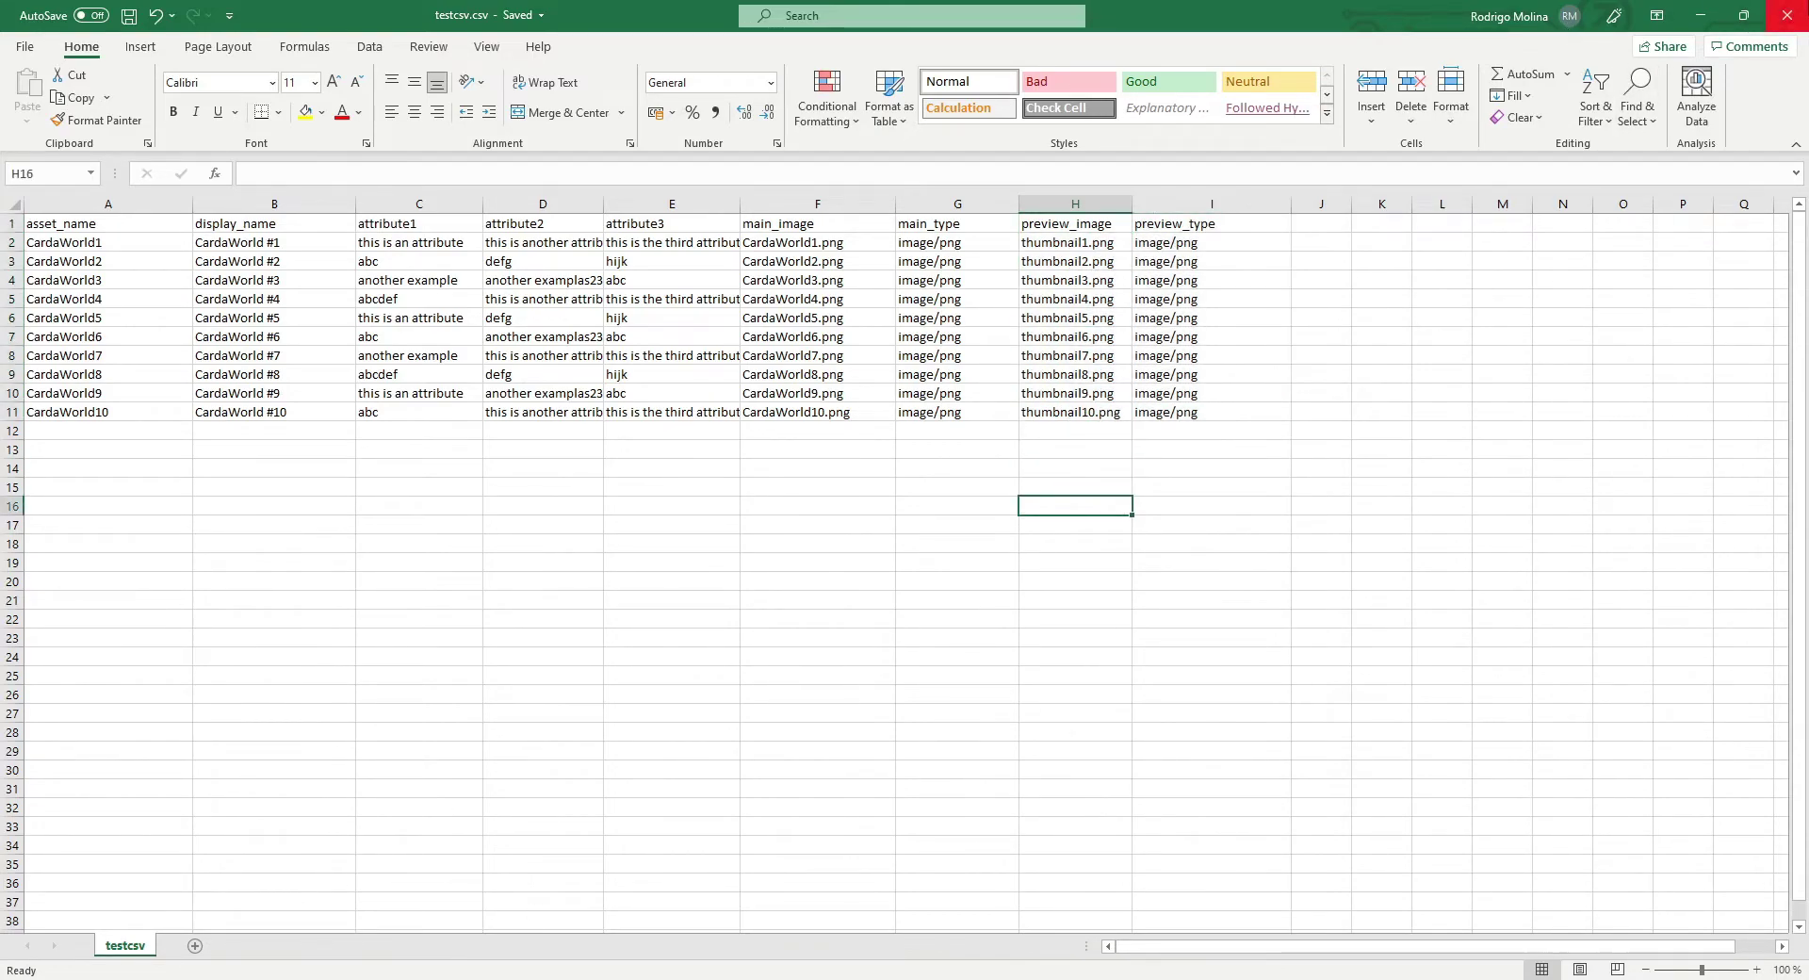
Step: Close Excel and launch uploader.exe from the demo_uploader folder
key("alt+F4")
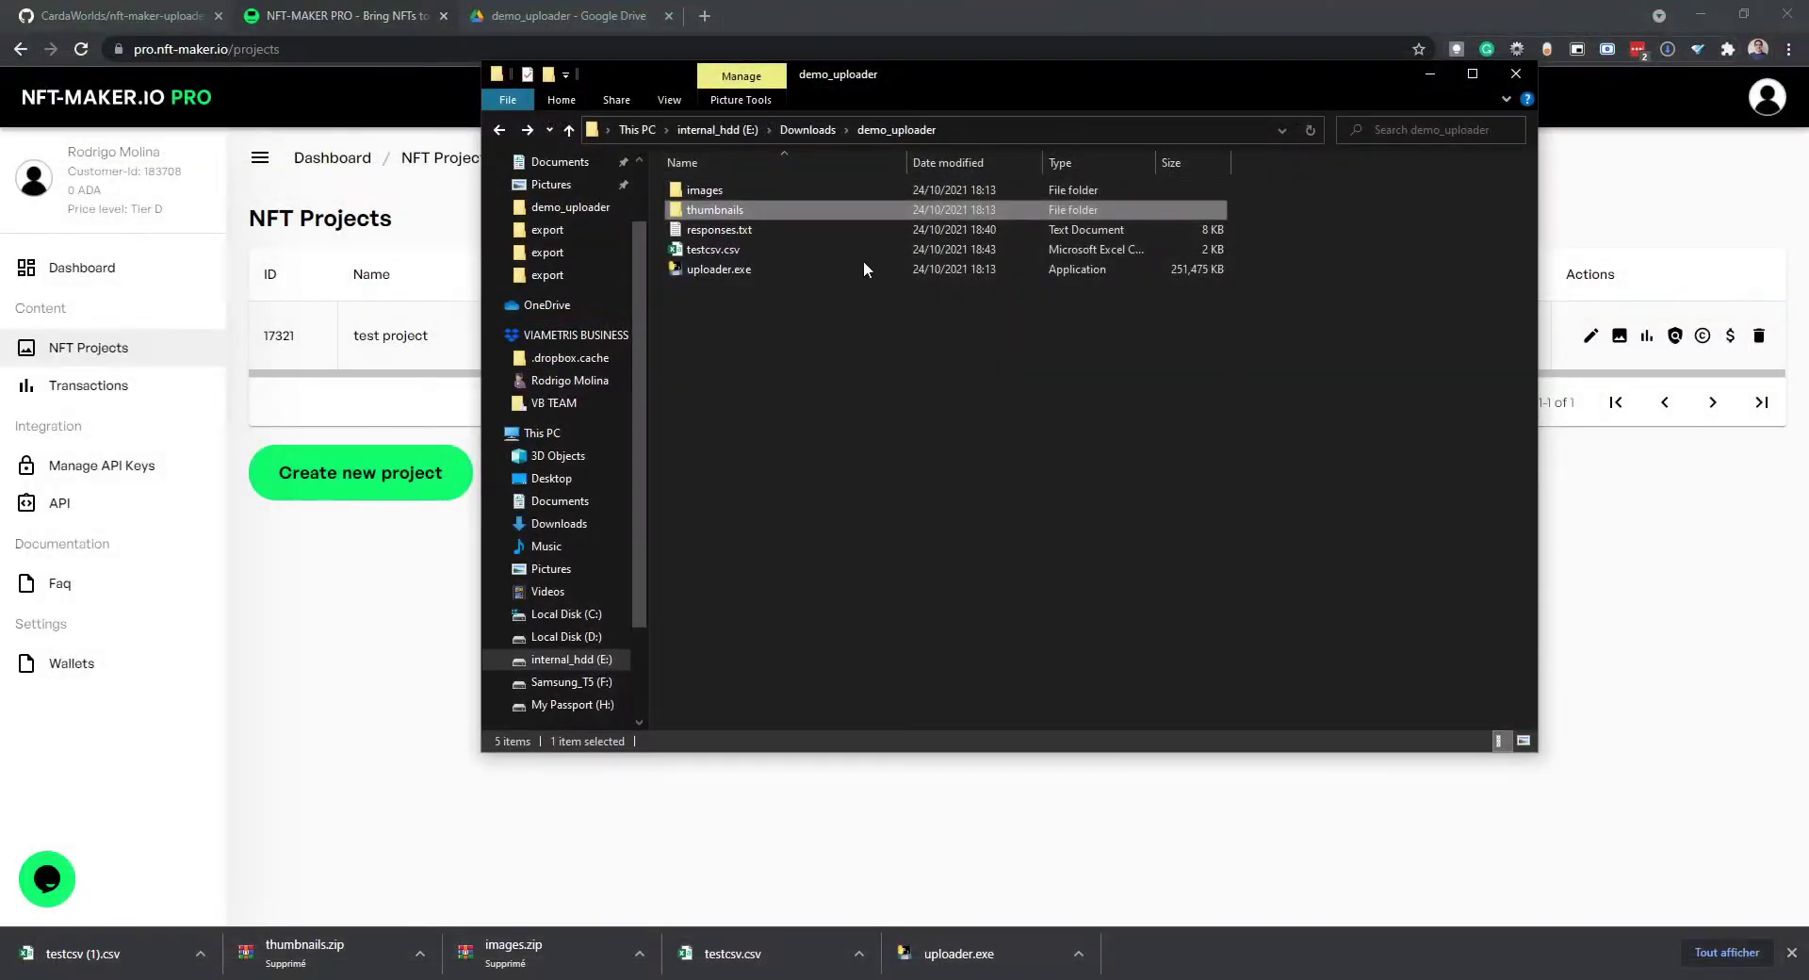
double_click(782, 271)
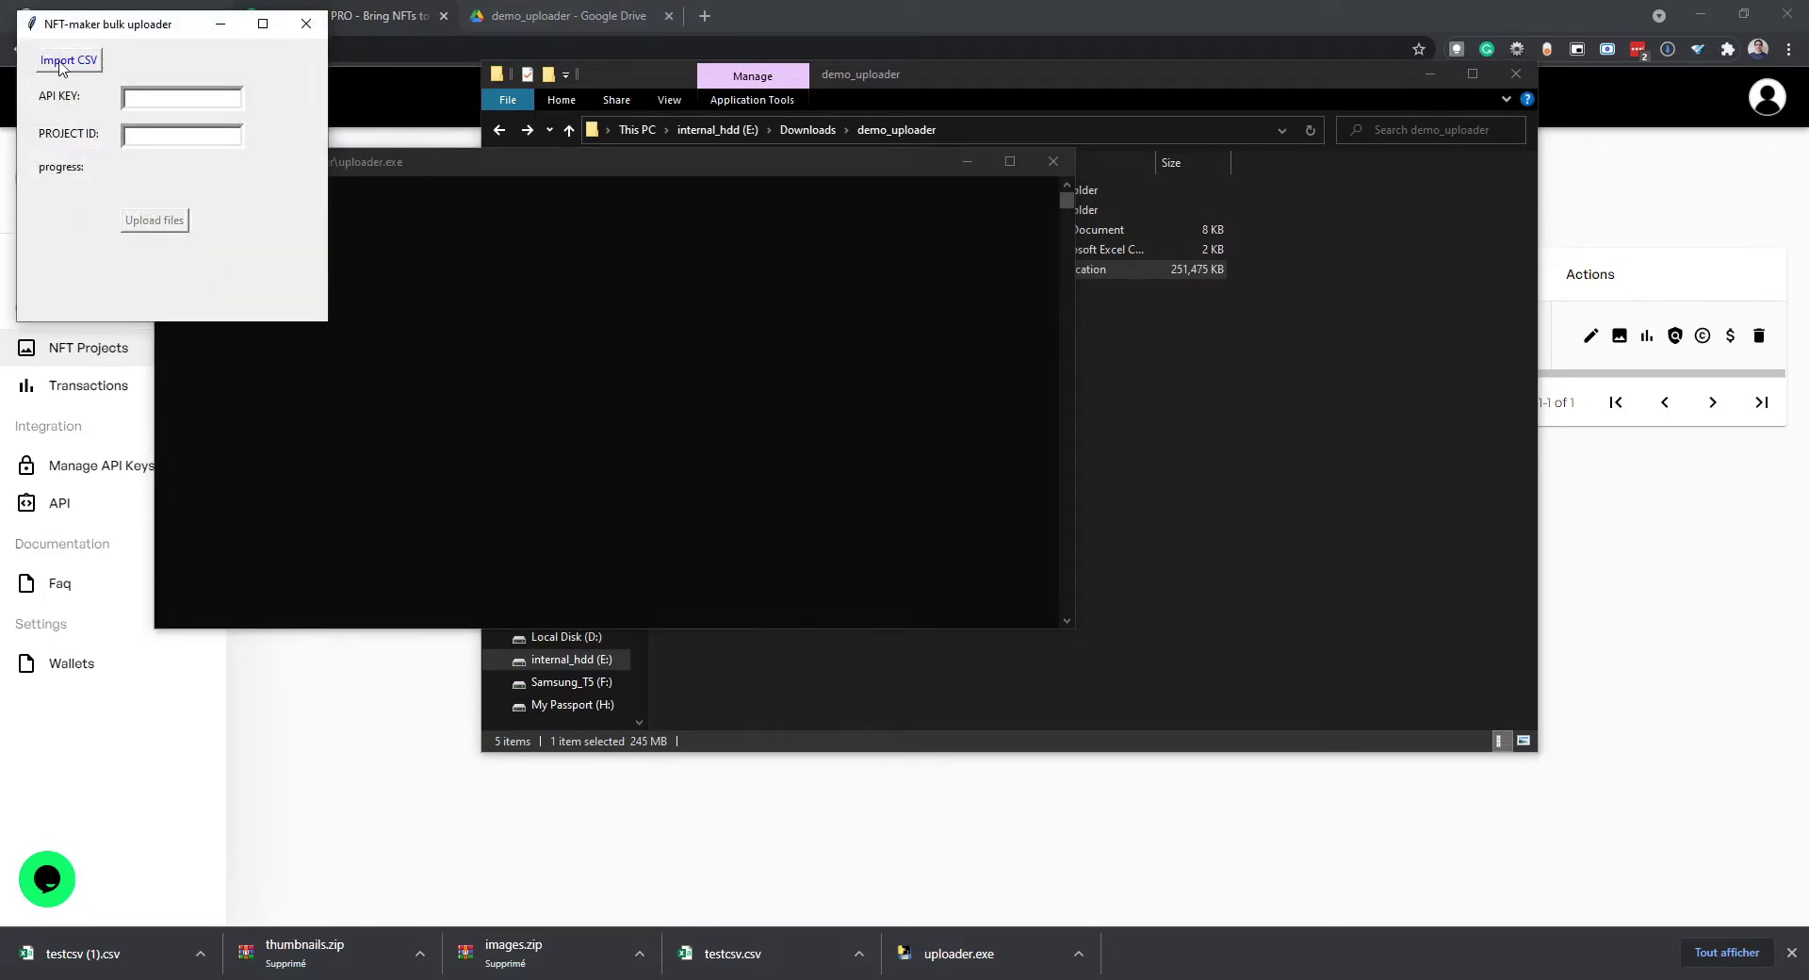
Step: Import testcsv.csv into the uploader and copy its full JSON metadata template
left_click(59, 62)
double_click(224, 235)
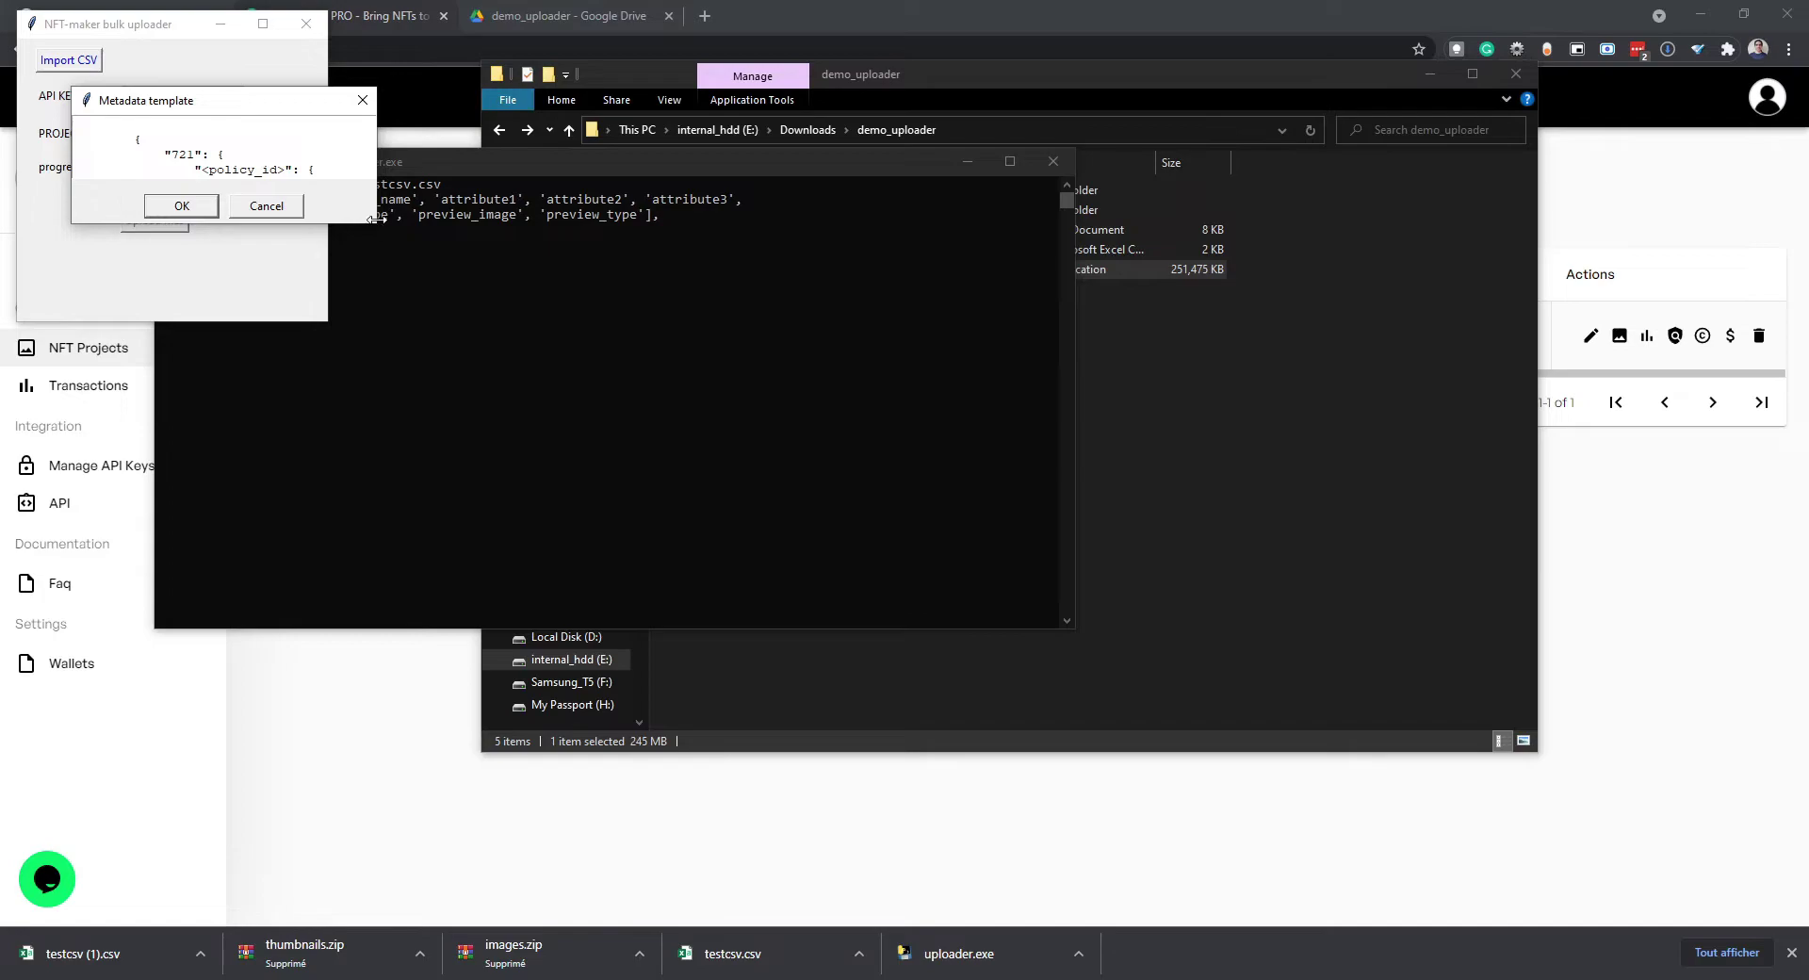
left_click_drag(376, 219, 893, 220)
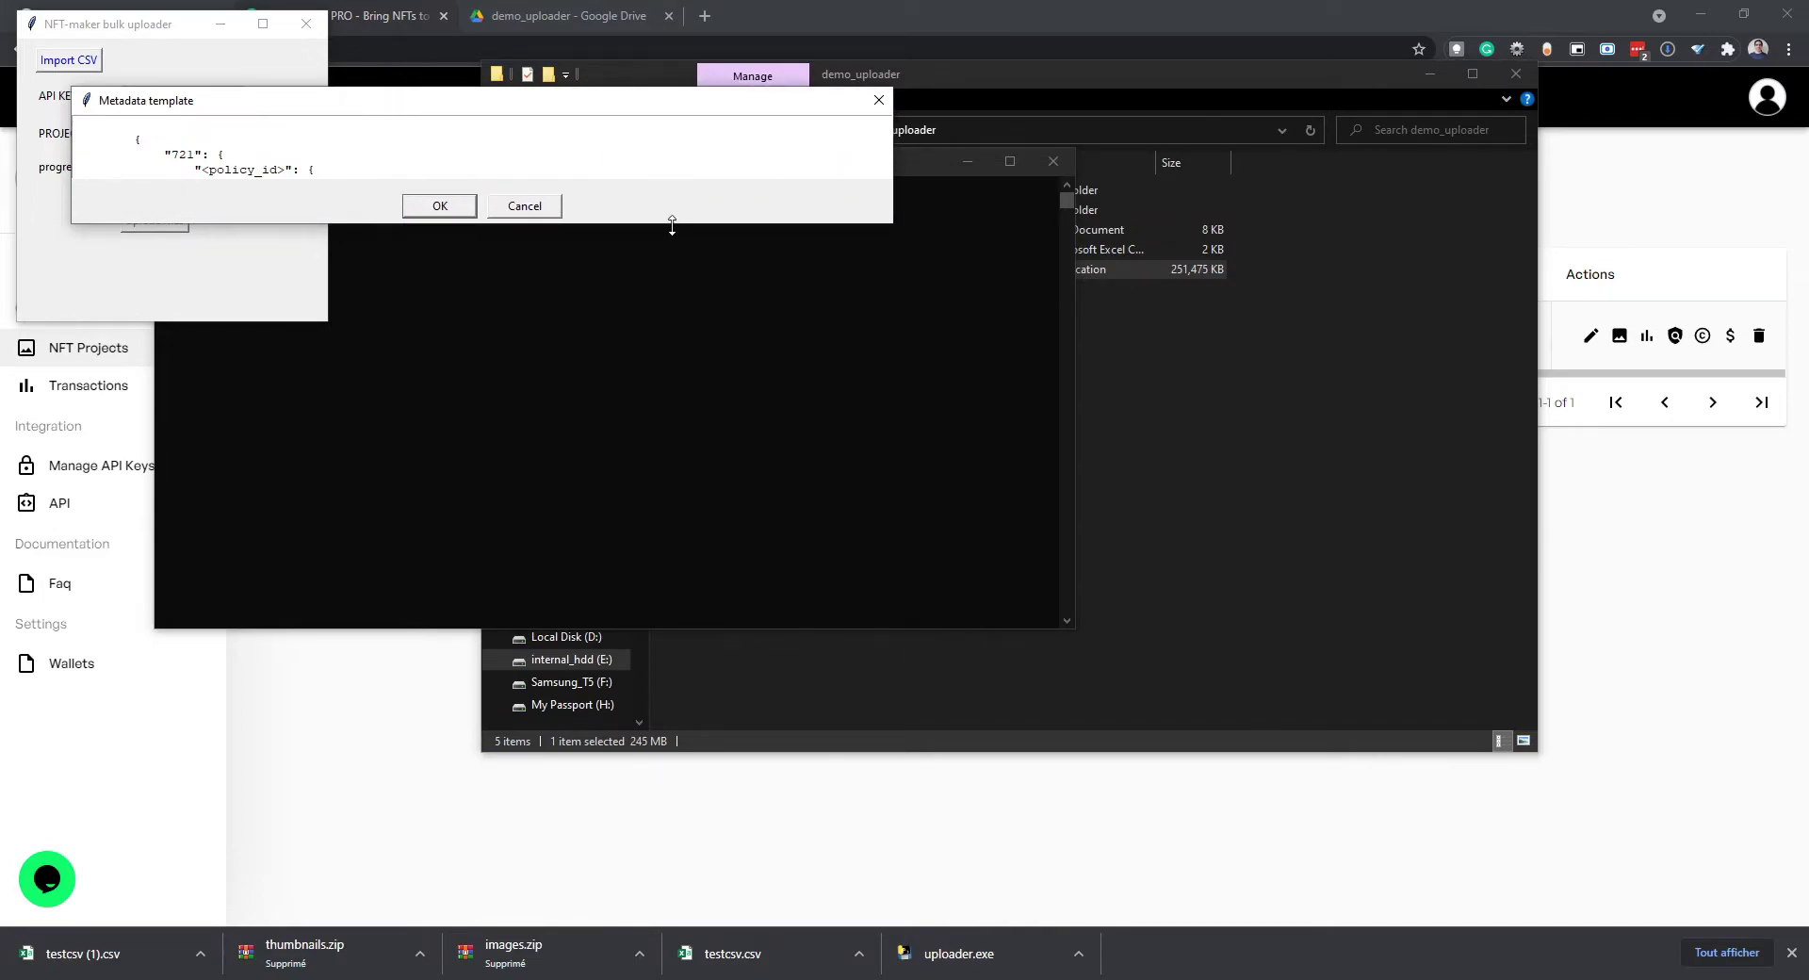
left_click_drag(672, 224, 720, 567)
left_click_drag(158, 474, 135, 143)
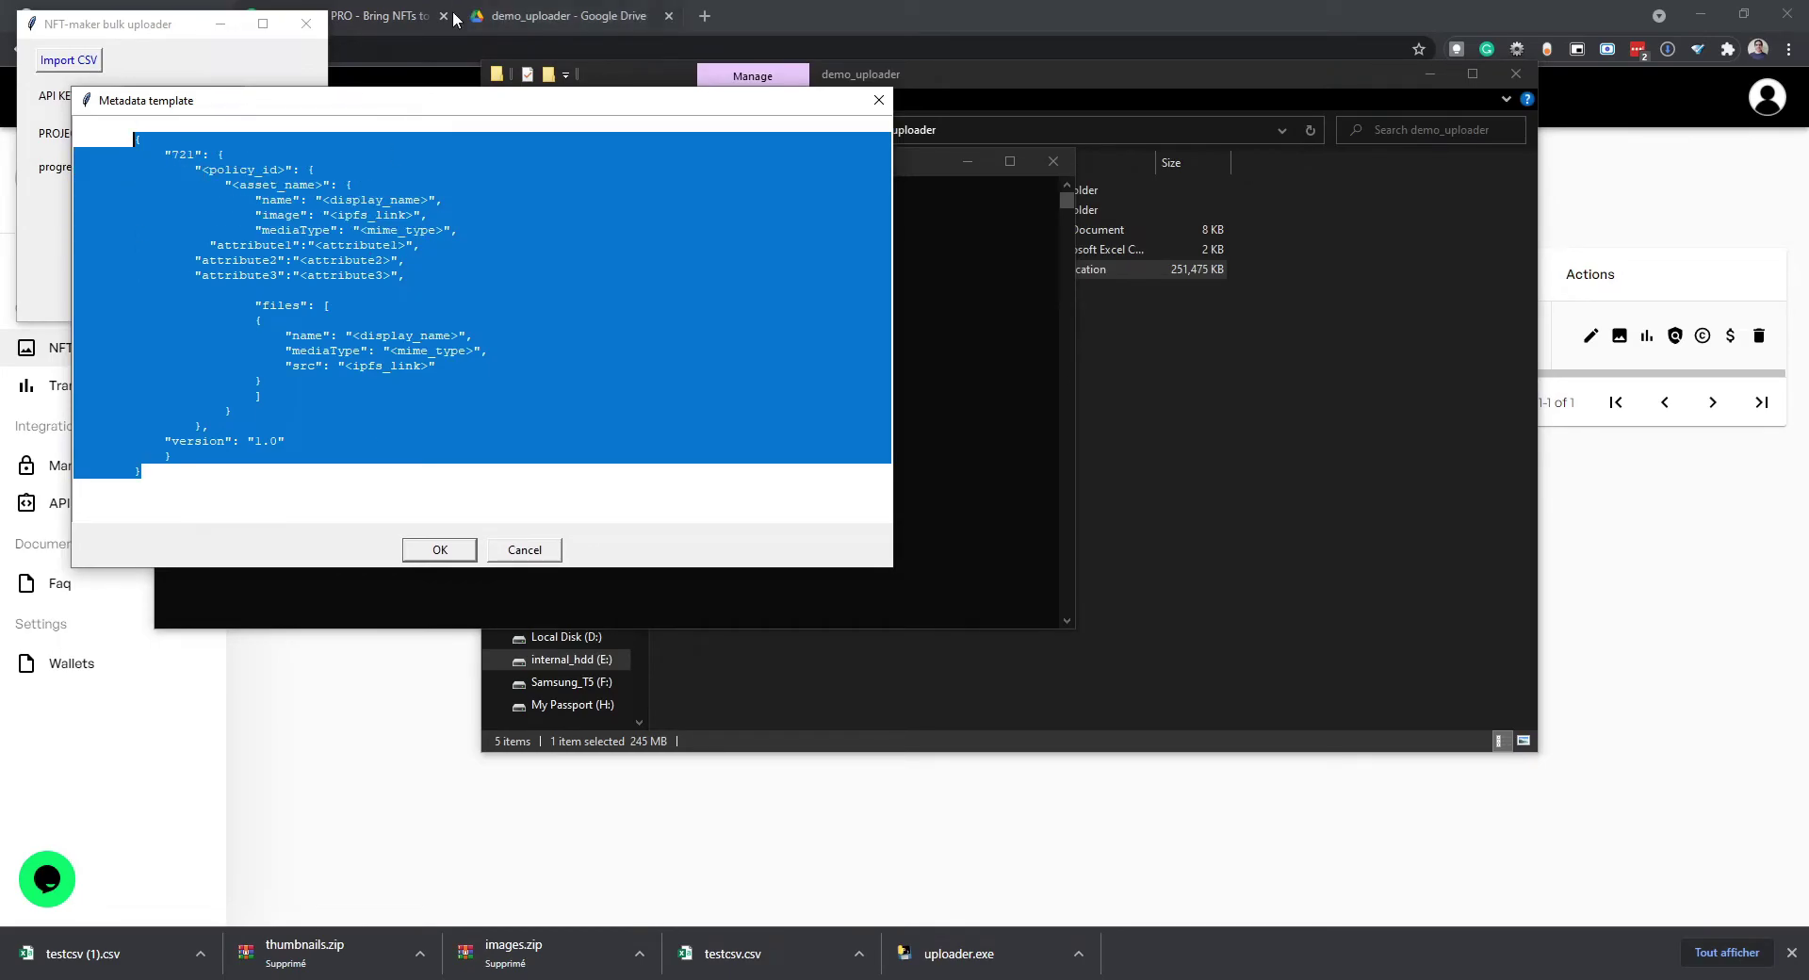
left_click(468, 550)
Step: Start a new project named demo_project and move past the policy settings
left_click(361, 726)
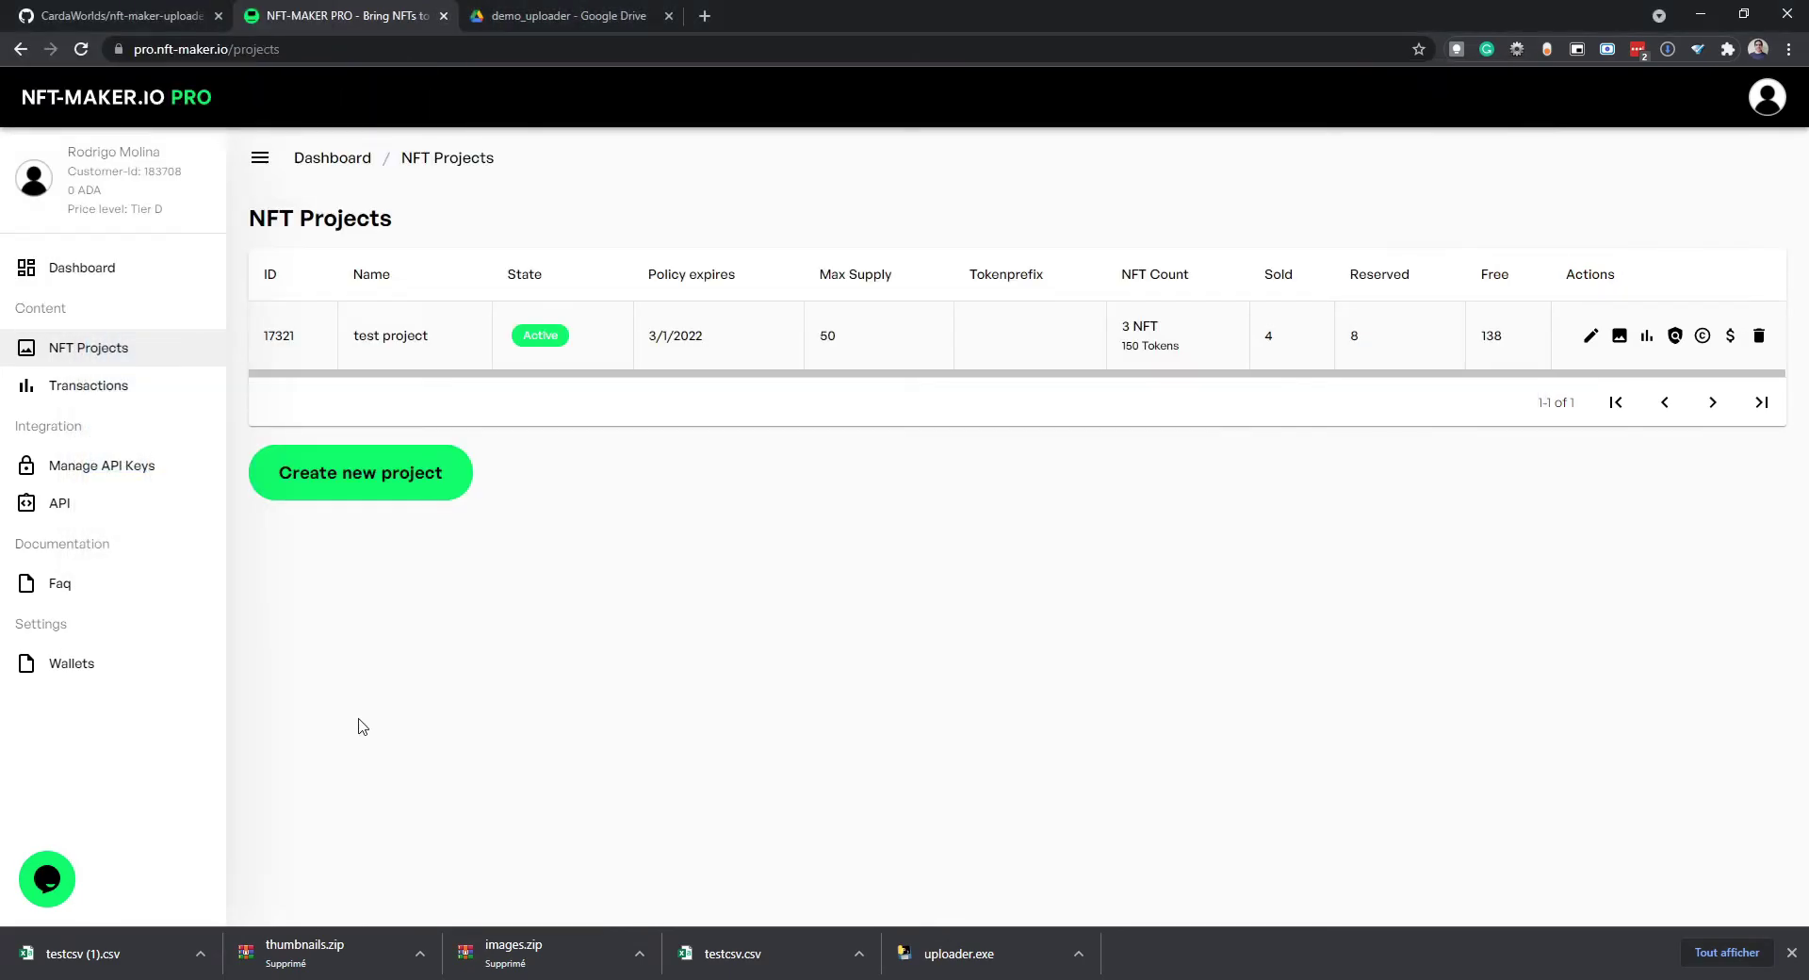
left_click(386, 471)
left_click(326, 362)
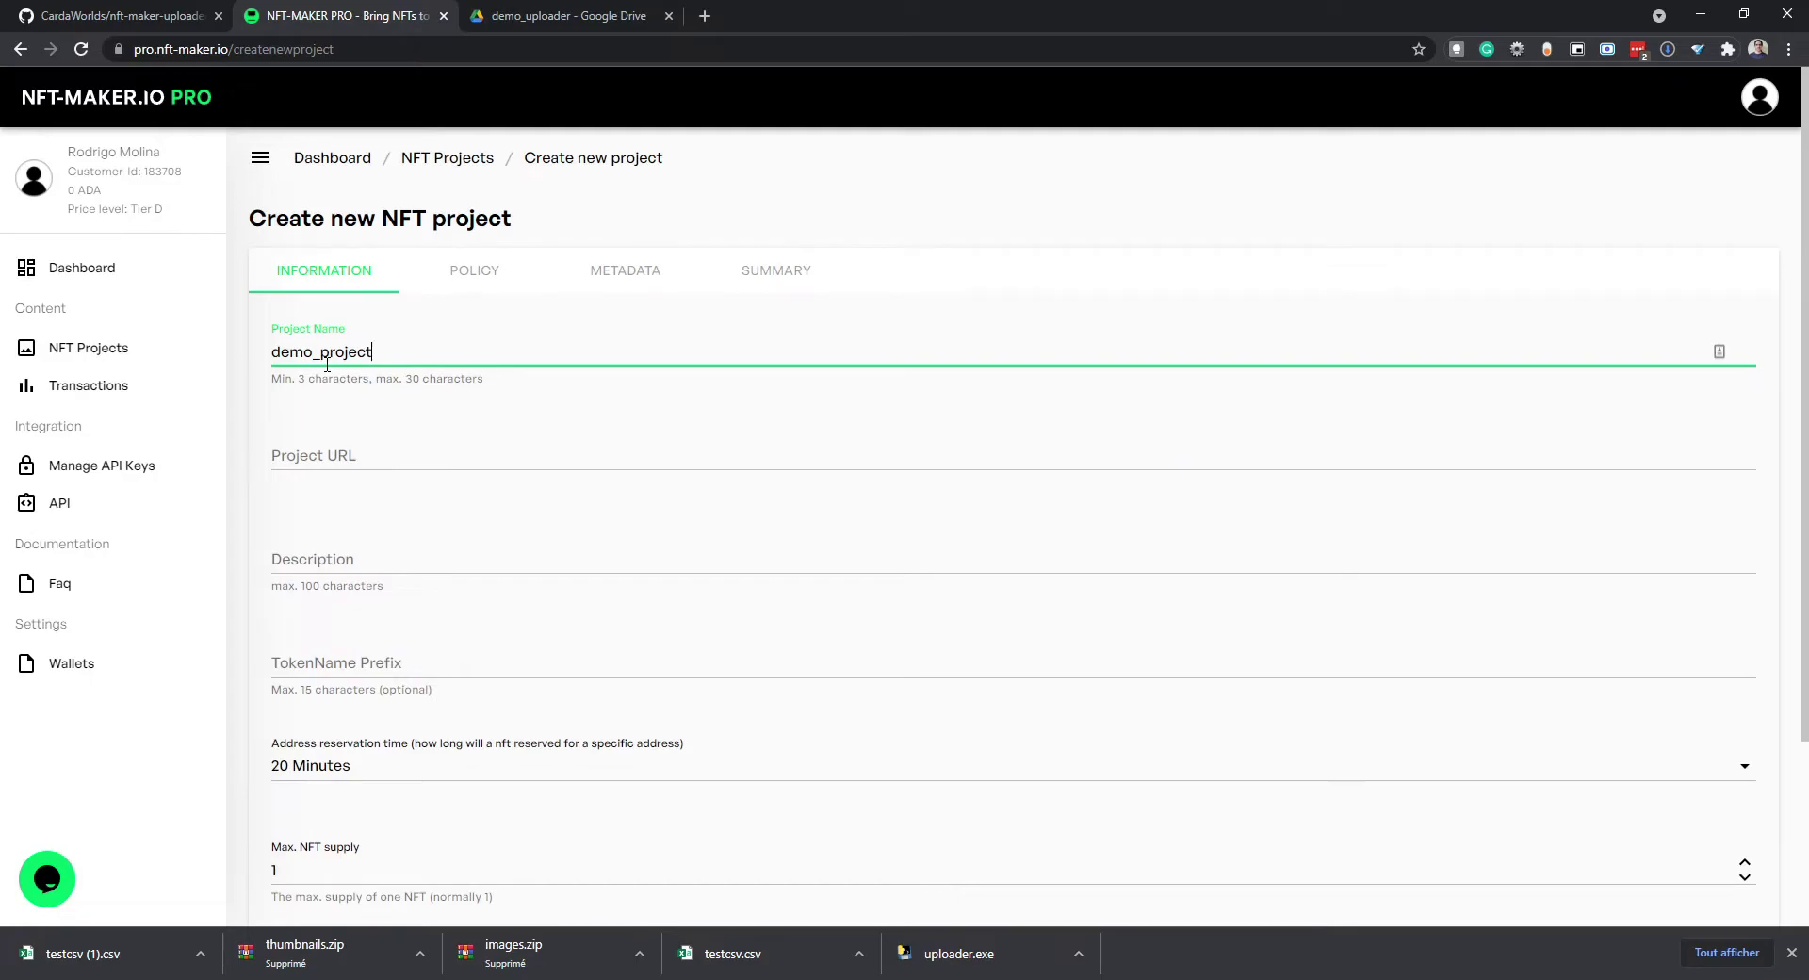
scroll(598, 496, "down", 3)
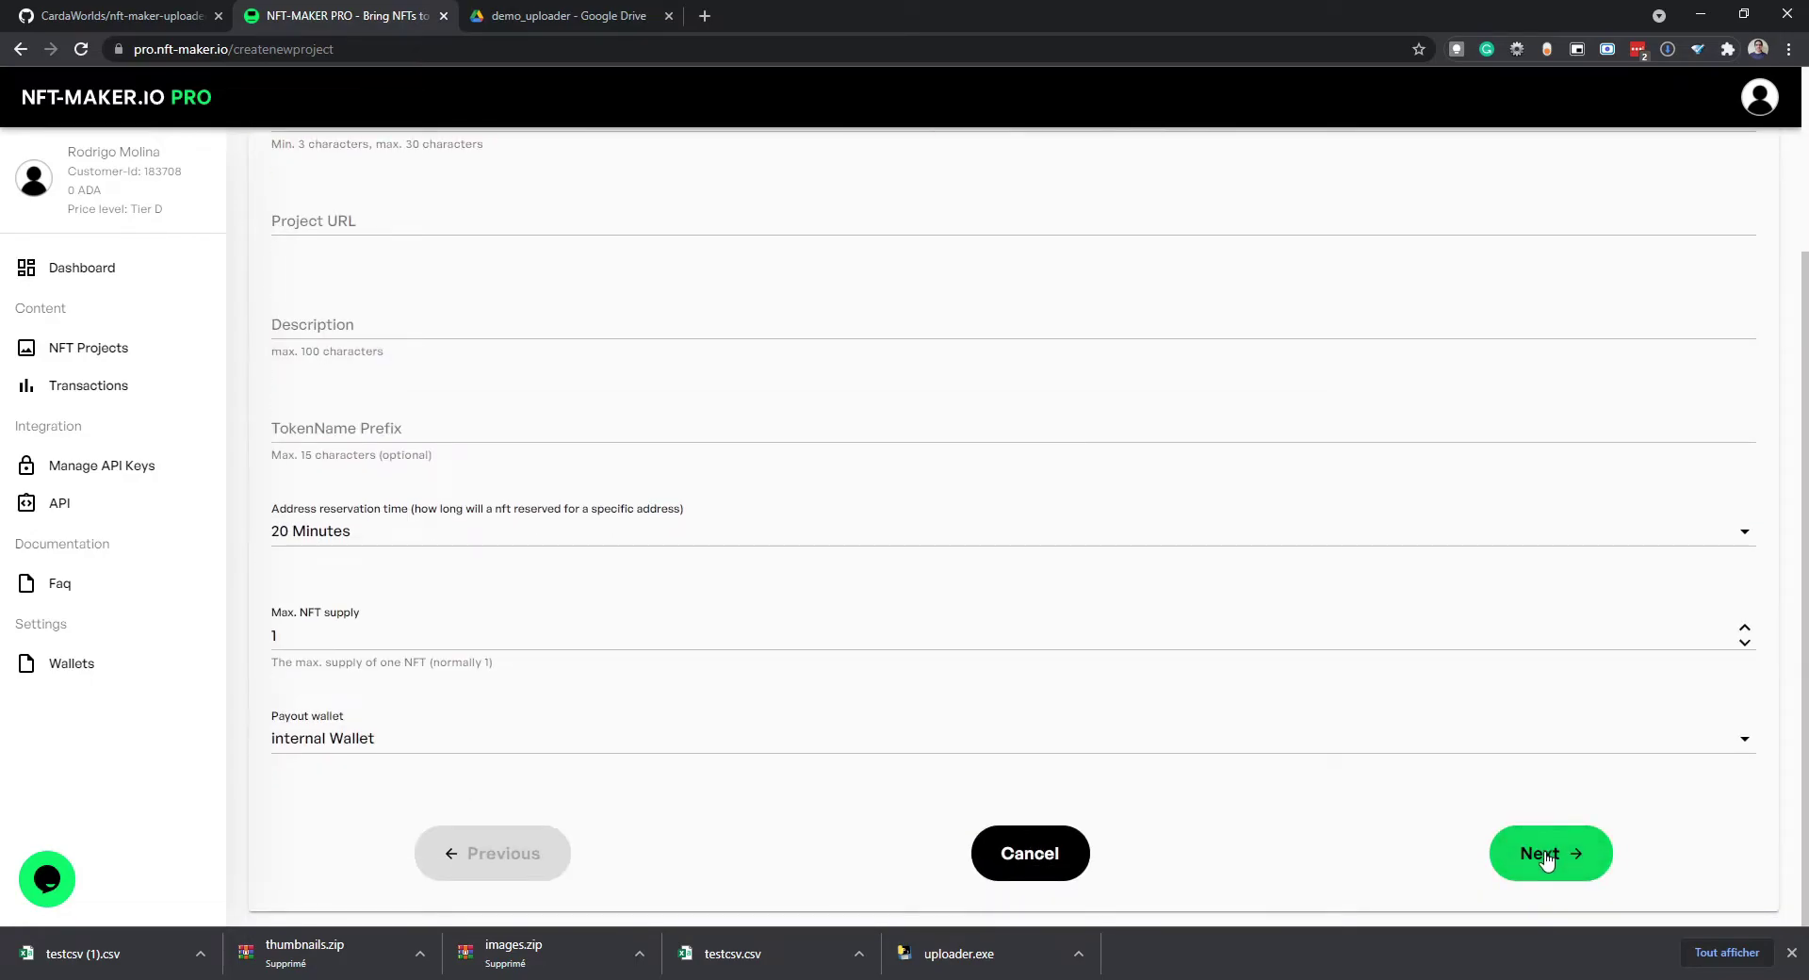
left_click(1545, 857)
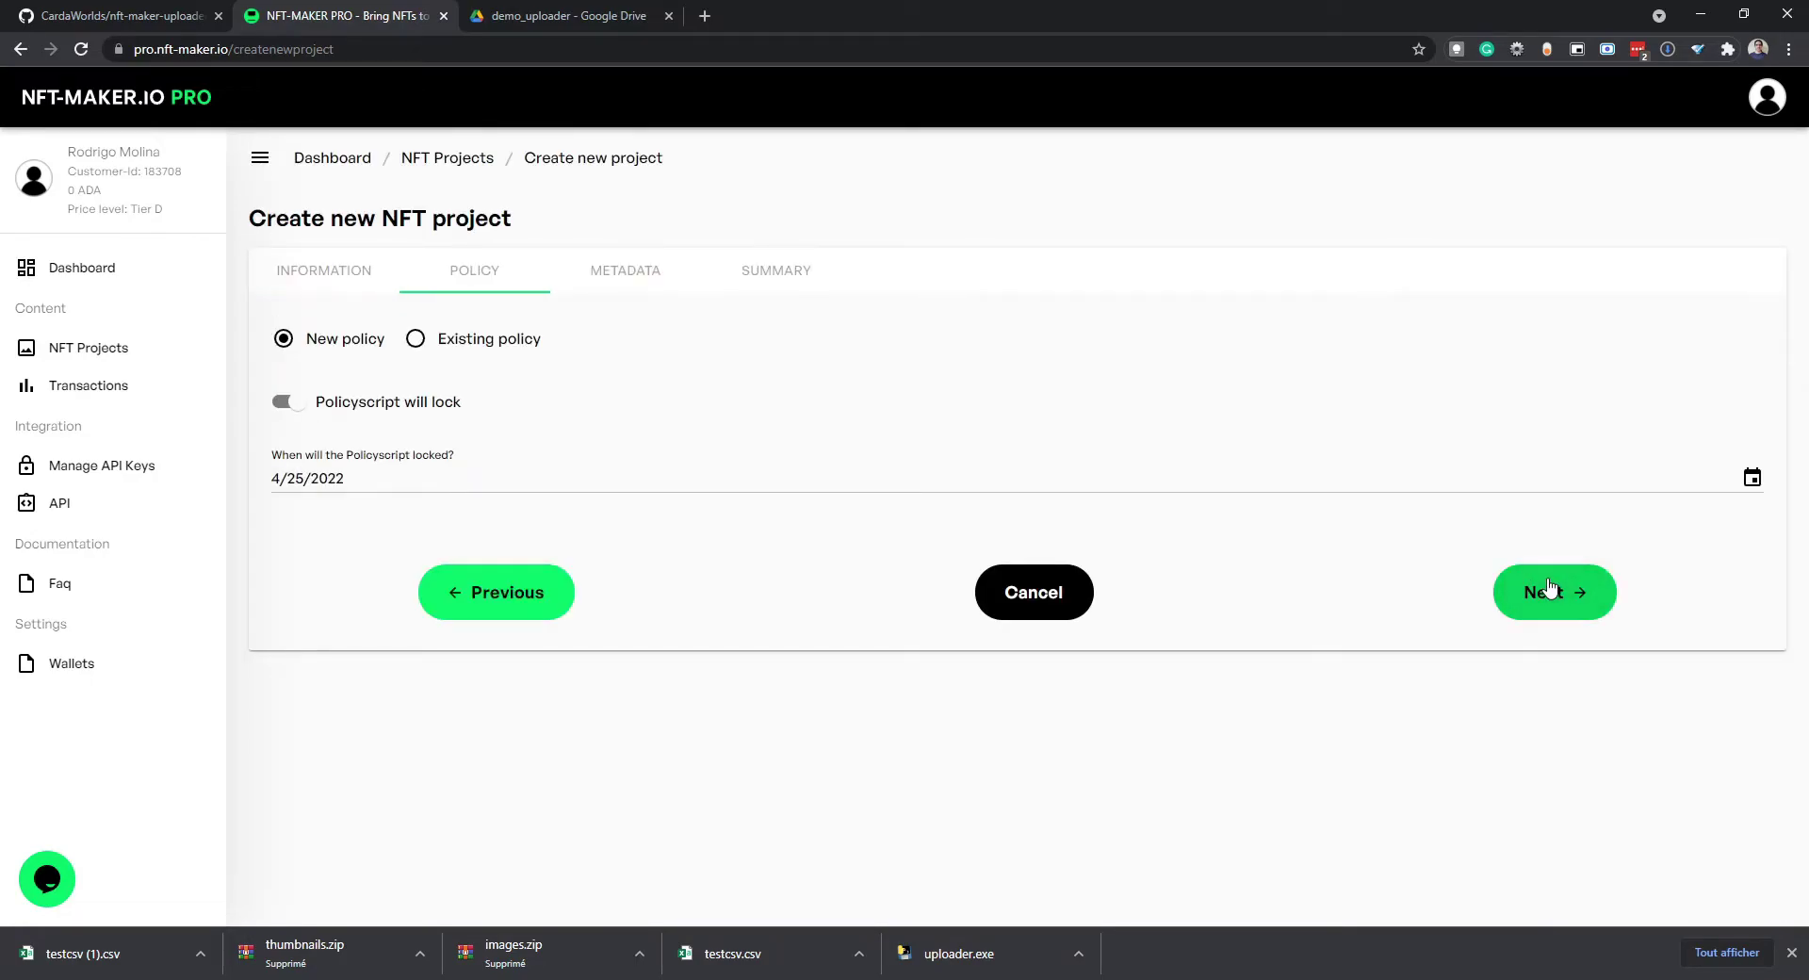
left_click(1541, 594)
Step: Replace the default metadata template with the uploader's attribute template and save demo_project
left_click_drag(314, 699, 236, 329)
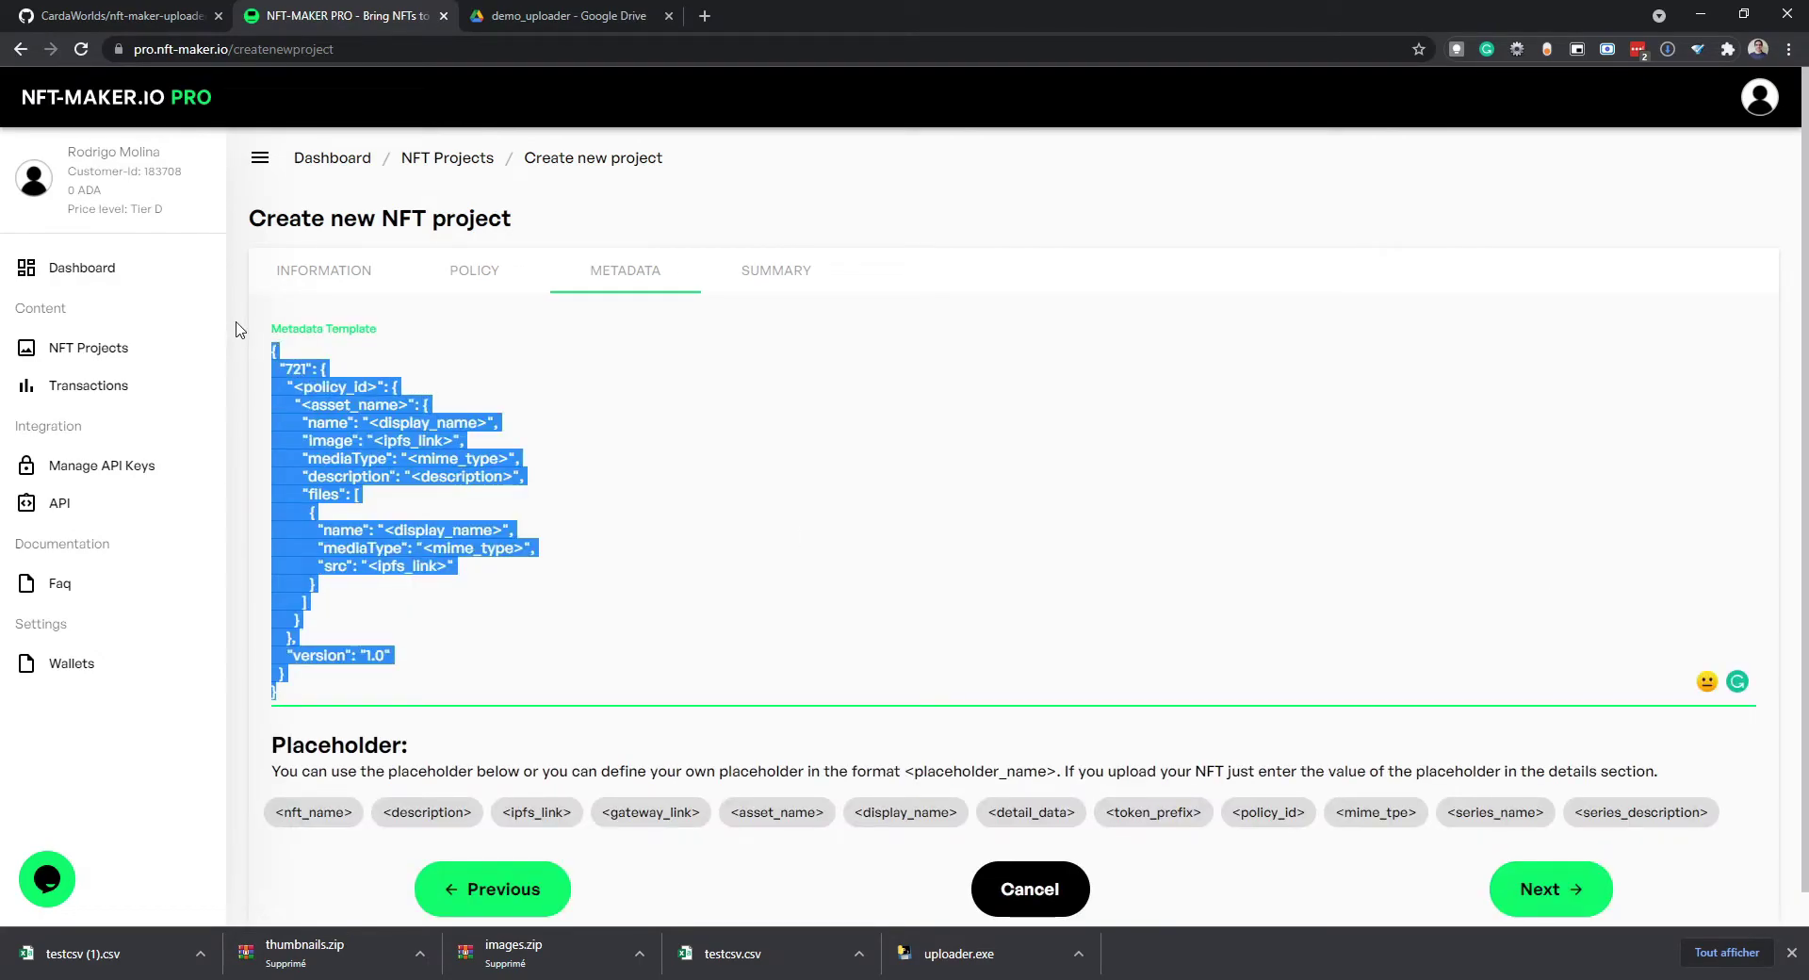
key("BackSpace")
key("ctrl+v")
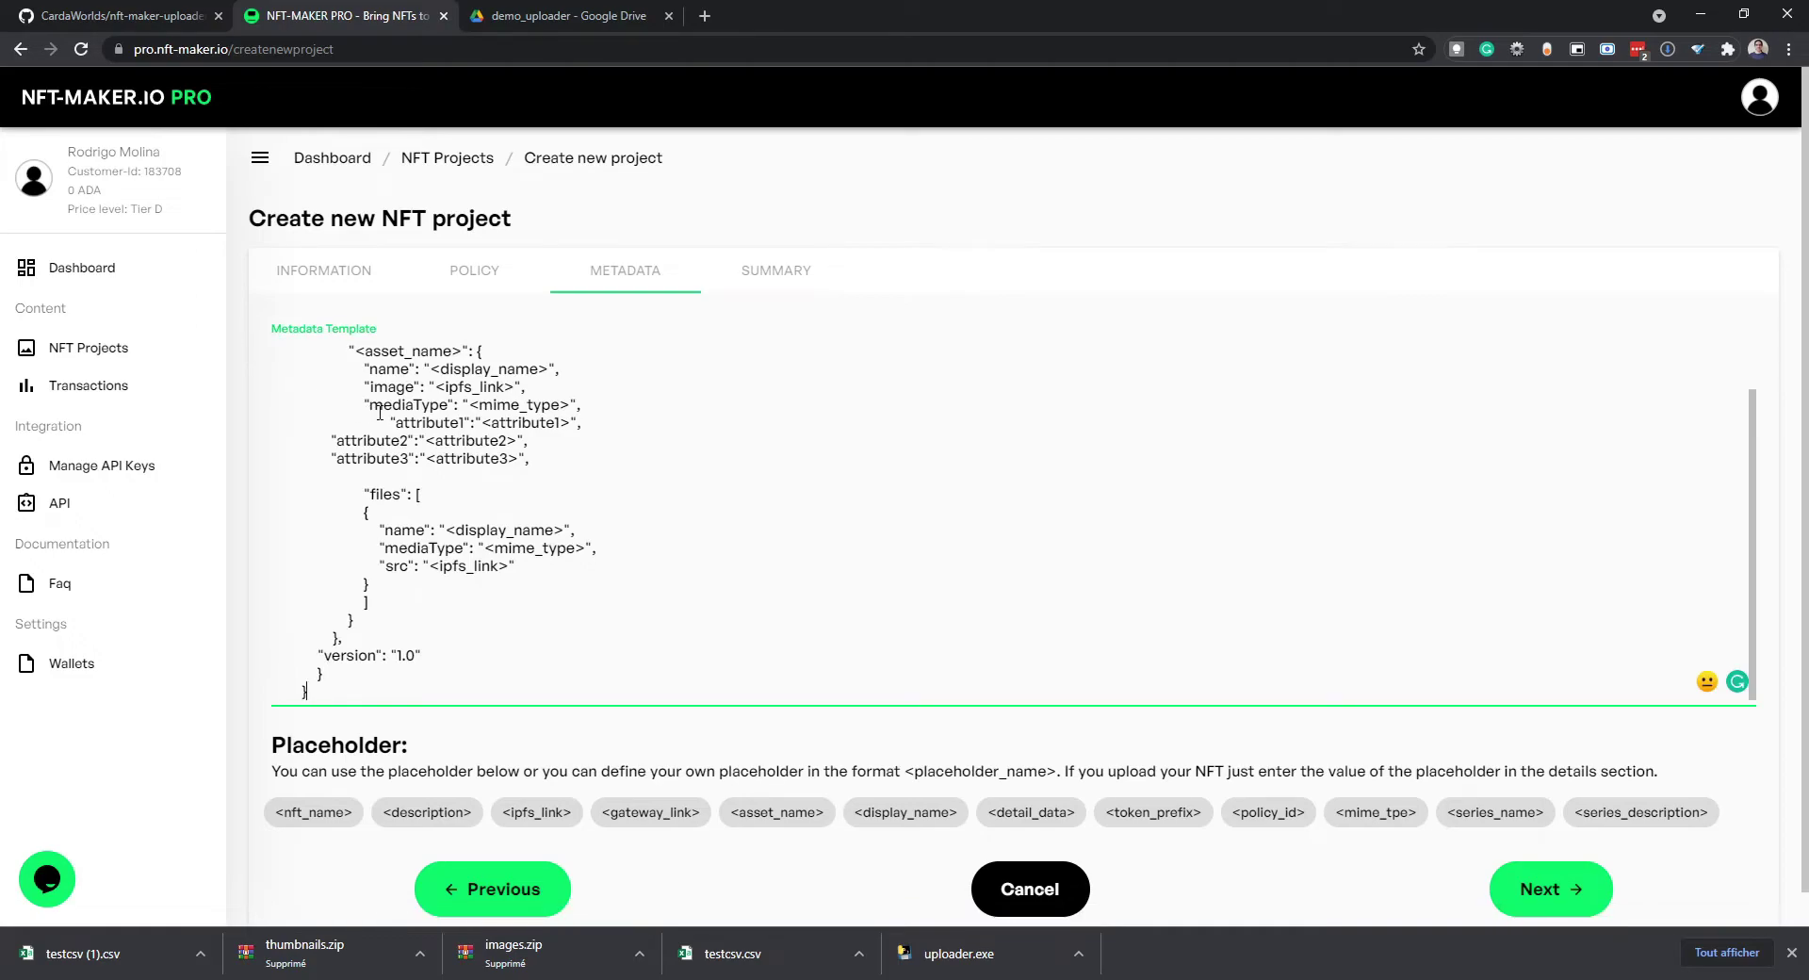
left_click(1536, 888)
scroll(525, 456, "down", 2)
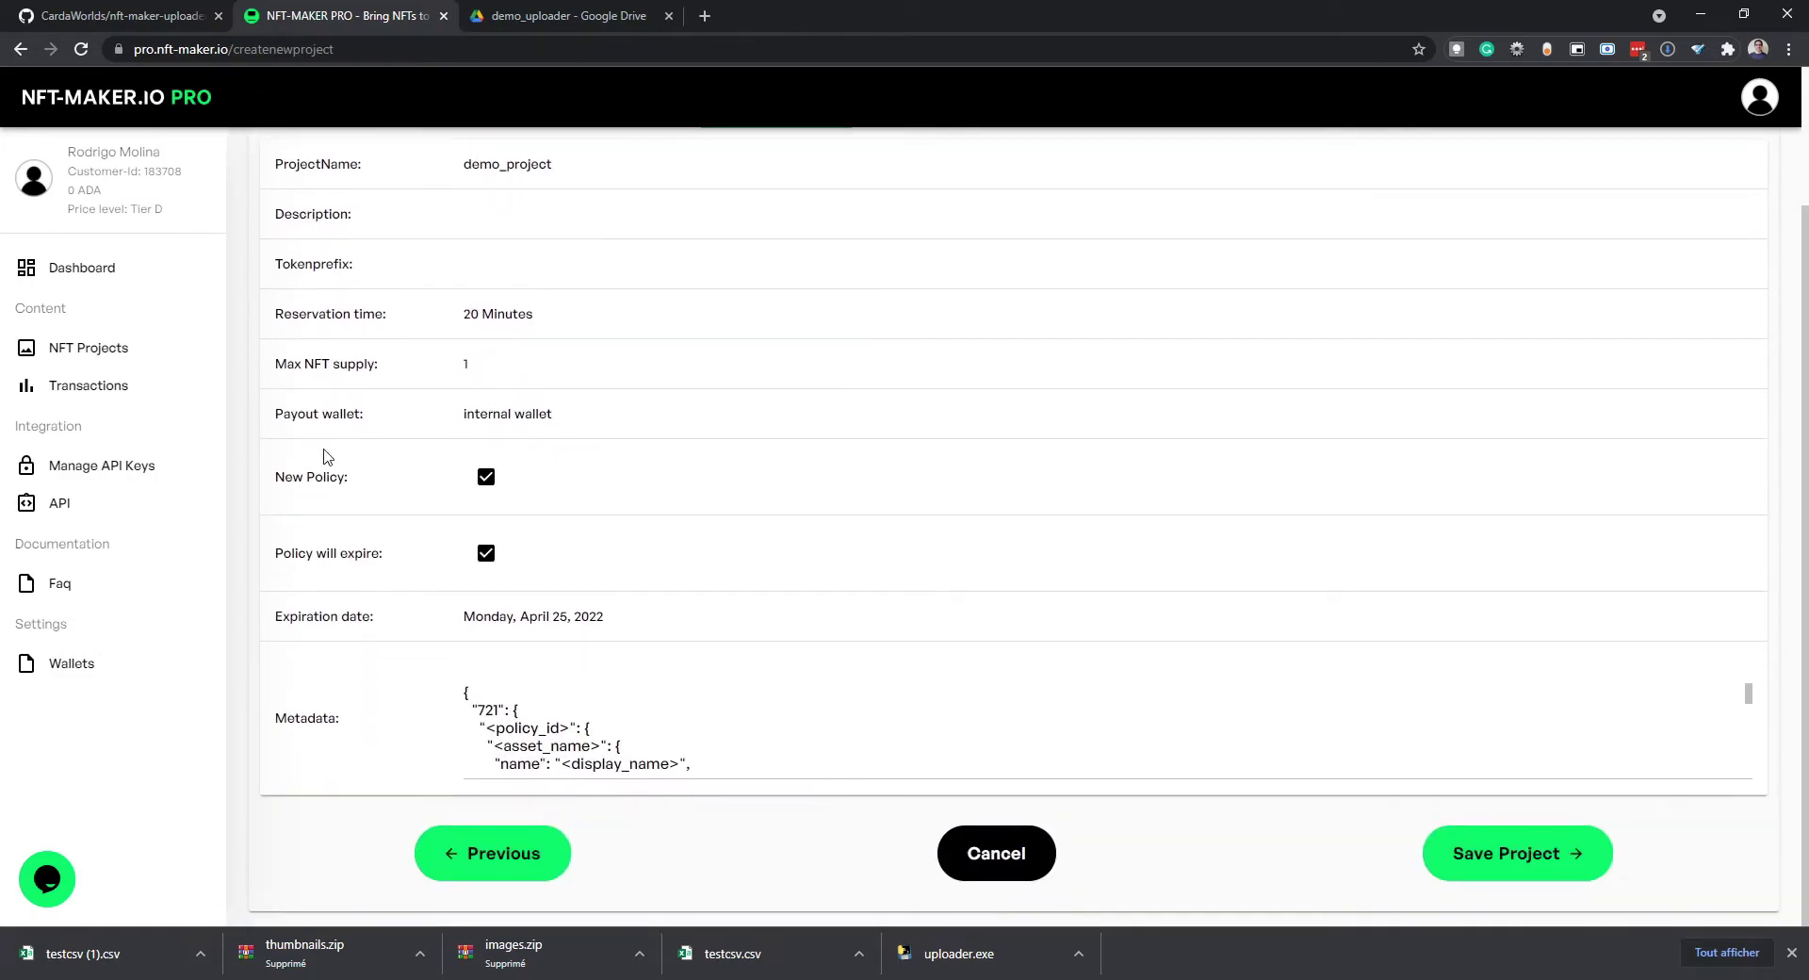
scroll(697, 697, "down", 3)
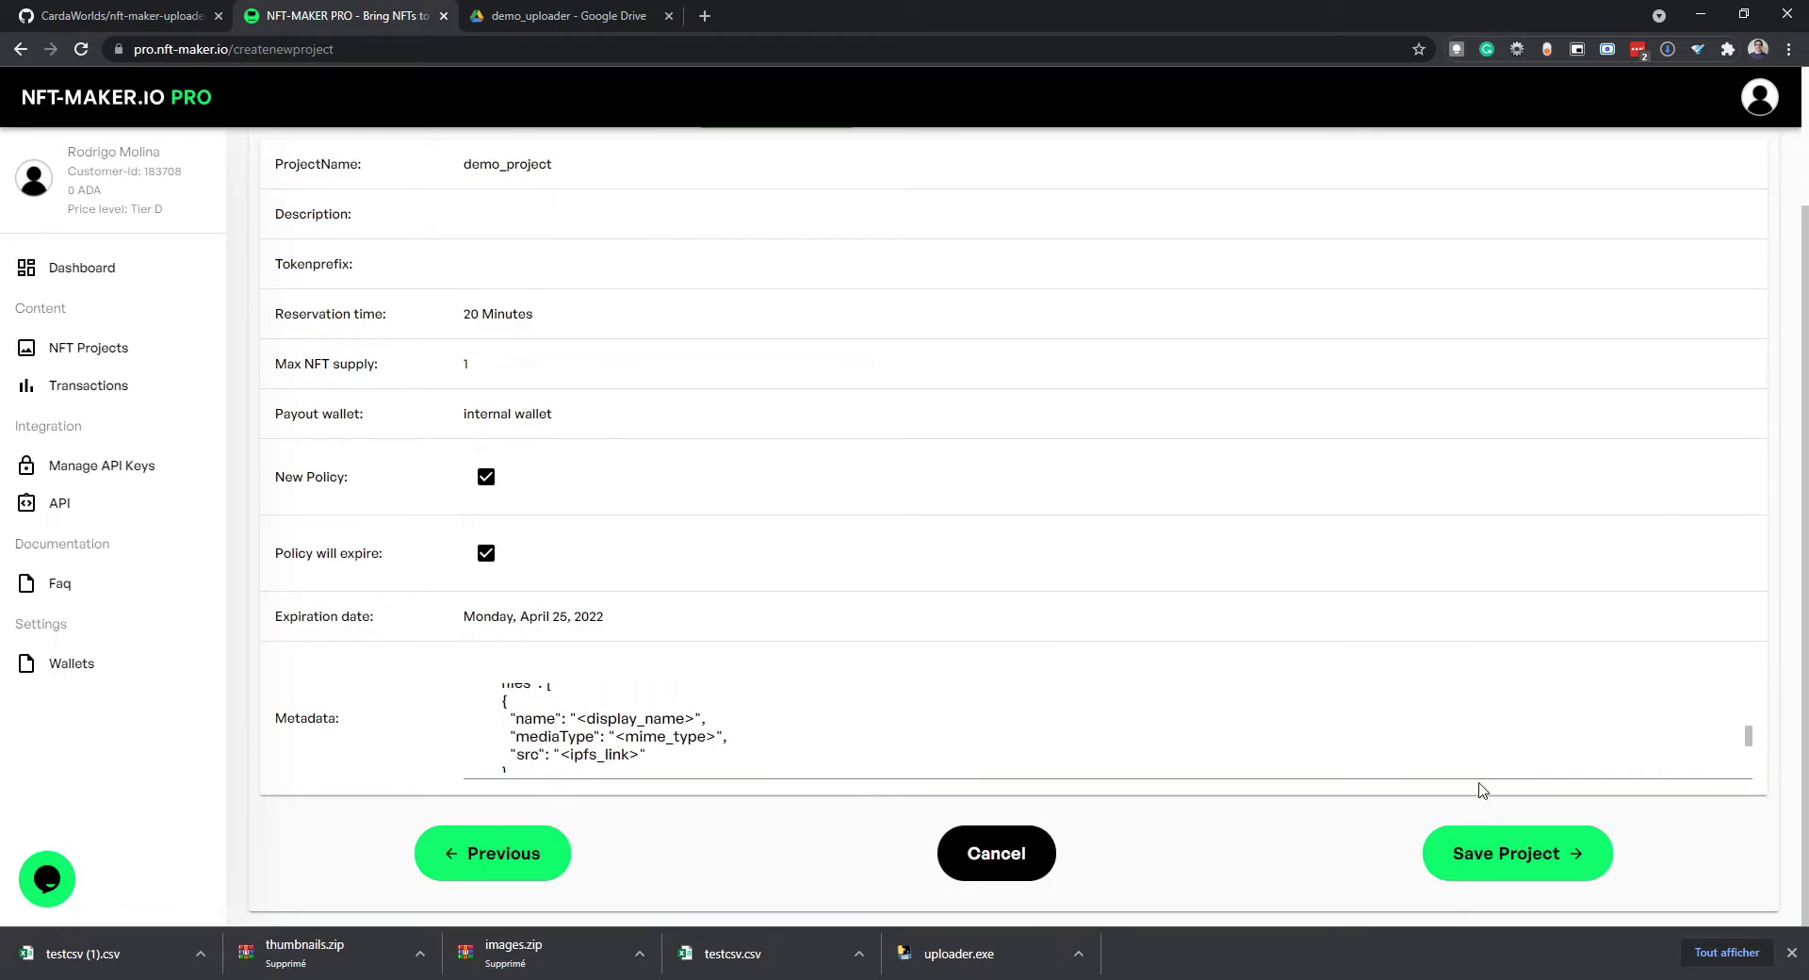
left_click(1467, 854)
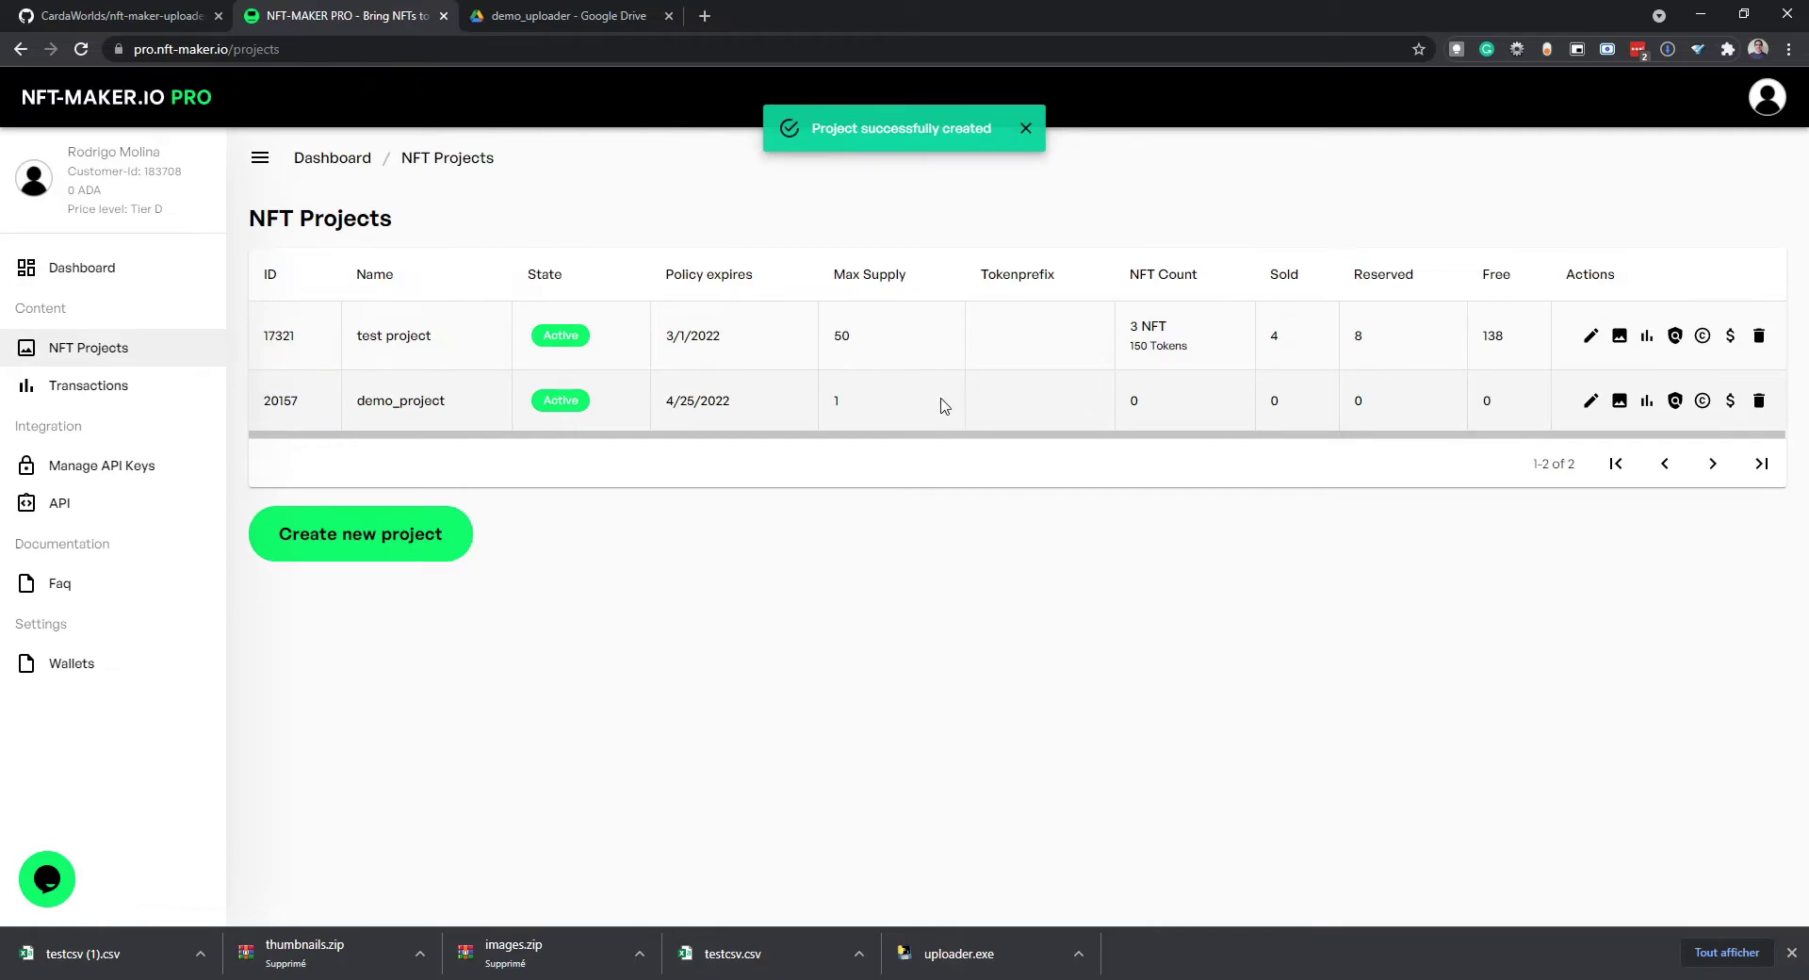
left_click_drag(1156, 402, 1106, 417)
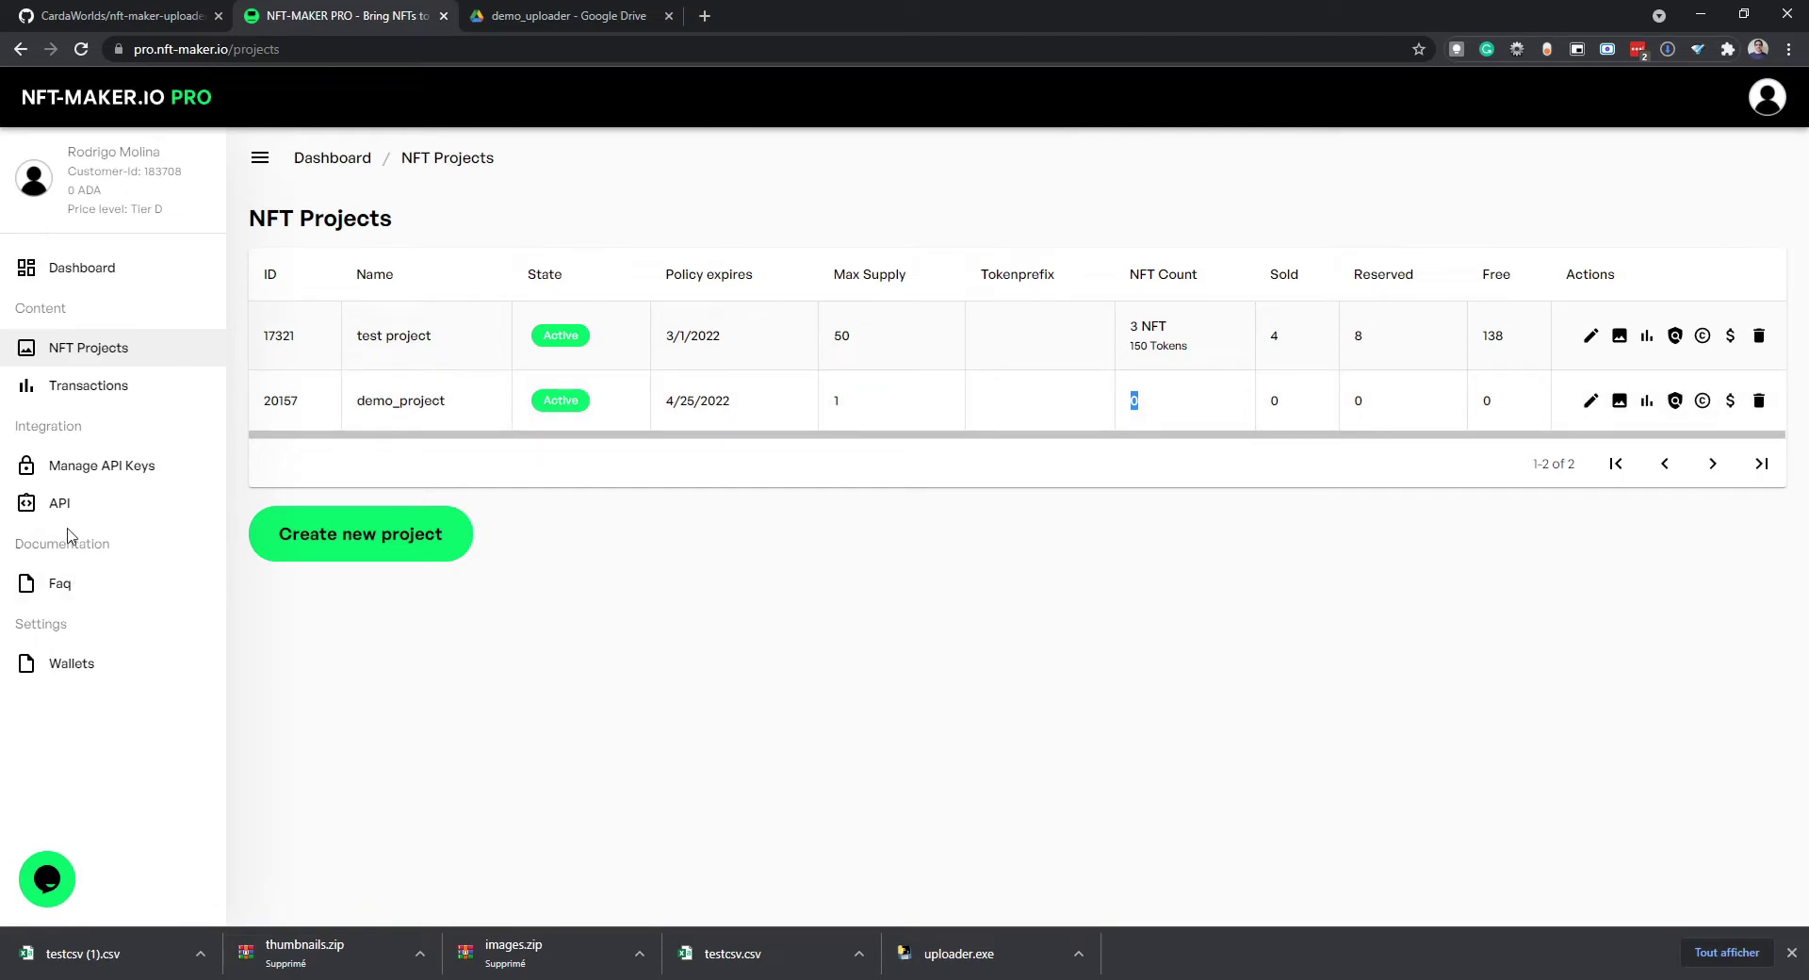
Step: Start a new API key with the comment demokey
left_click(85, 471)
scroll(471, 461, "down", 5)
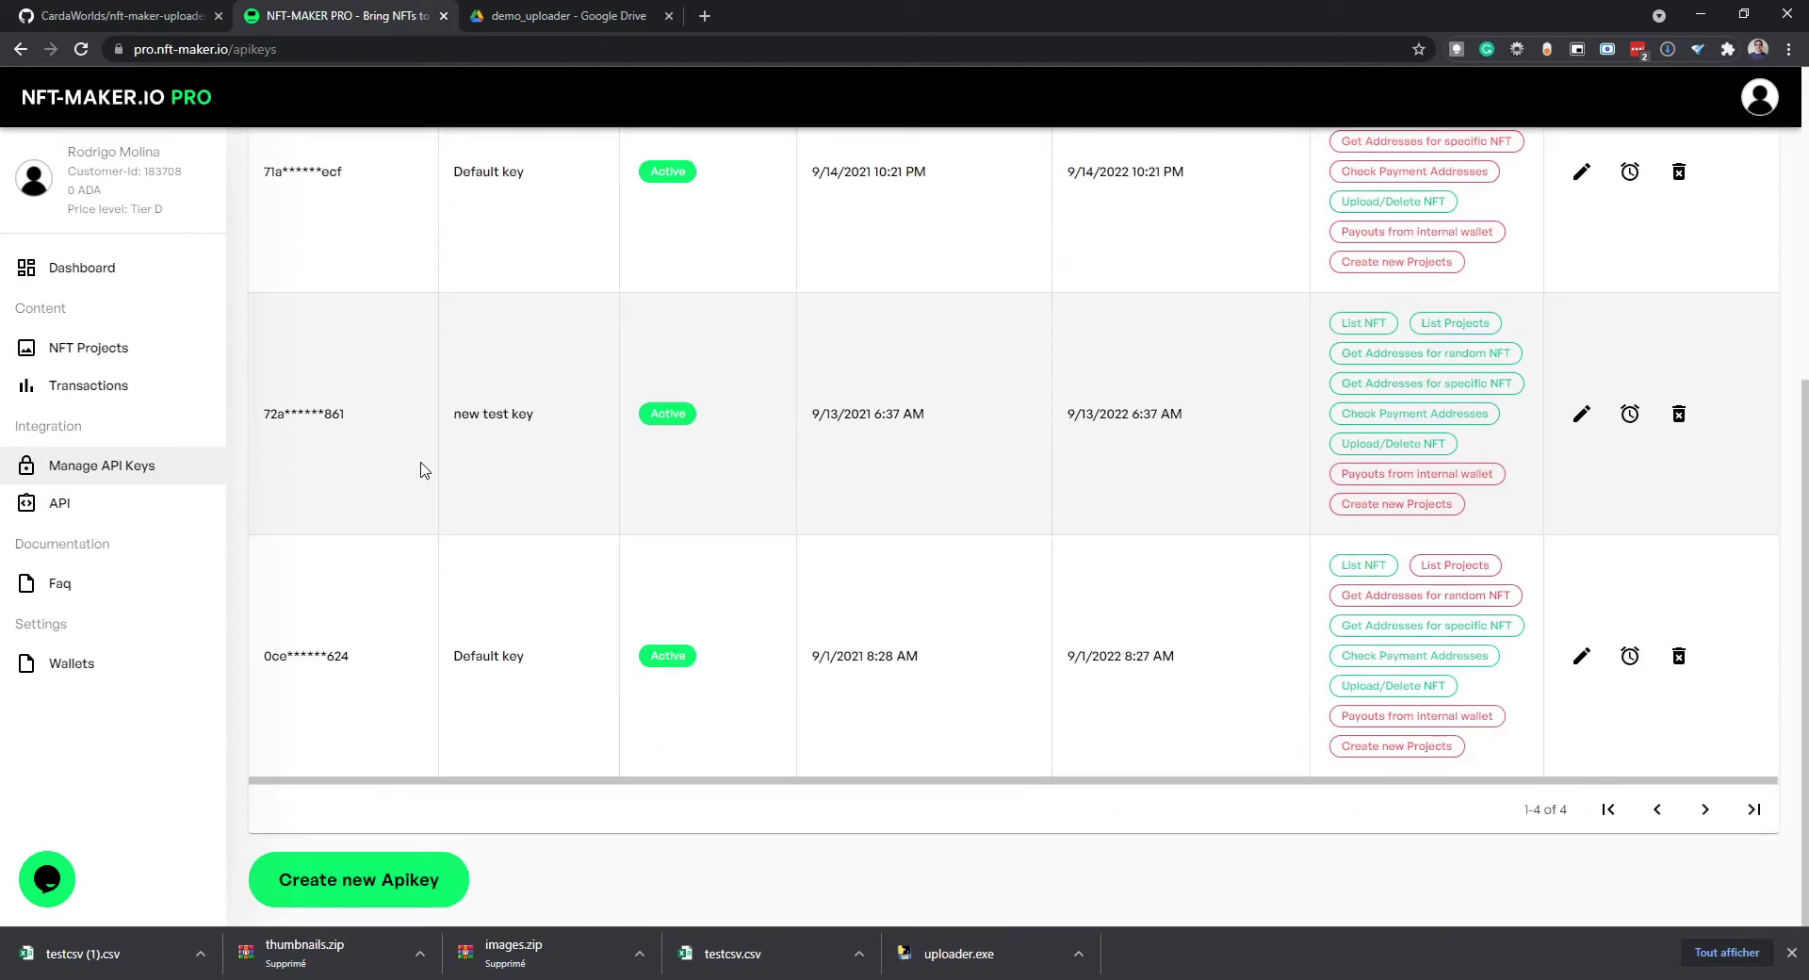
left_click(418, 878)
left_click_drag(630, 389, 429, 412)
type("demok")
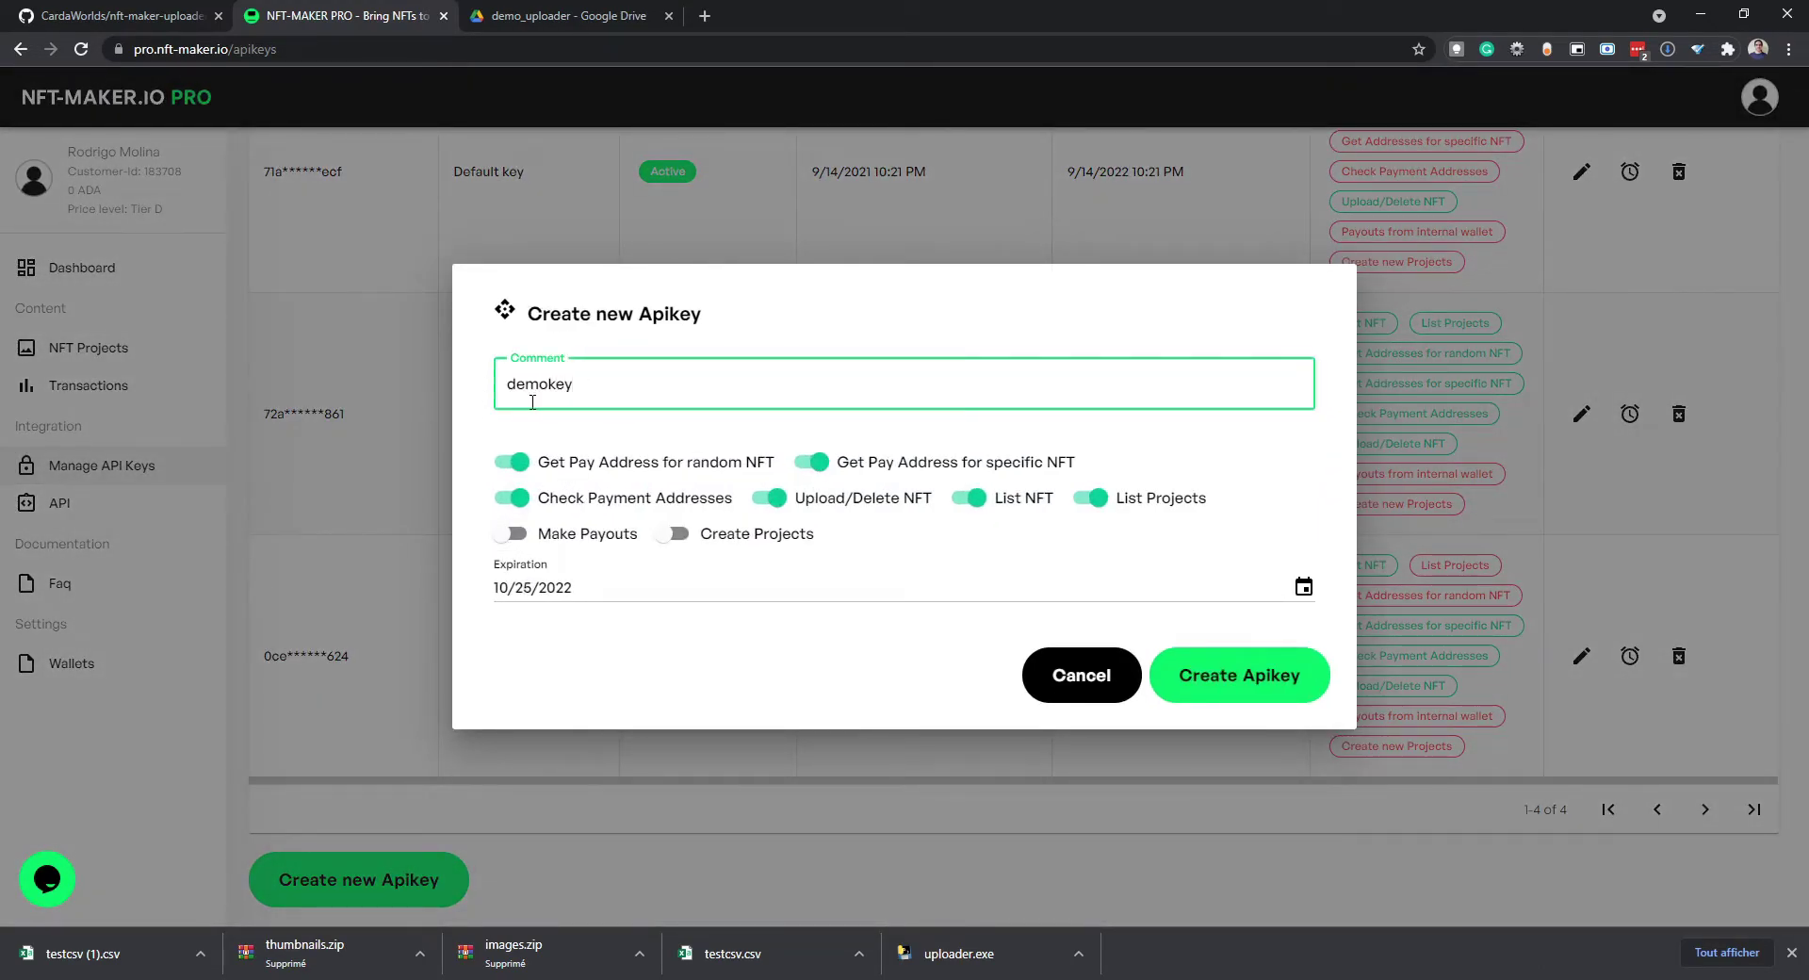
type("ey")
Step: Limit the key to Upload/Delete NFT permission only, create it and copy the key
left_click(512, 462)
left_click(512, 498)
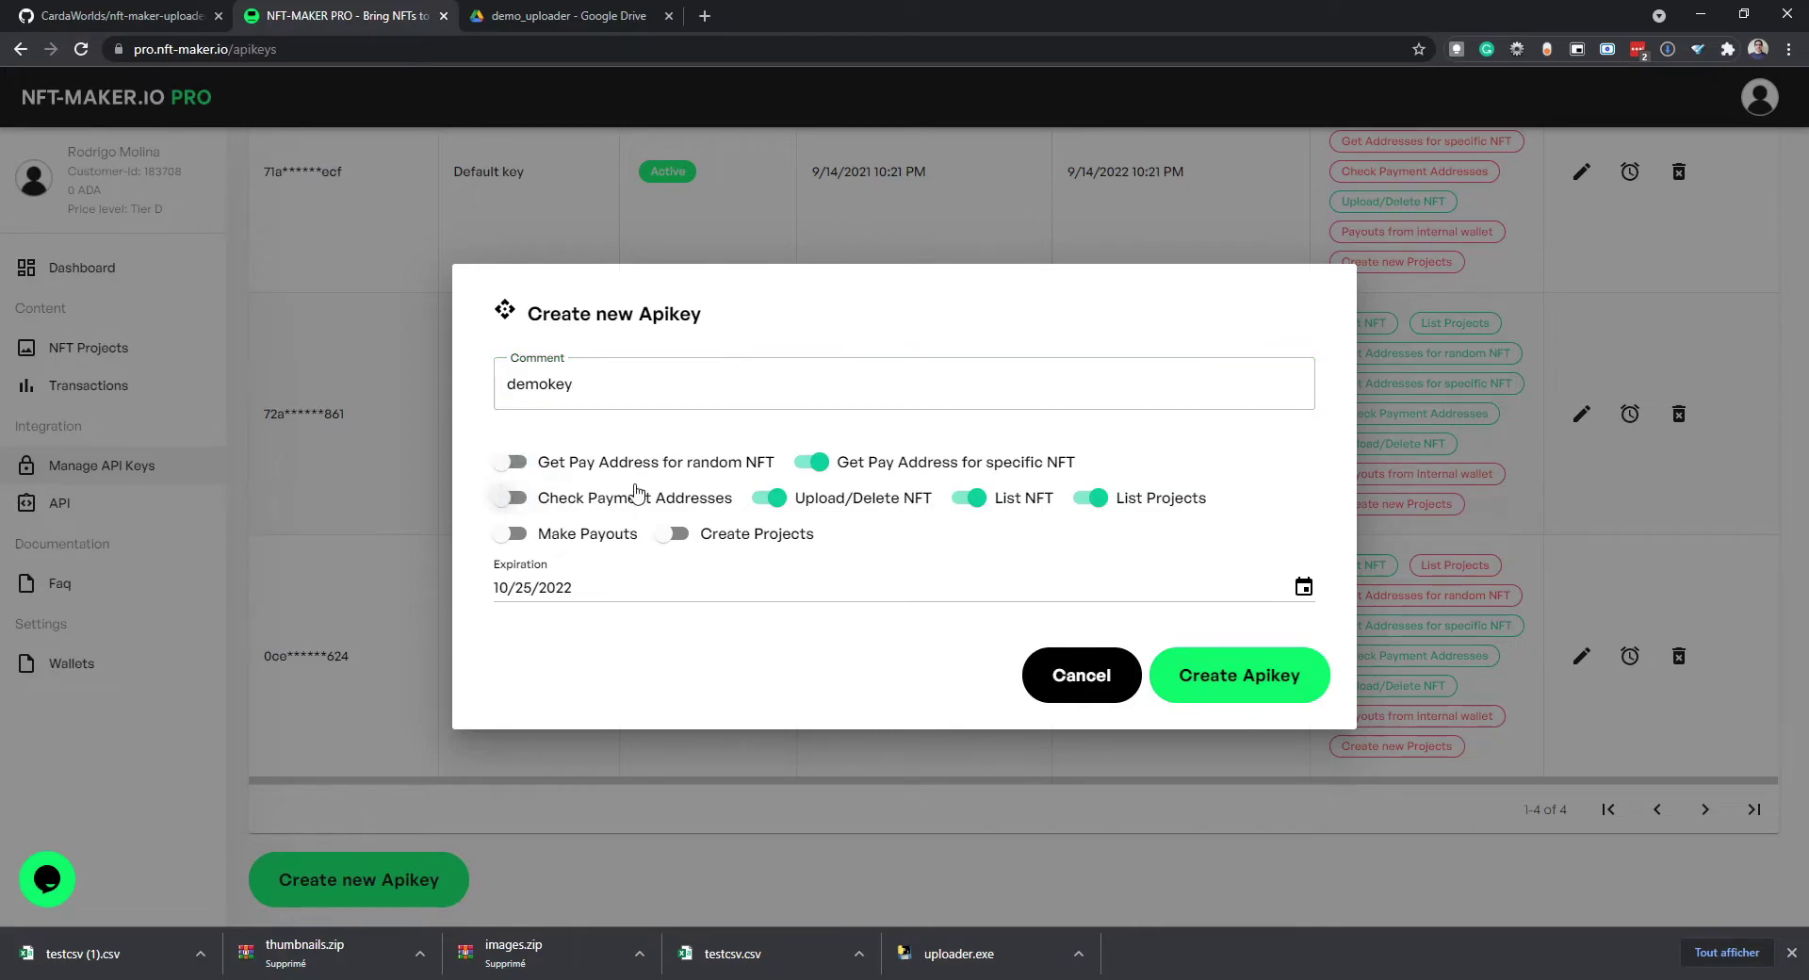
left_click(835, 467)
left_click(970, 498)
left_click(1090, 498)
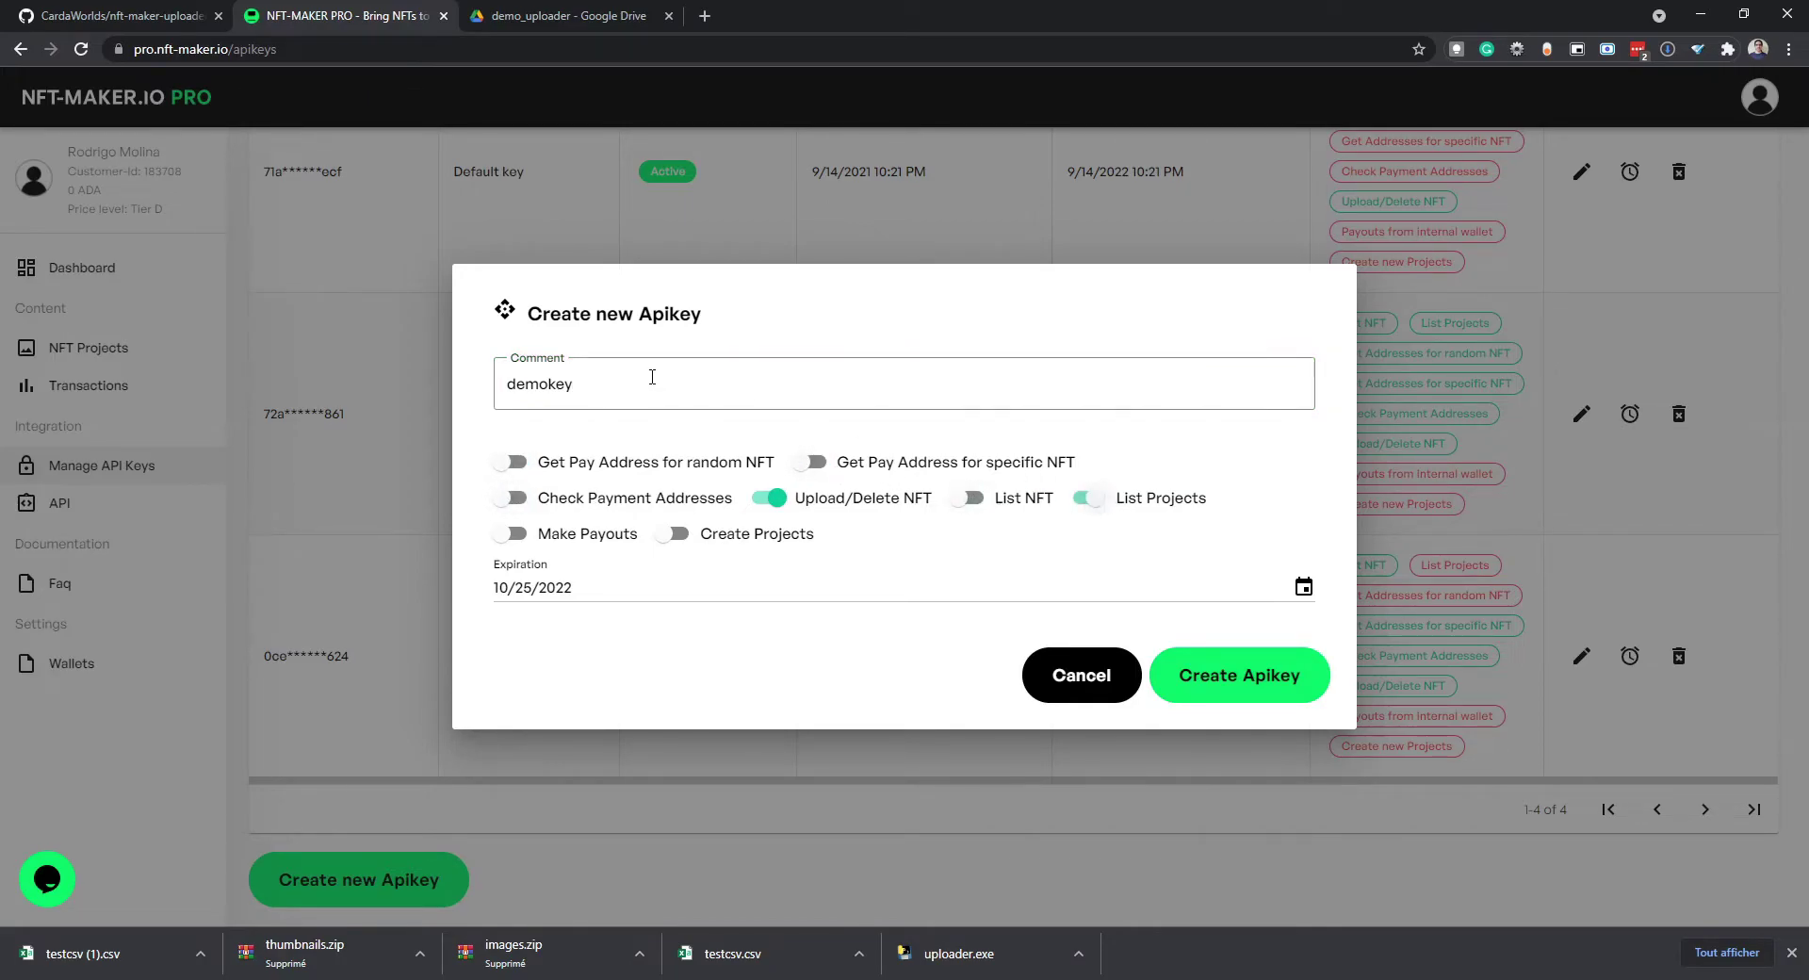
left_click(1232, 675)
left_click_drag(808, 502, 446, 531)
key("ctrl+c")
key("alt+Tab")
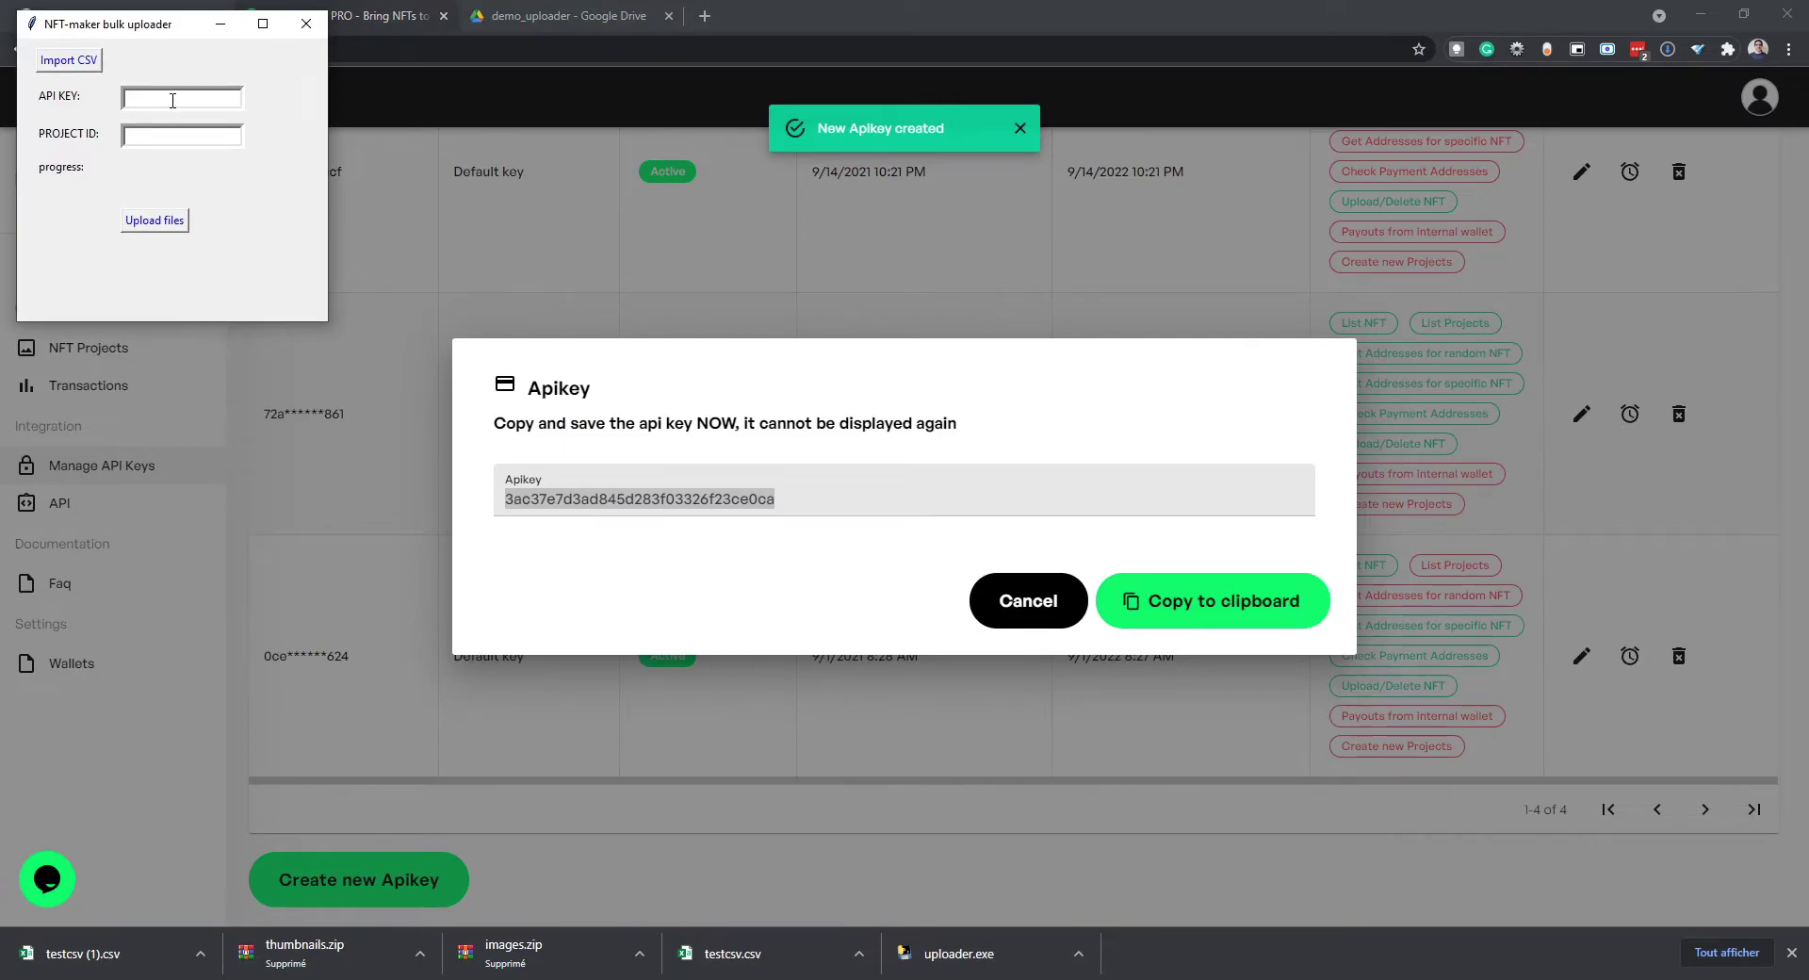
Step: Paste the demokey API key into the uploader and return to the NFT projects list
left_click(172, 100)
key("ctrl+v")
key("alt+Tab")
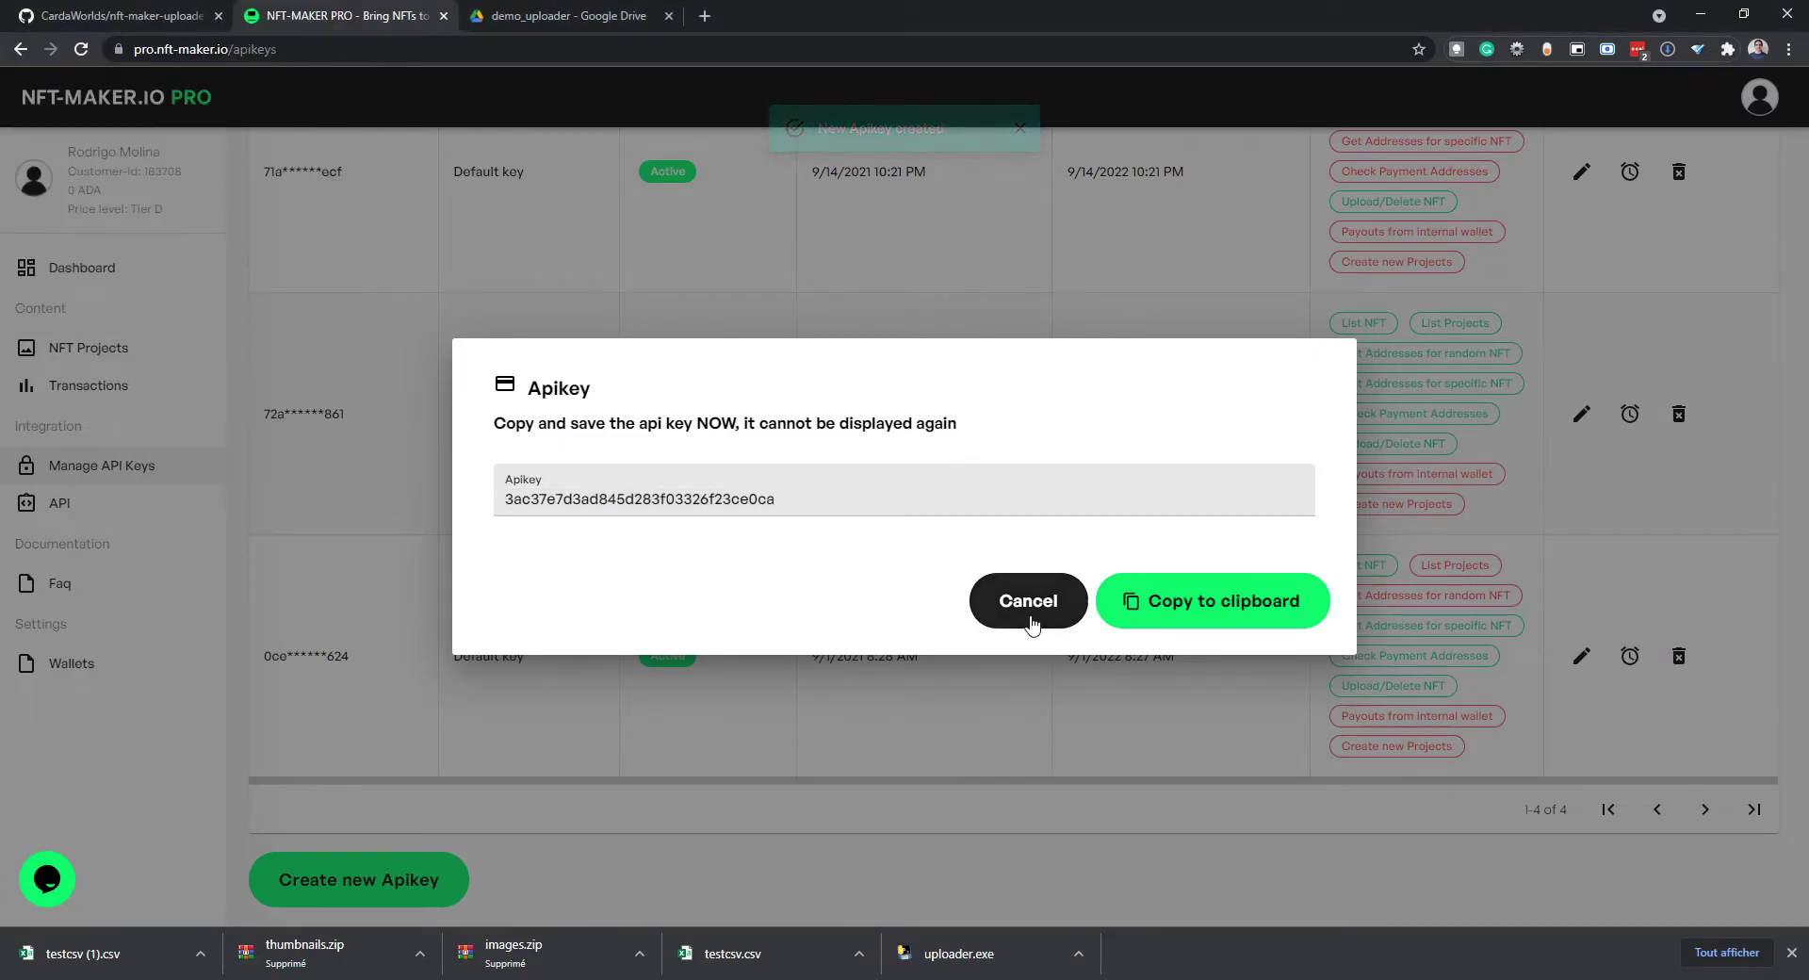
left_click(79, 357)
left_click(87, 350)
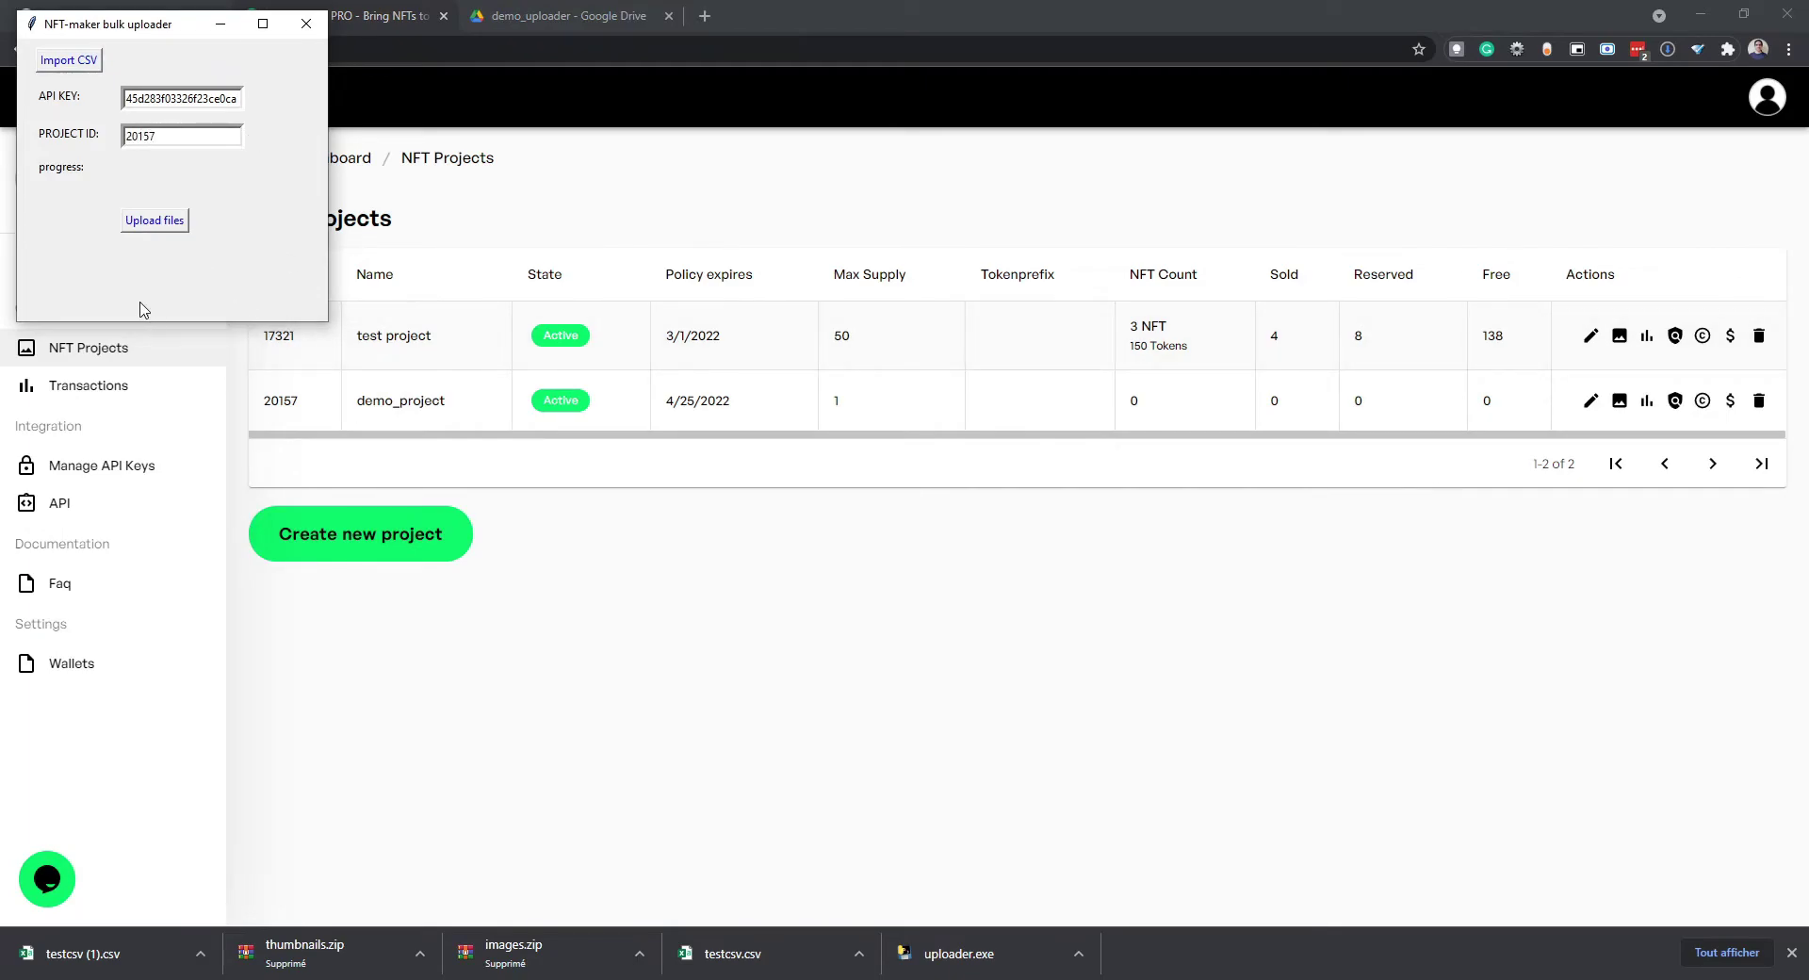
Step: Start uploading the NFTs to demo_project and reload the projects page to track progress
left_click(149, 224)
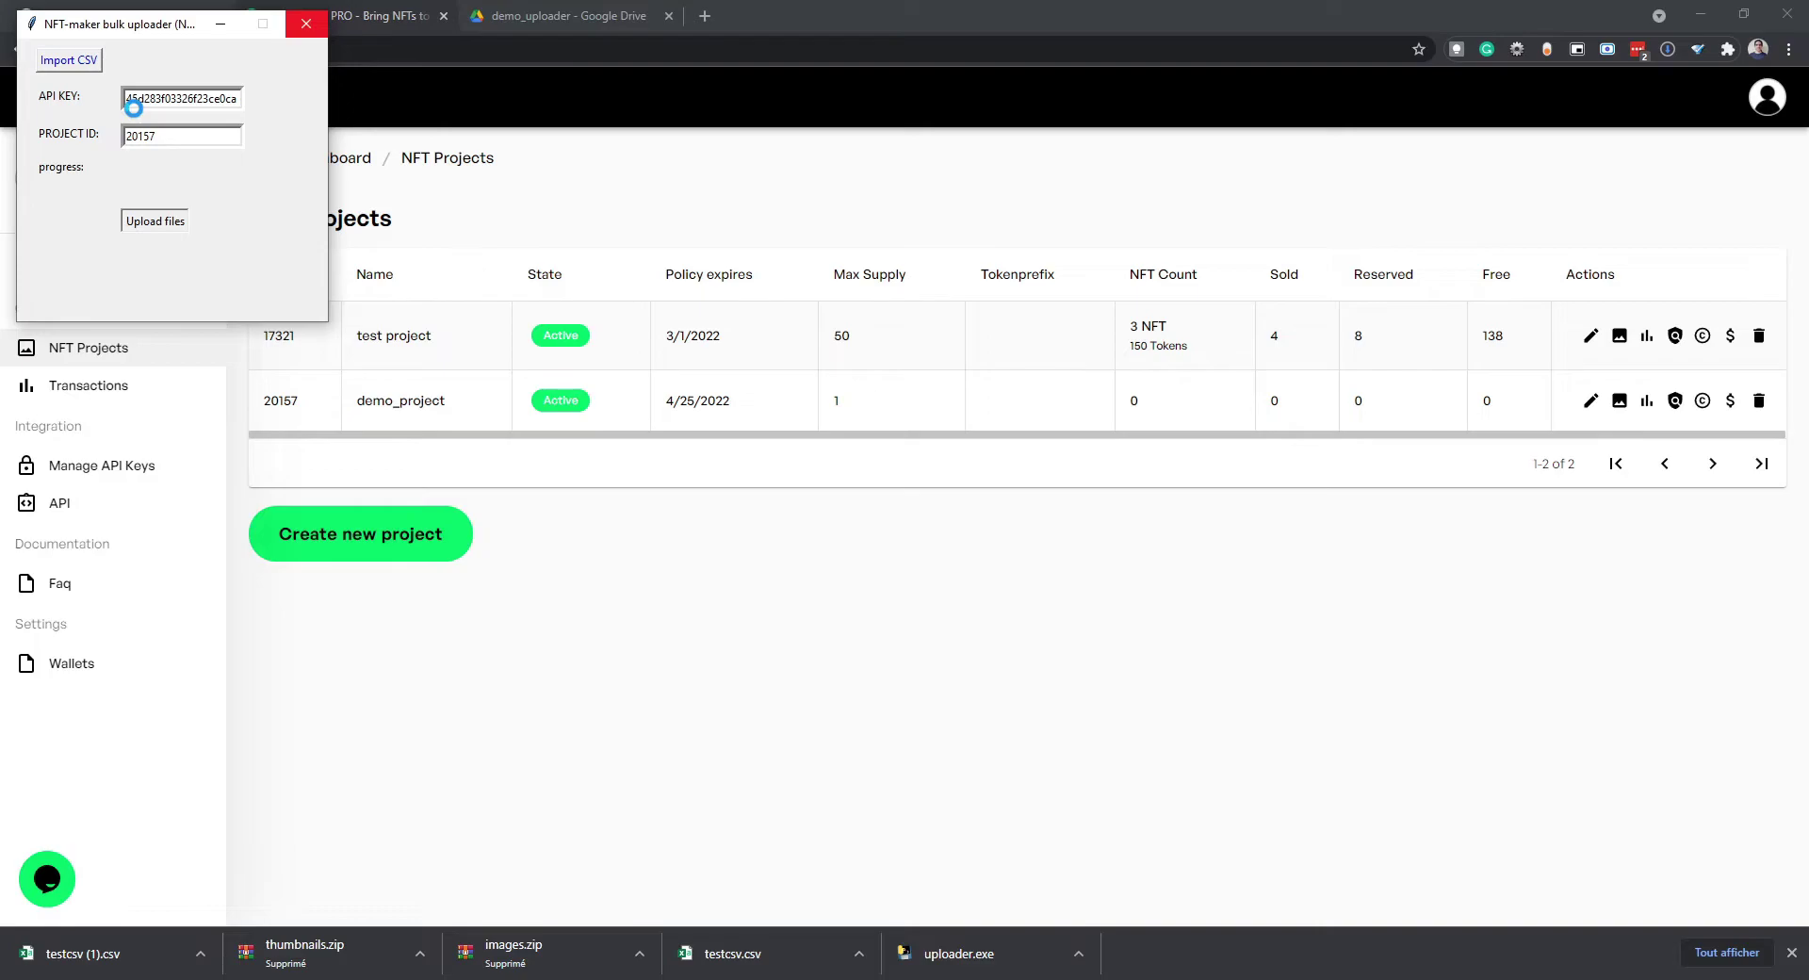
left_click(606, 554)
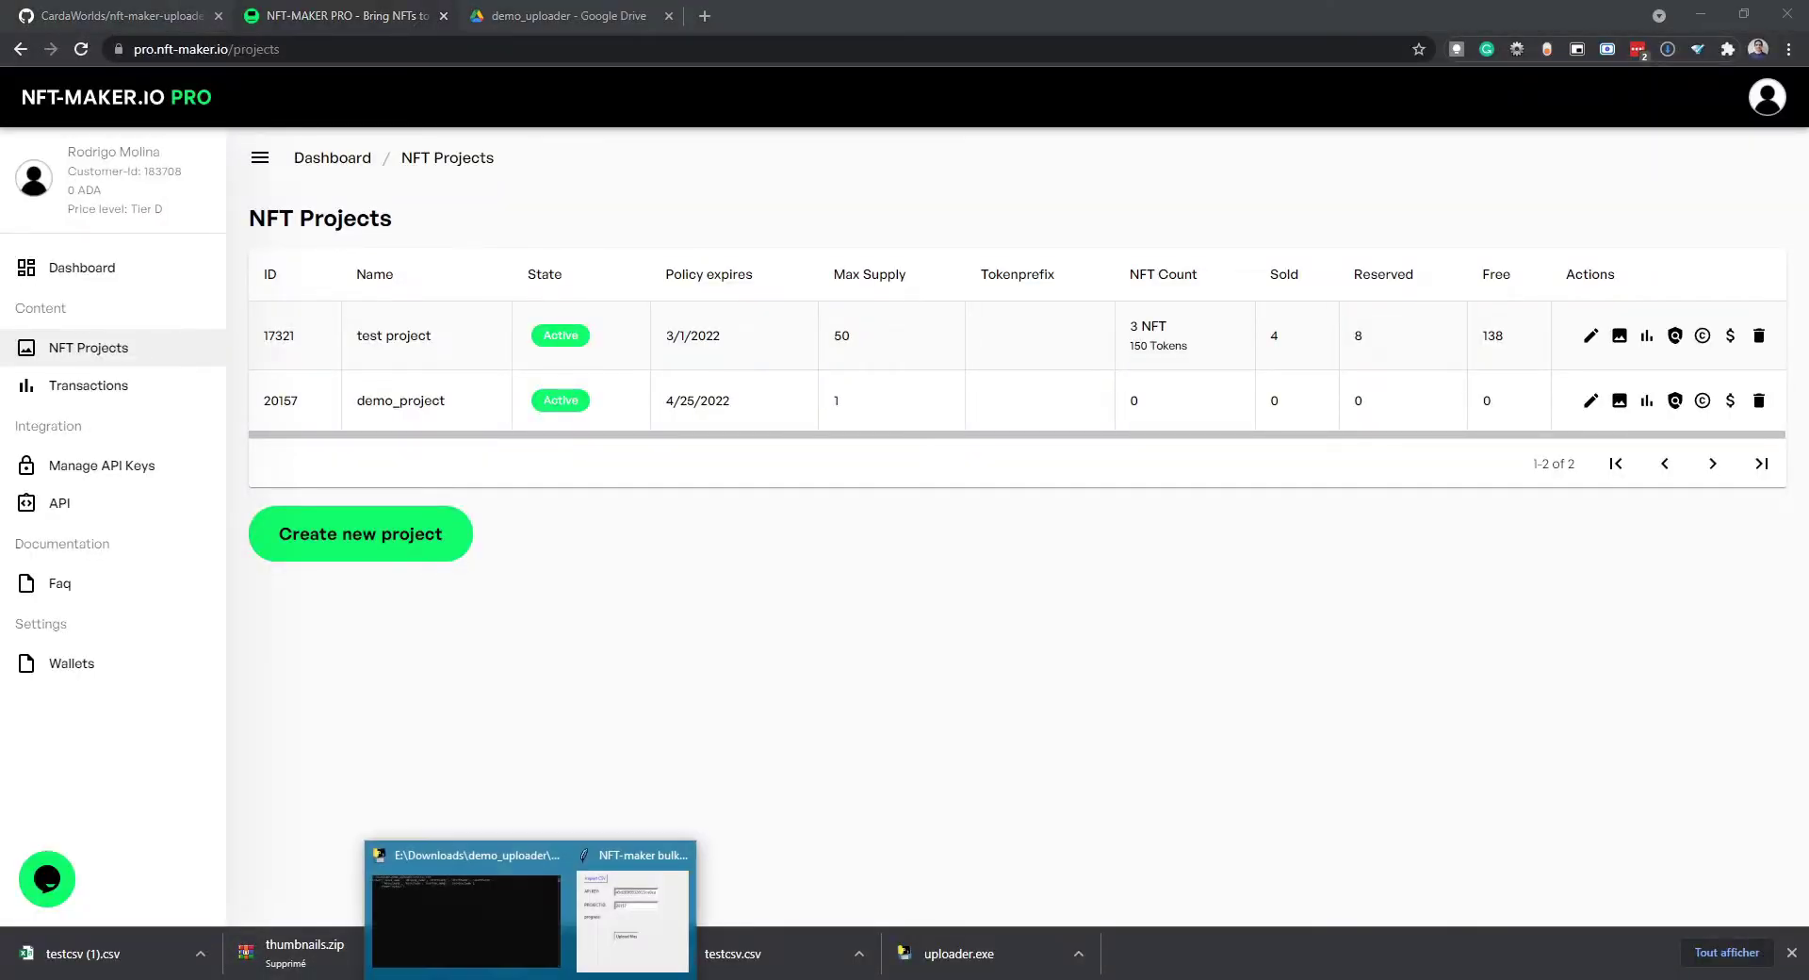
left_click(597, 937)
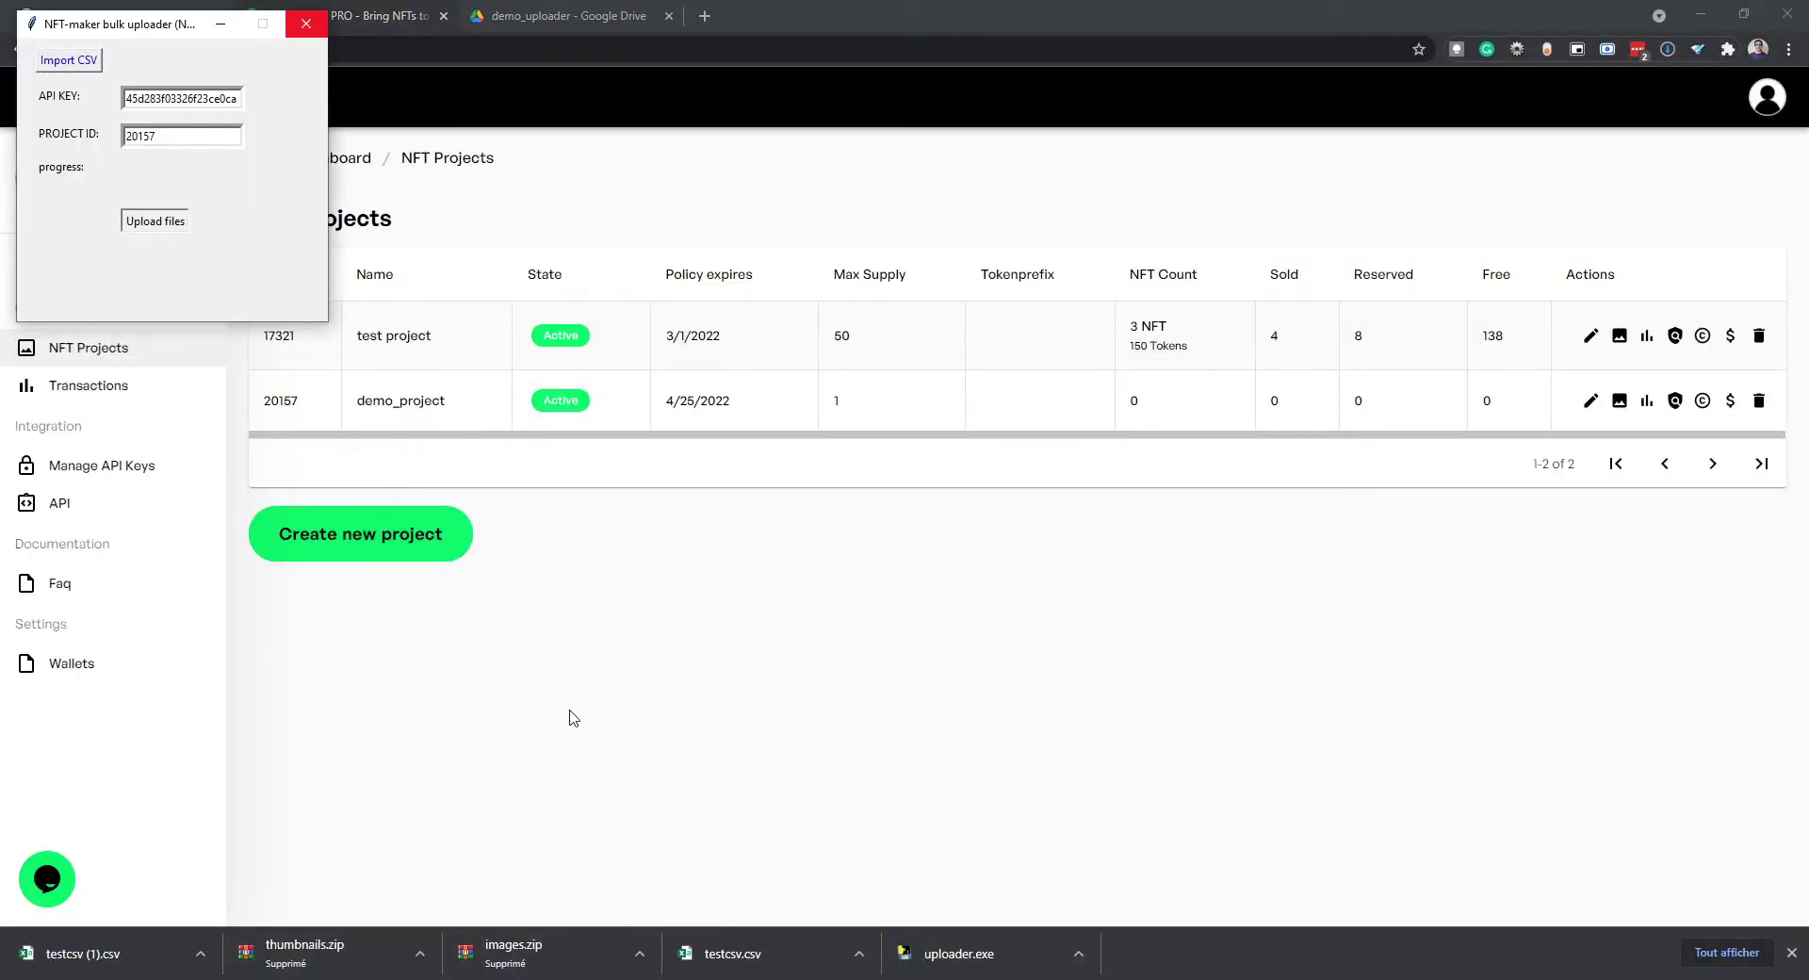
left_click(763, 687)
left_click(82, 51)
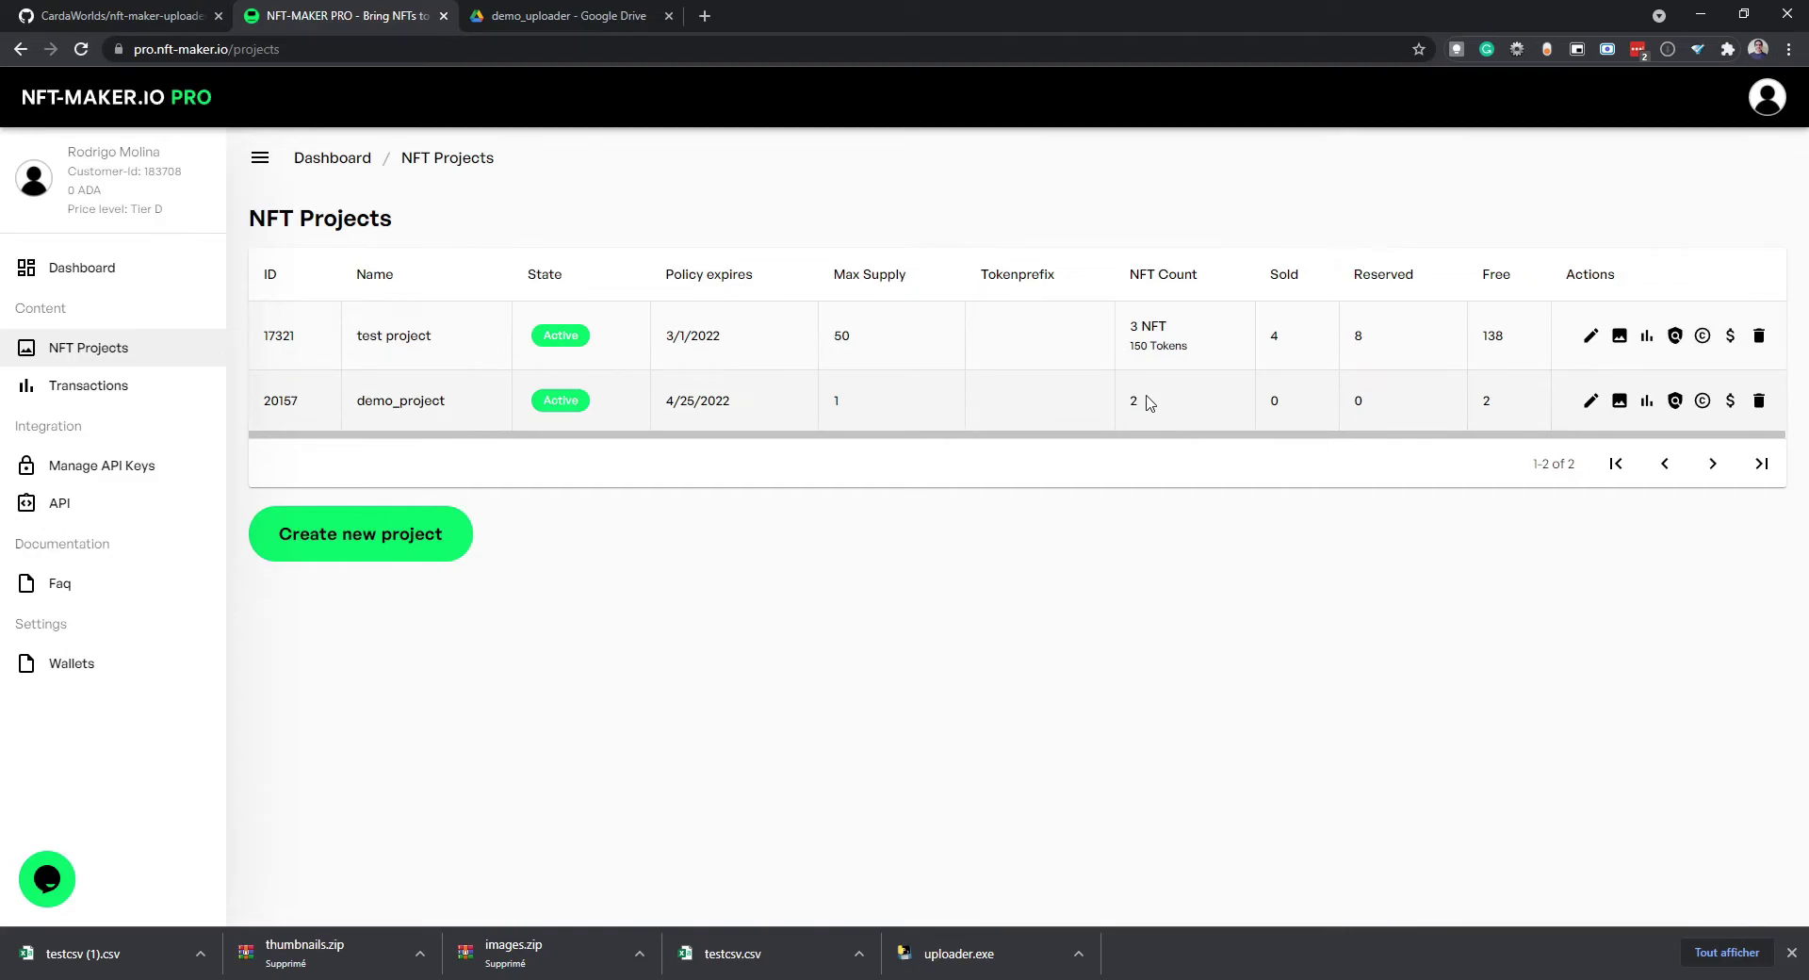
Step: Check the uploader again and reload until demo_project shows 5 NFTs
left_click(530, 978)
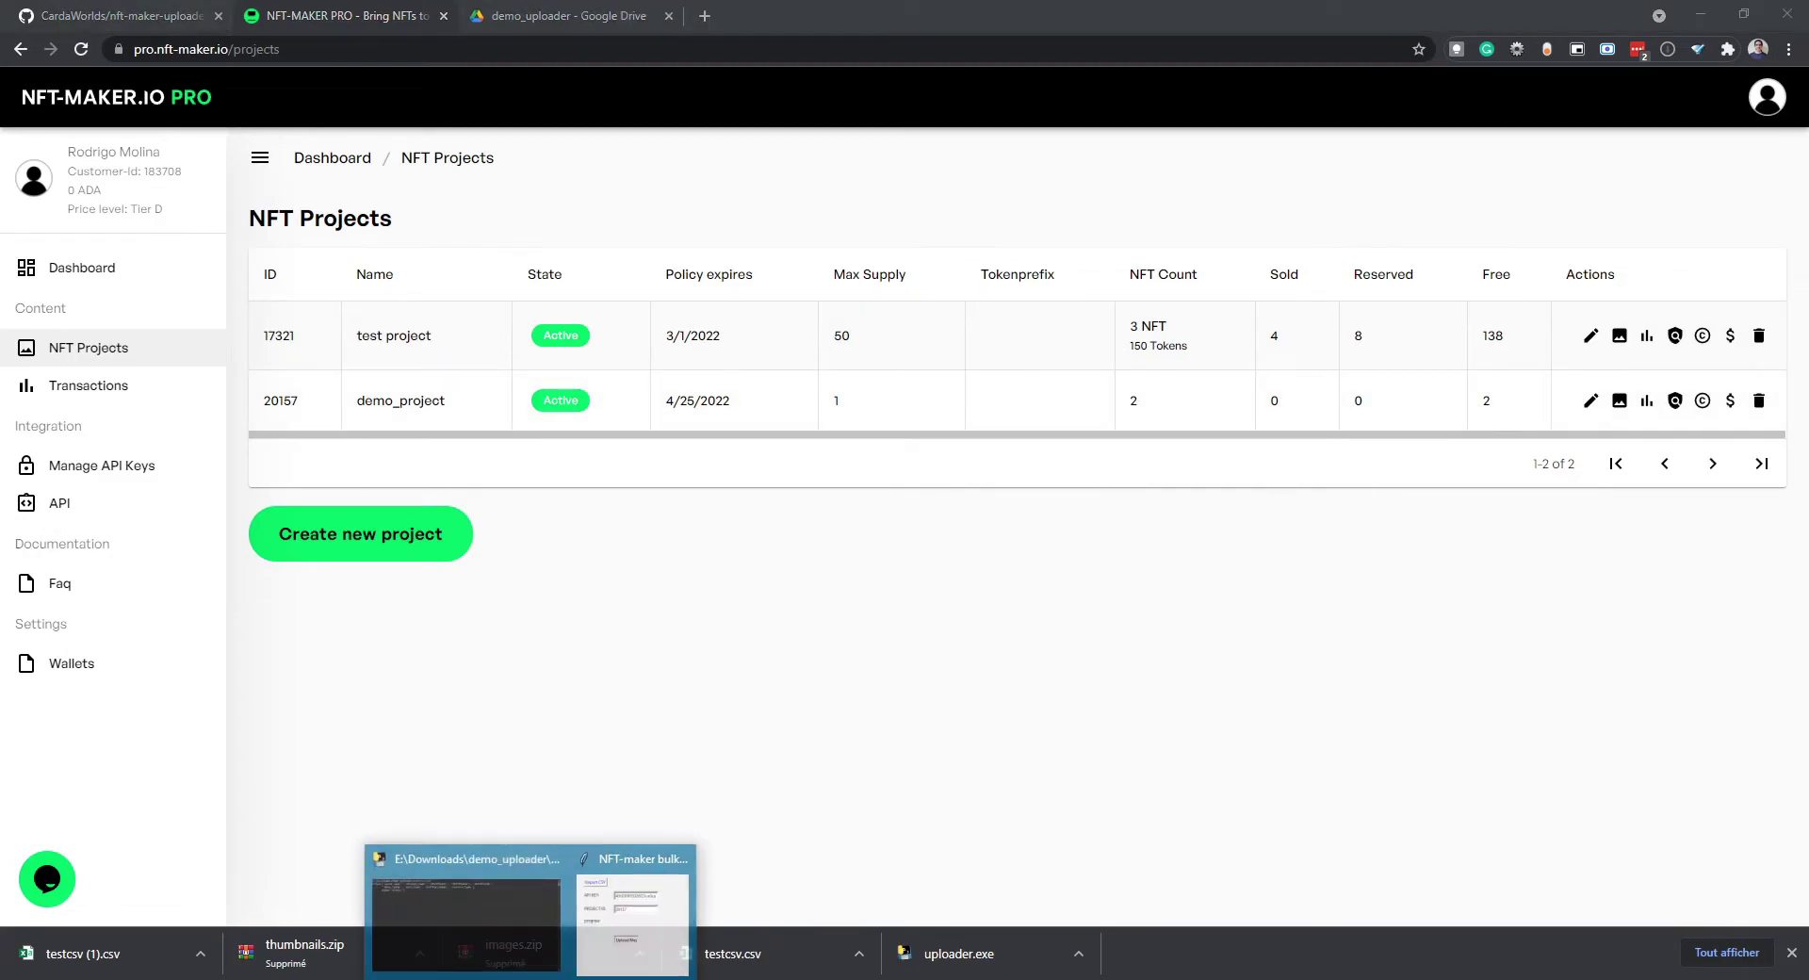
left_click(606, 923)
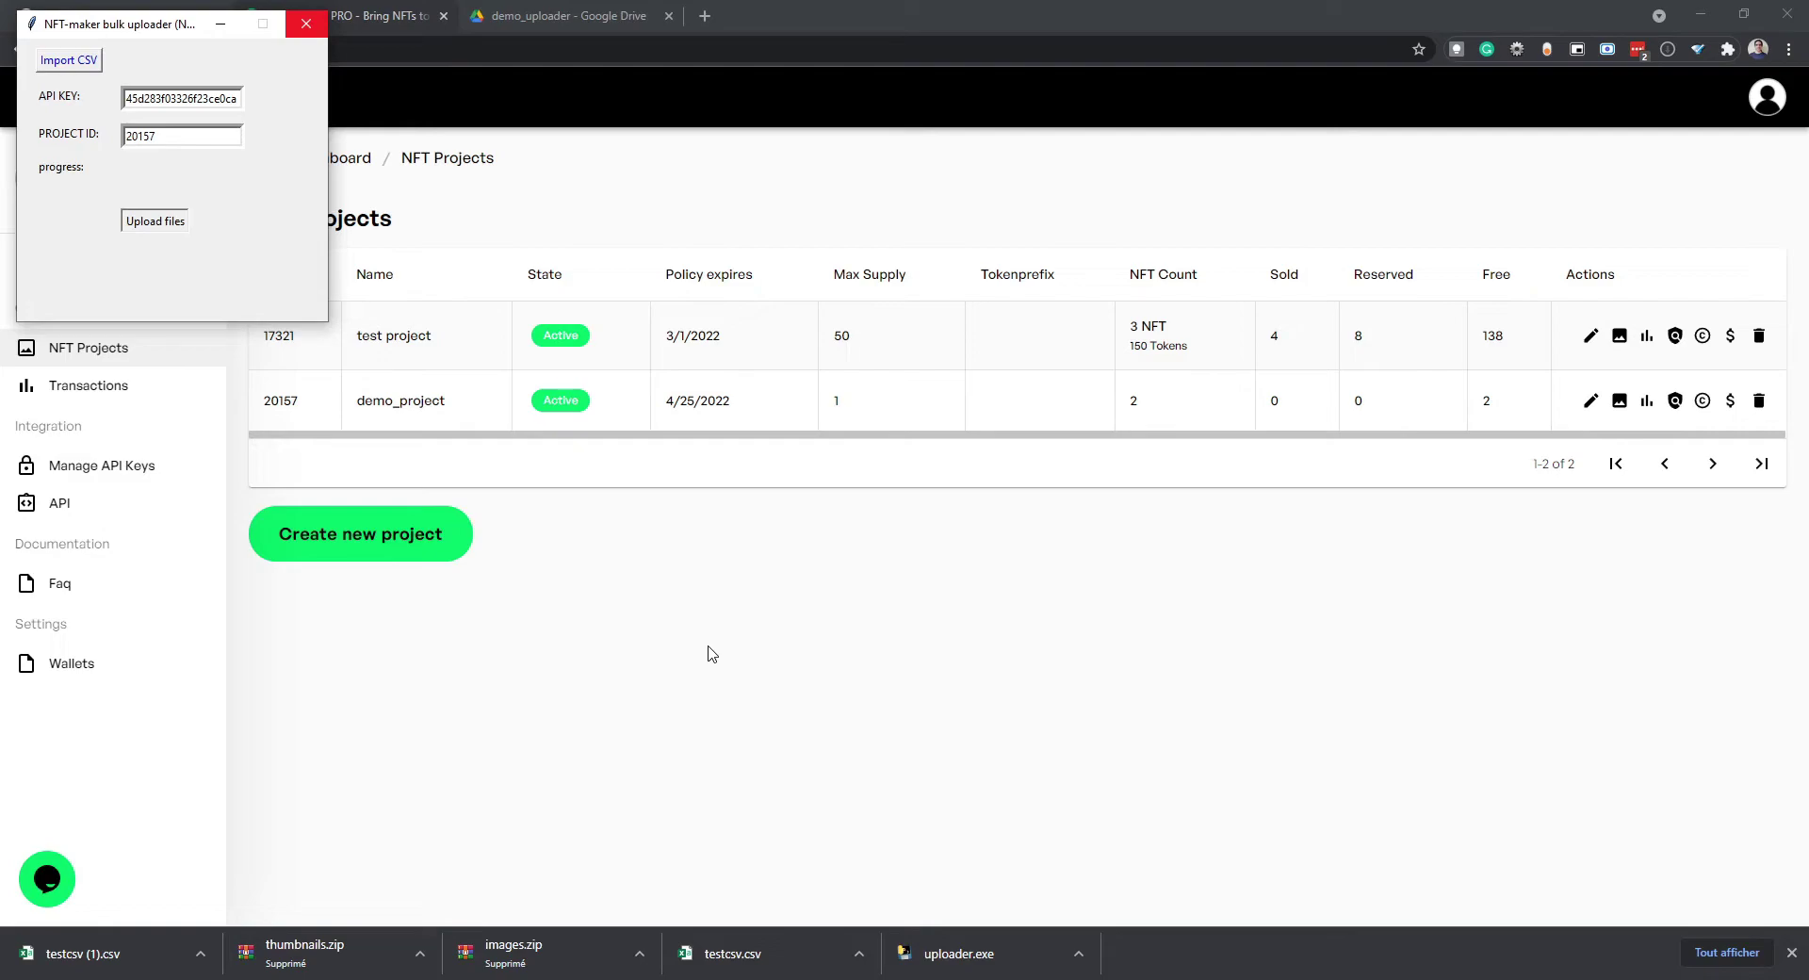
left_click(572, 604)
left_click(85, 50)
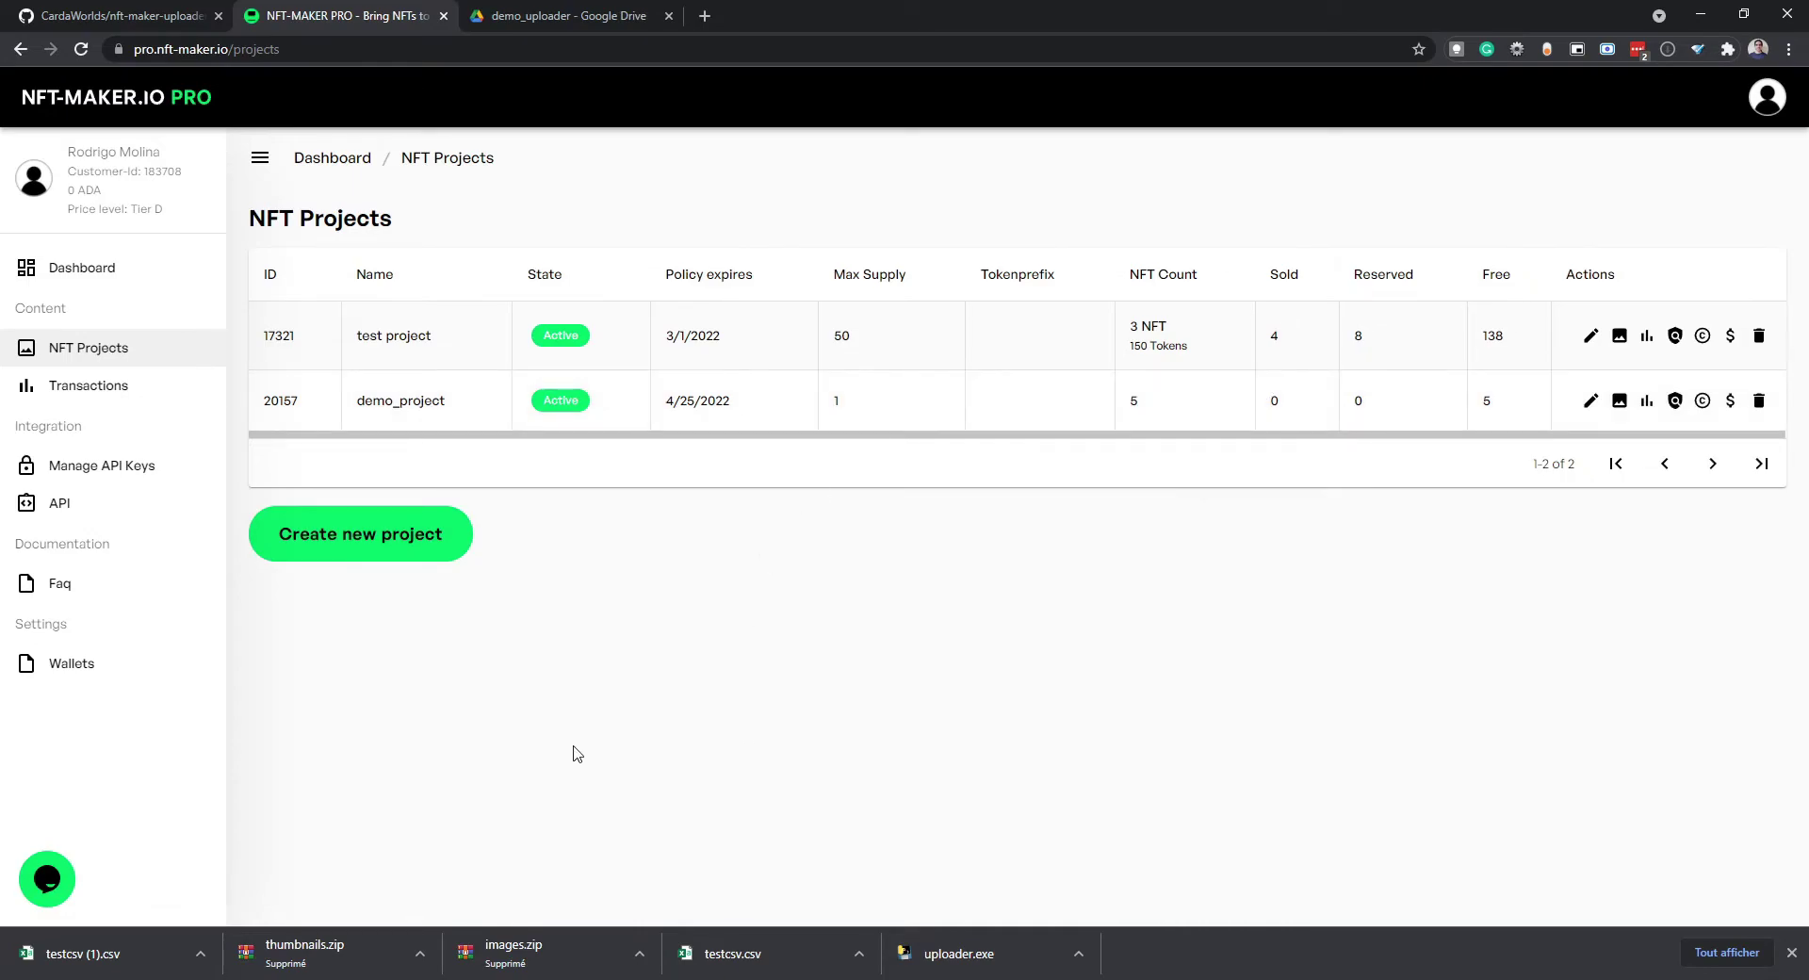
Step: Reload the projects list until demo_project shows 9 NFTs, then bring back the uploader at CardaWorld10
mouse_move(529, 978)
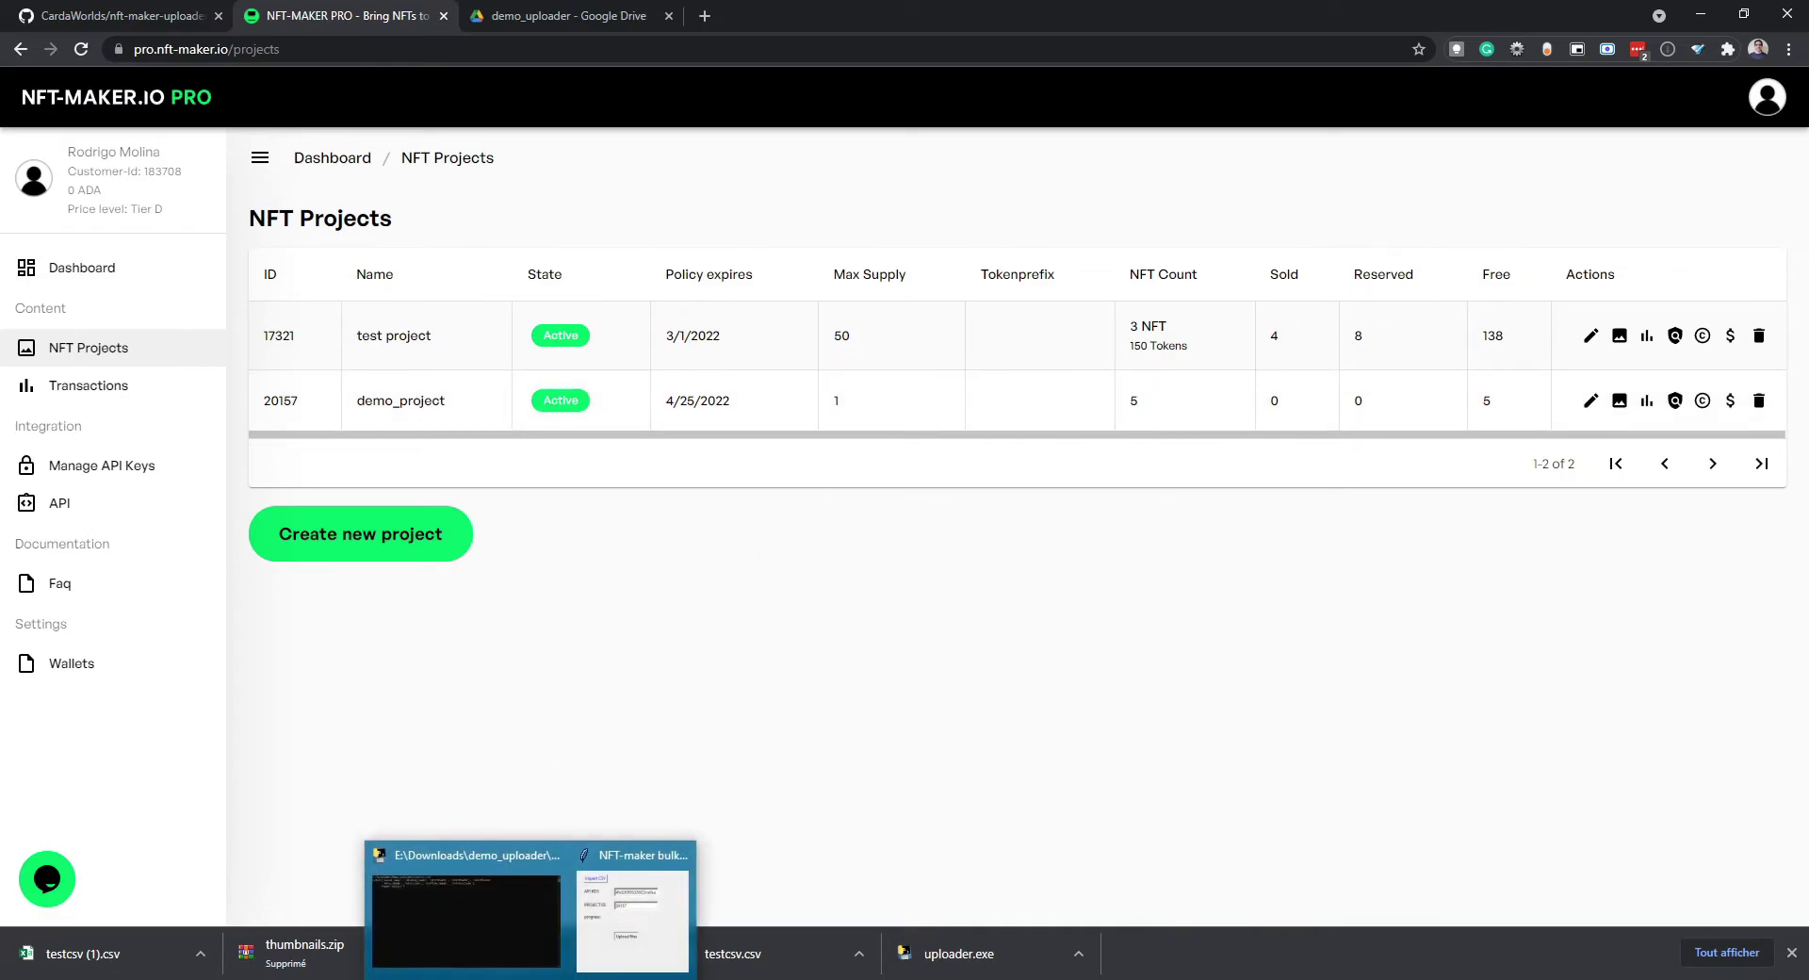
left_click(597, 968)
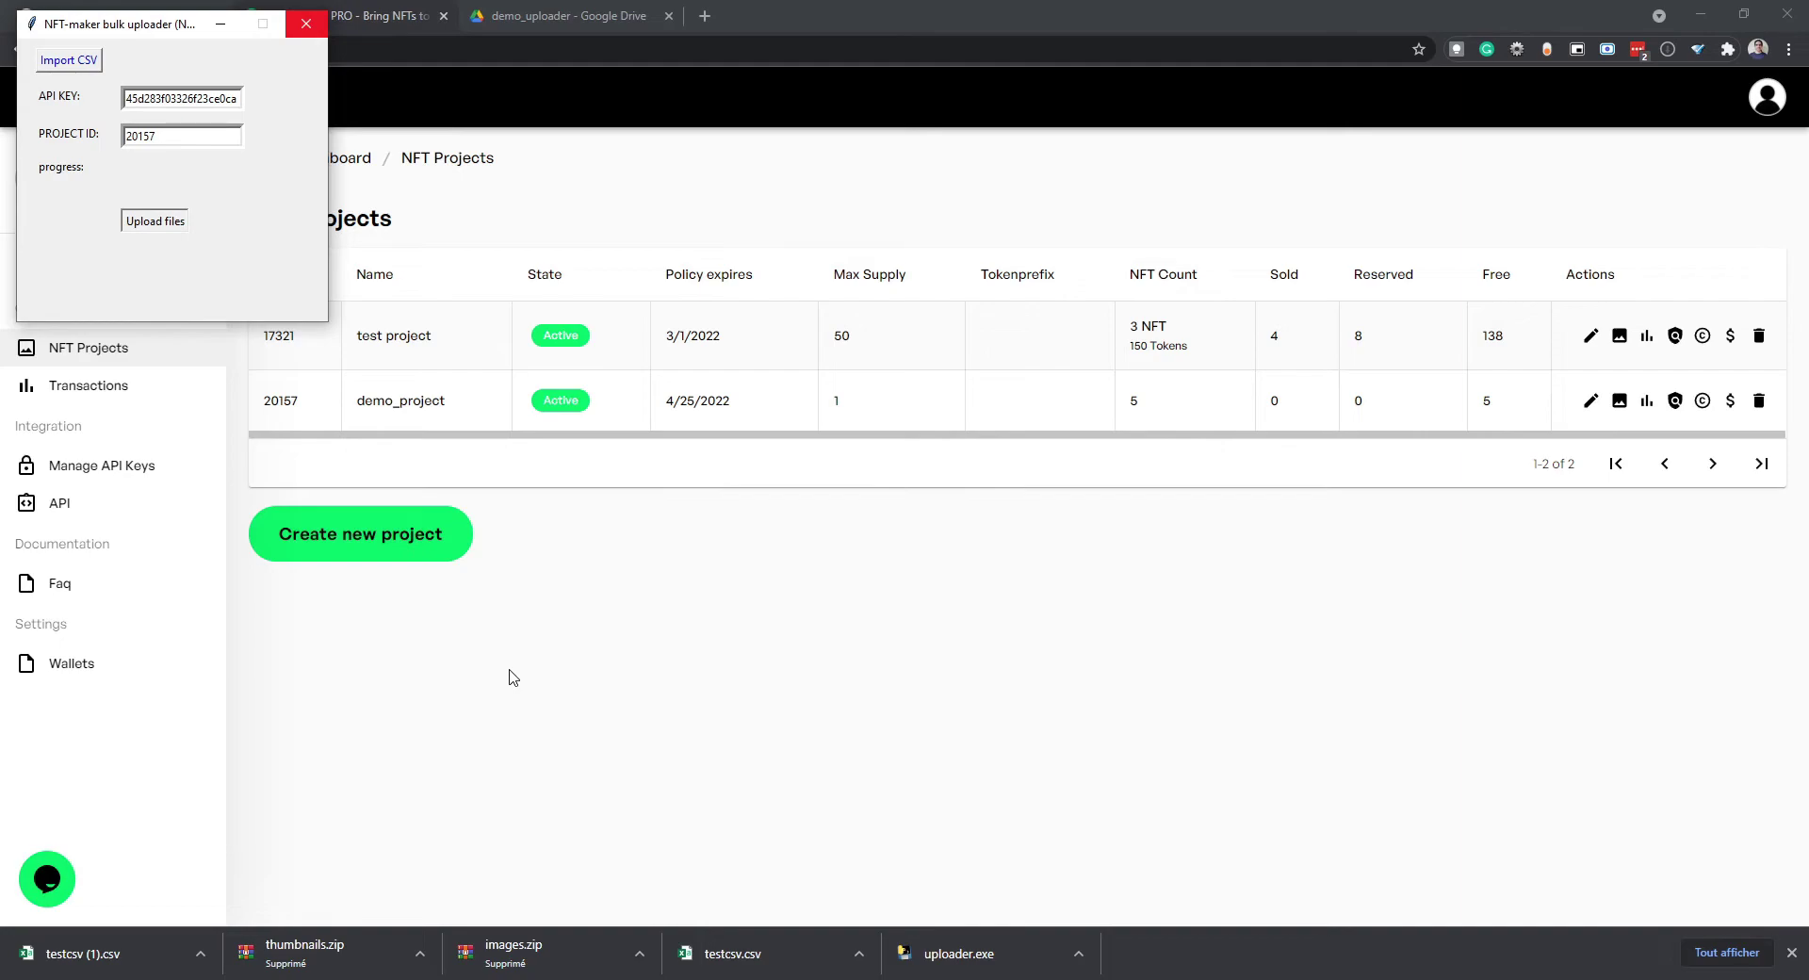
left_click(420, 655)
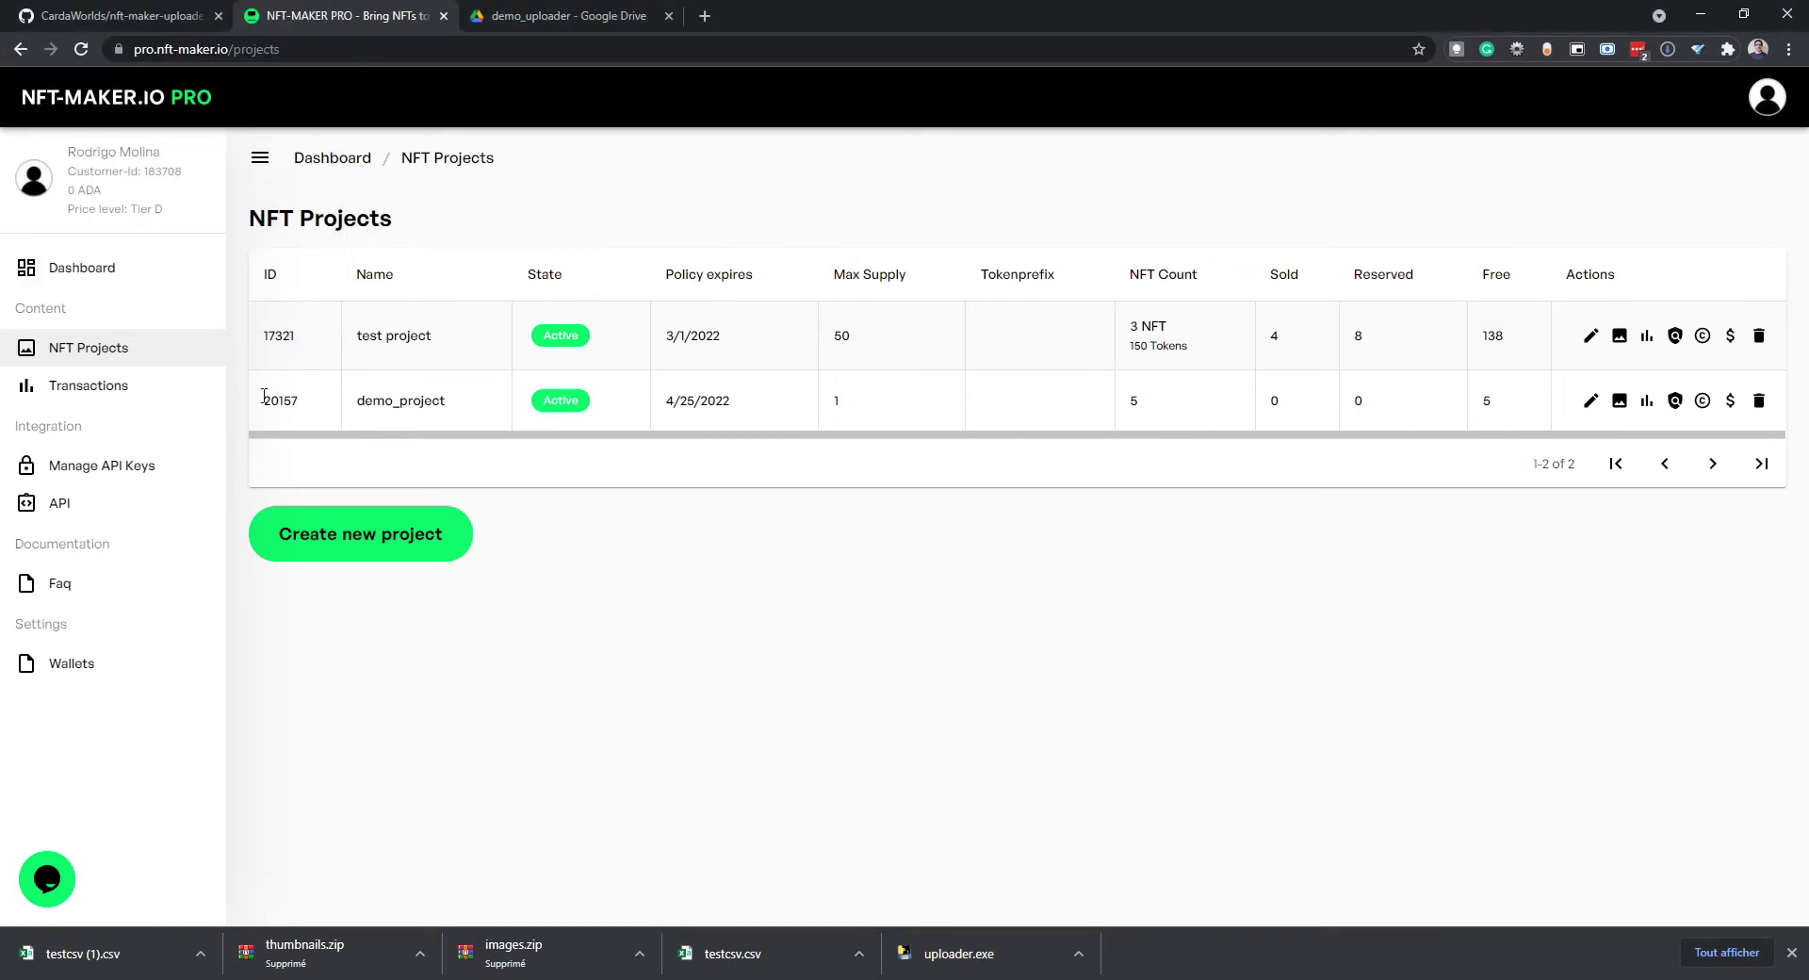
left_click(85, 58)
mouse_move(544, 961)
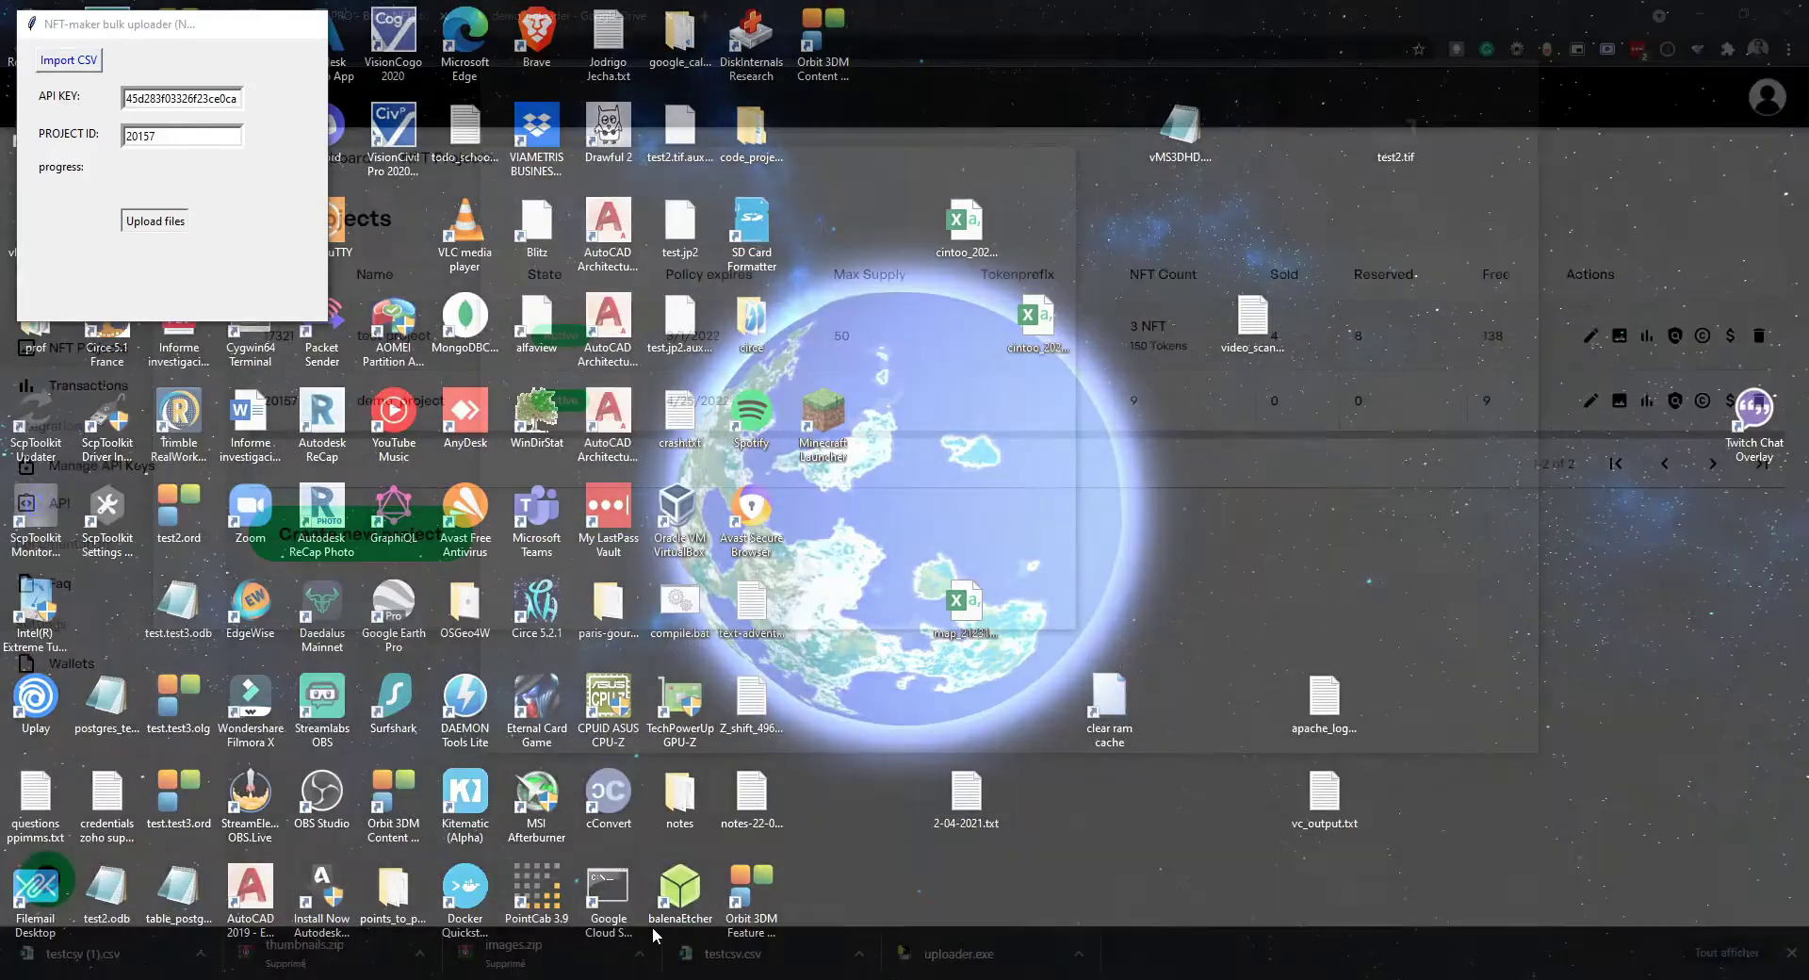
left_click(657, 936)
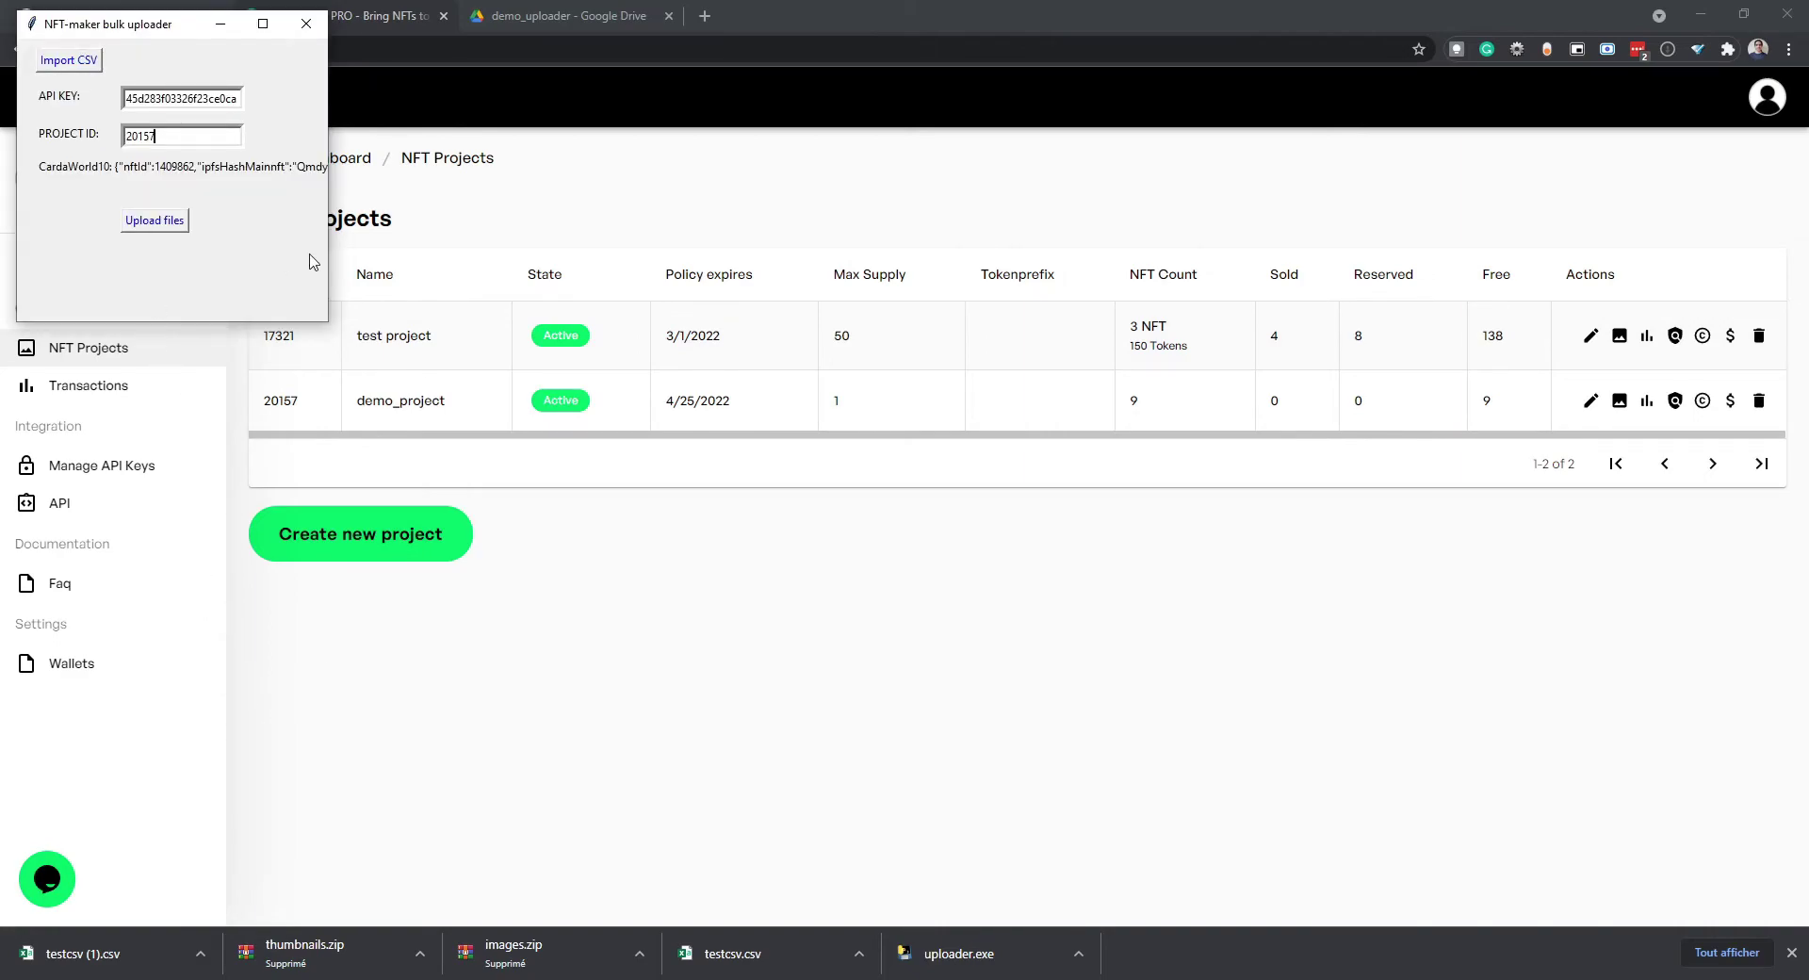
Step: Review the full upload response and responses.txt, listing nftIds and IPFS hashes for CardaWorld1–10, then close it
left_click_drag(327, 253, 929, 253)
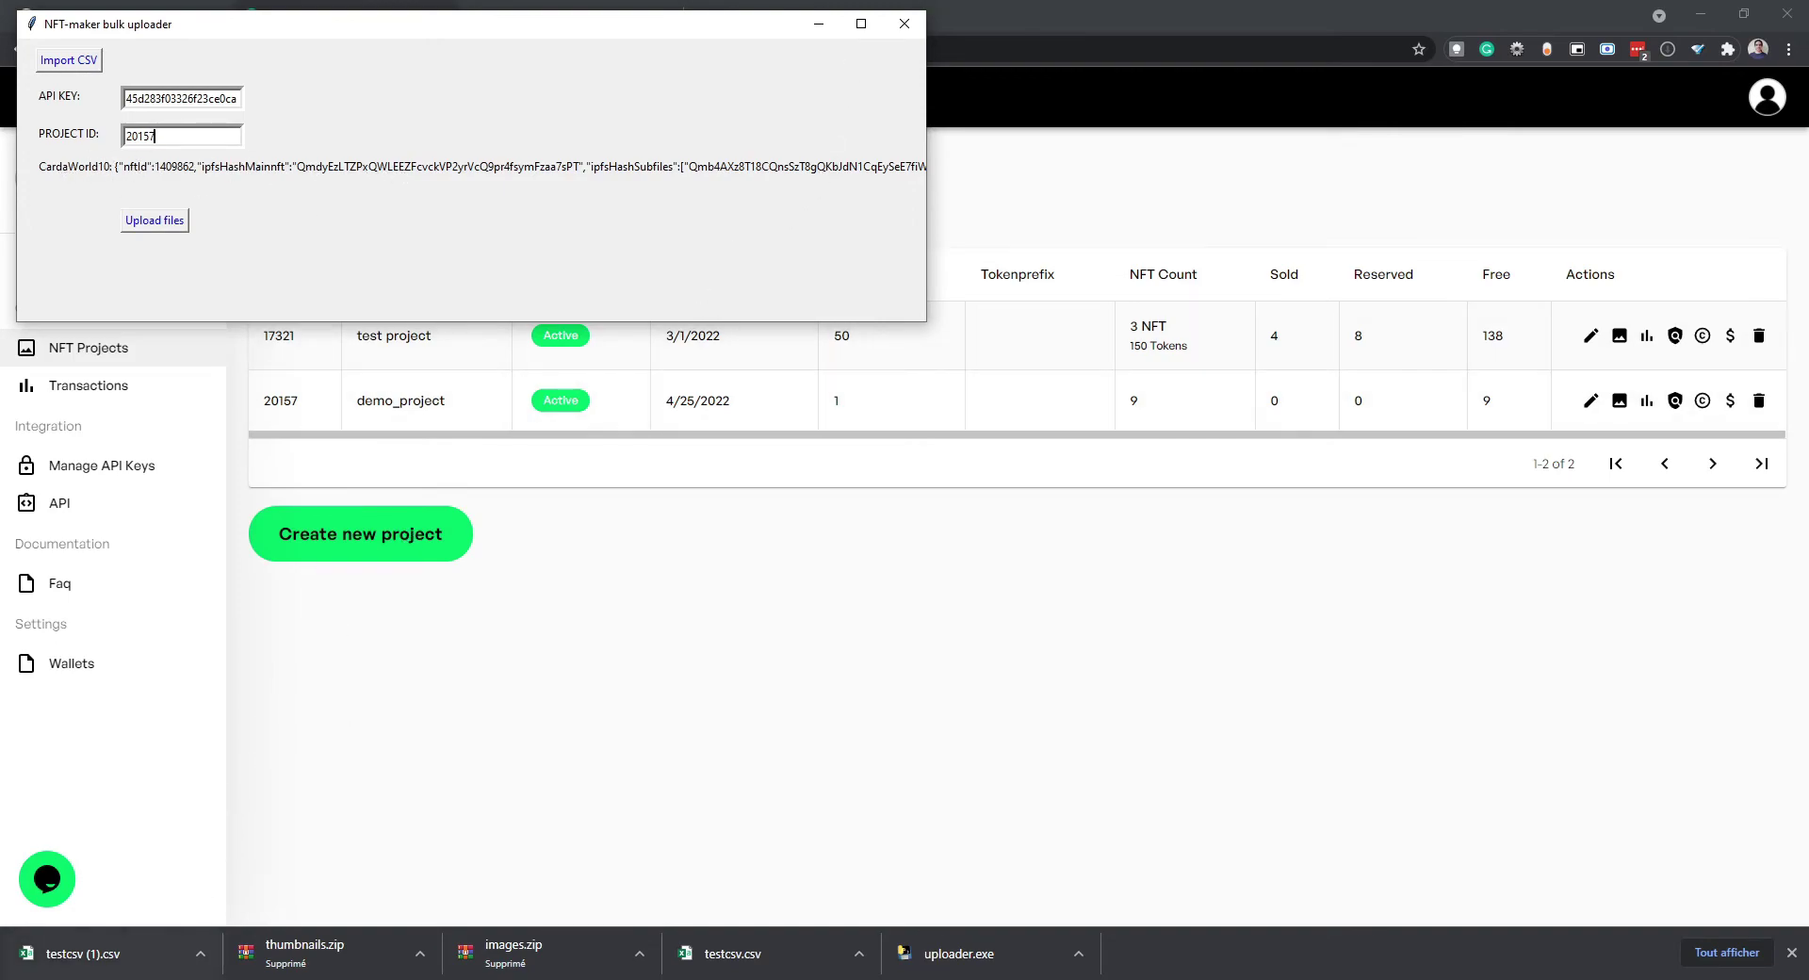
key("alt+Tab")
left_click(692, 434)
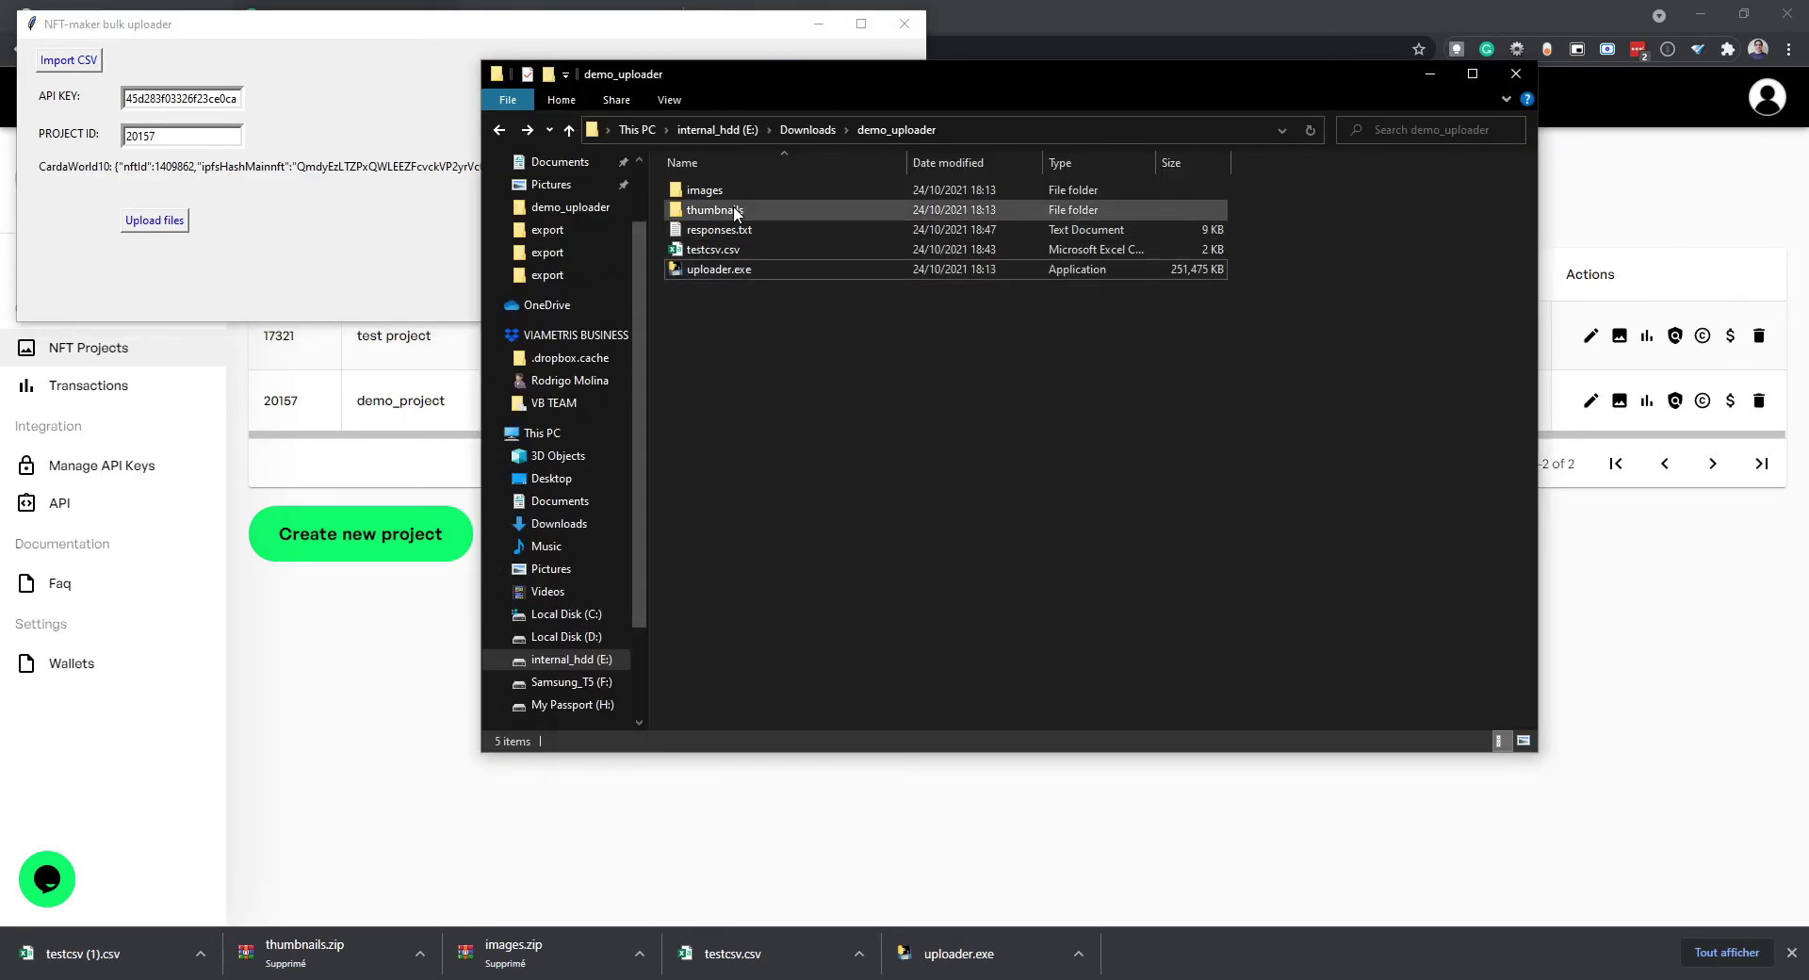
left_click(726, 230)
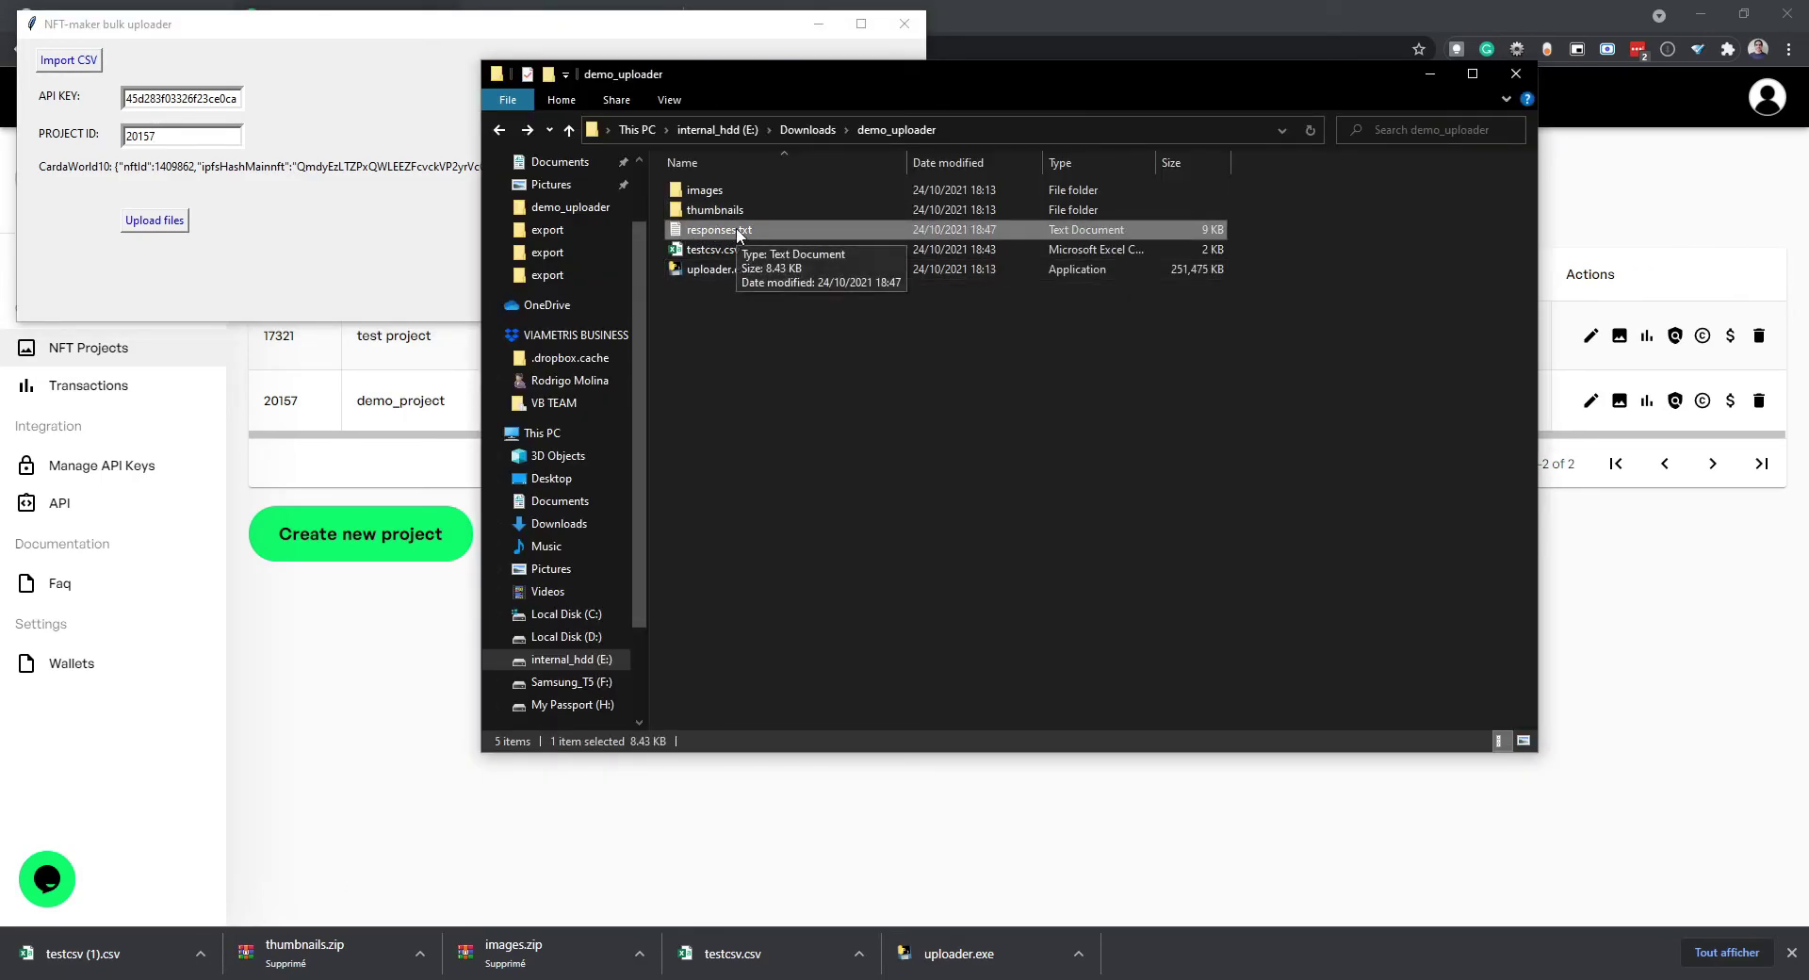
double_click(743, 232)
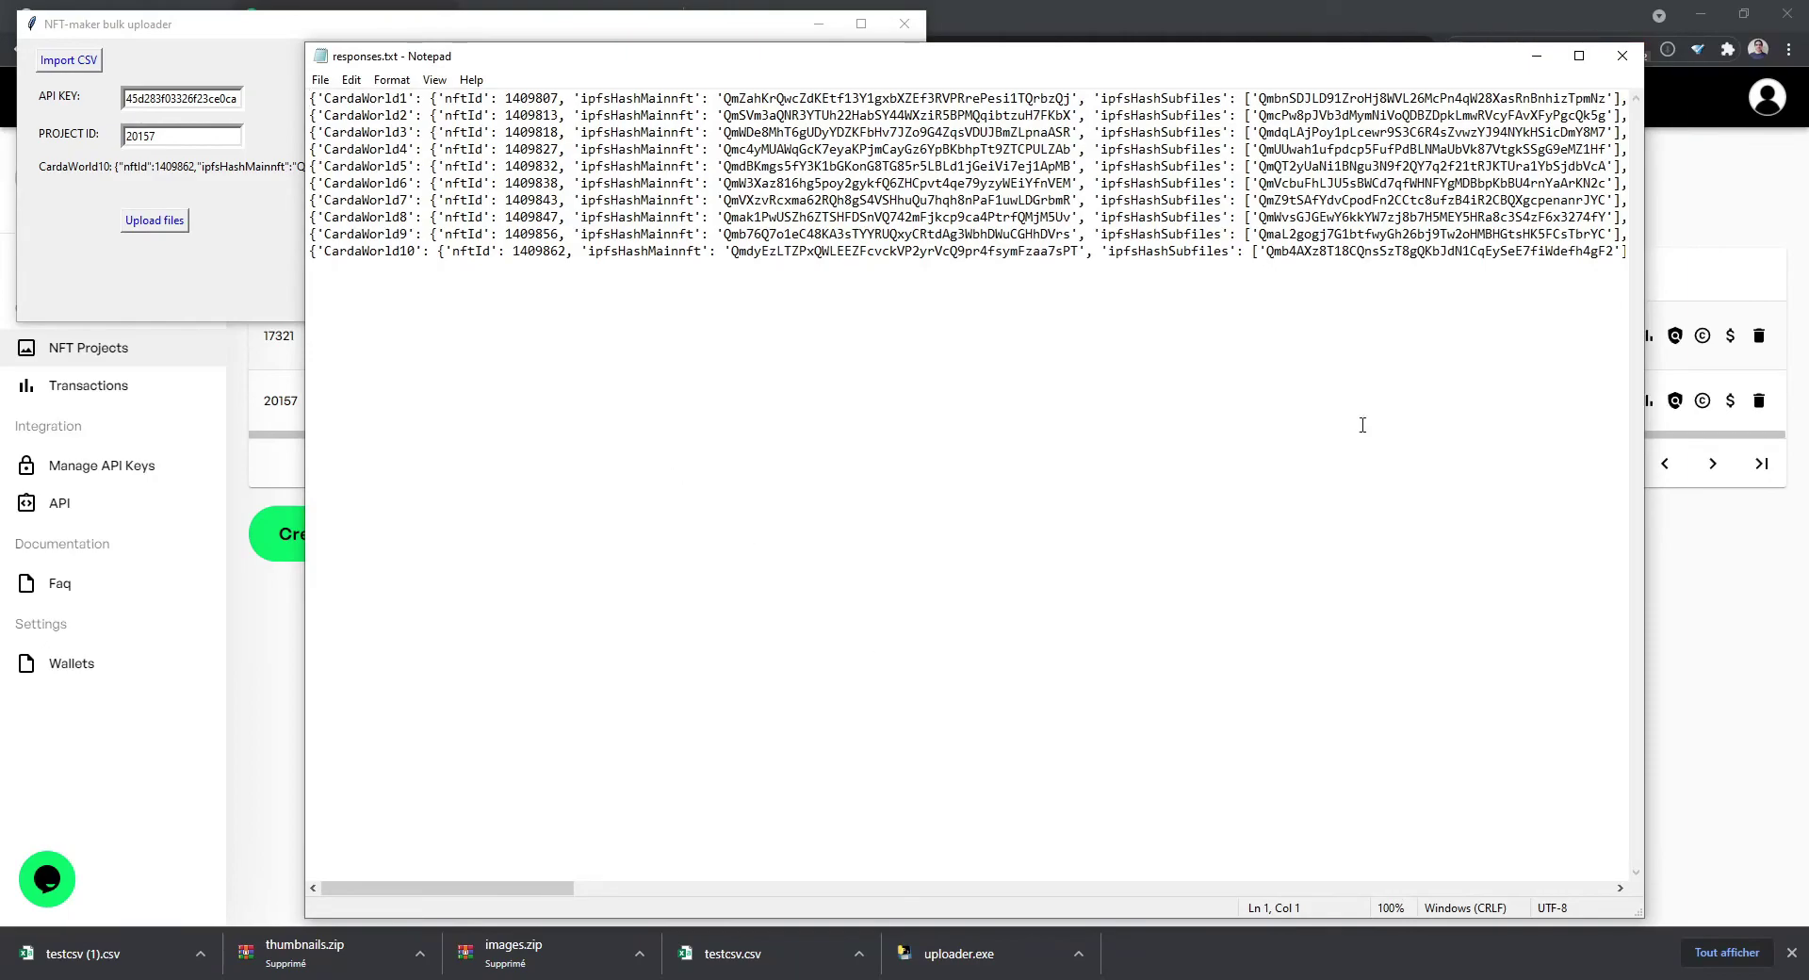
left_click_drag(305, 367, 5, 366)
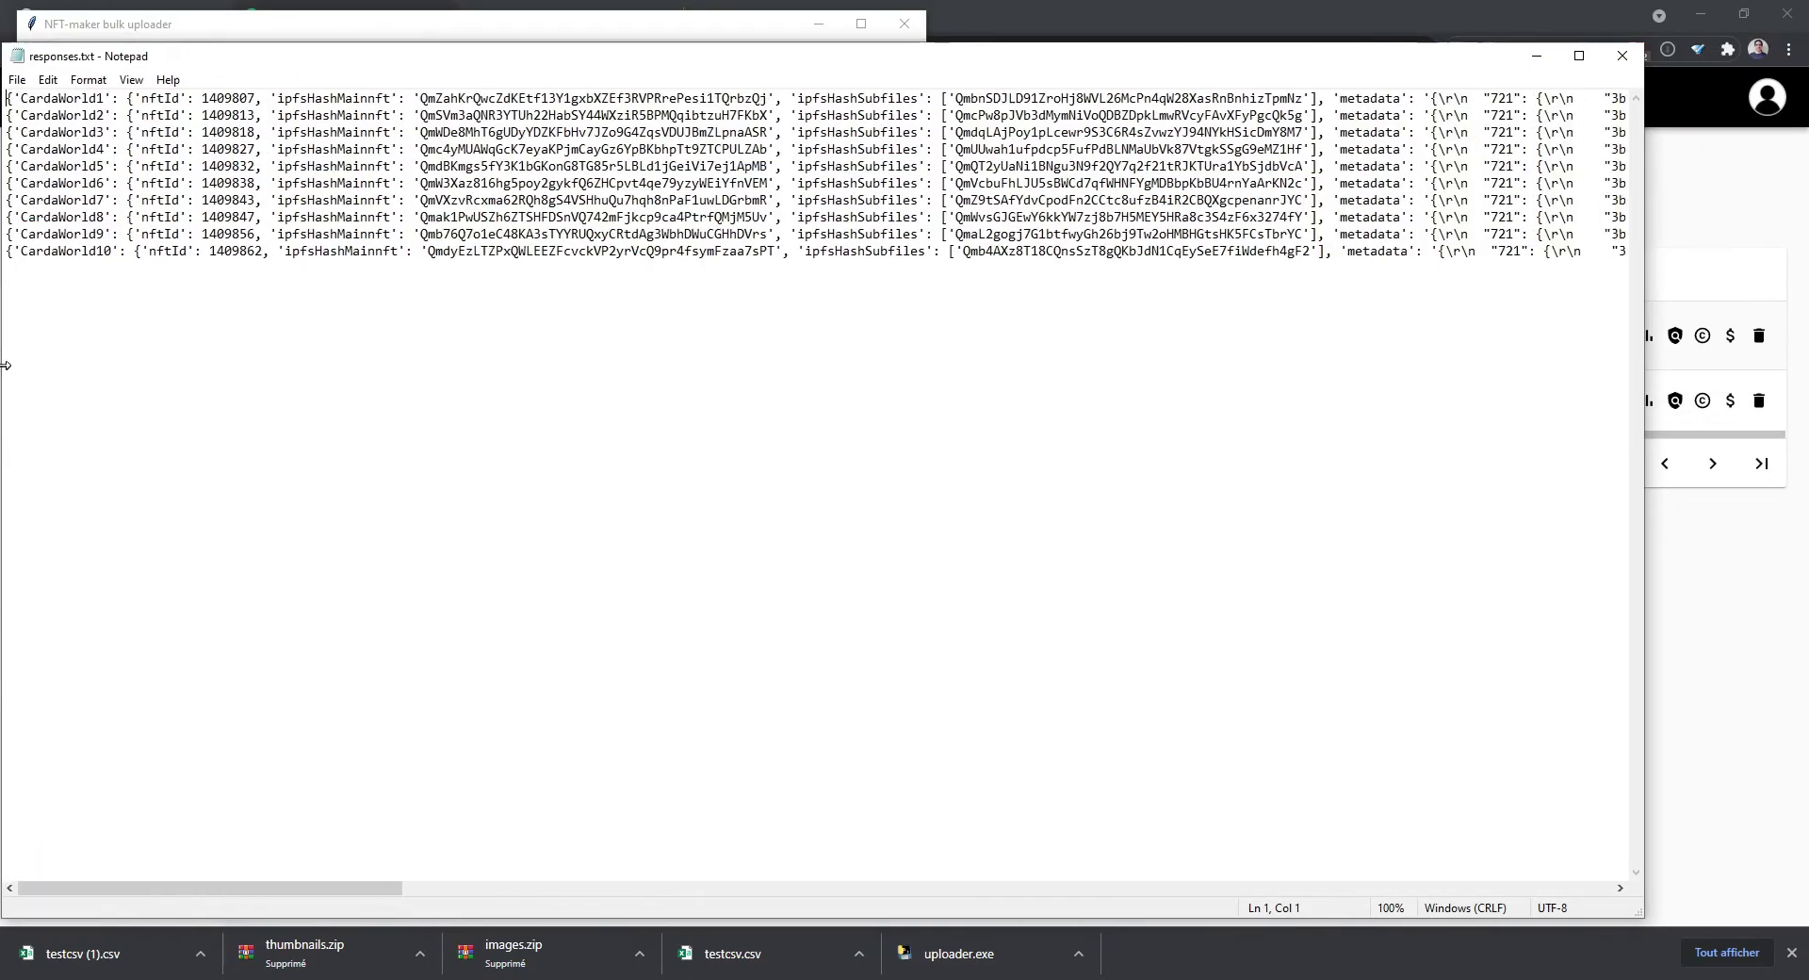
left_click(1622, 57)
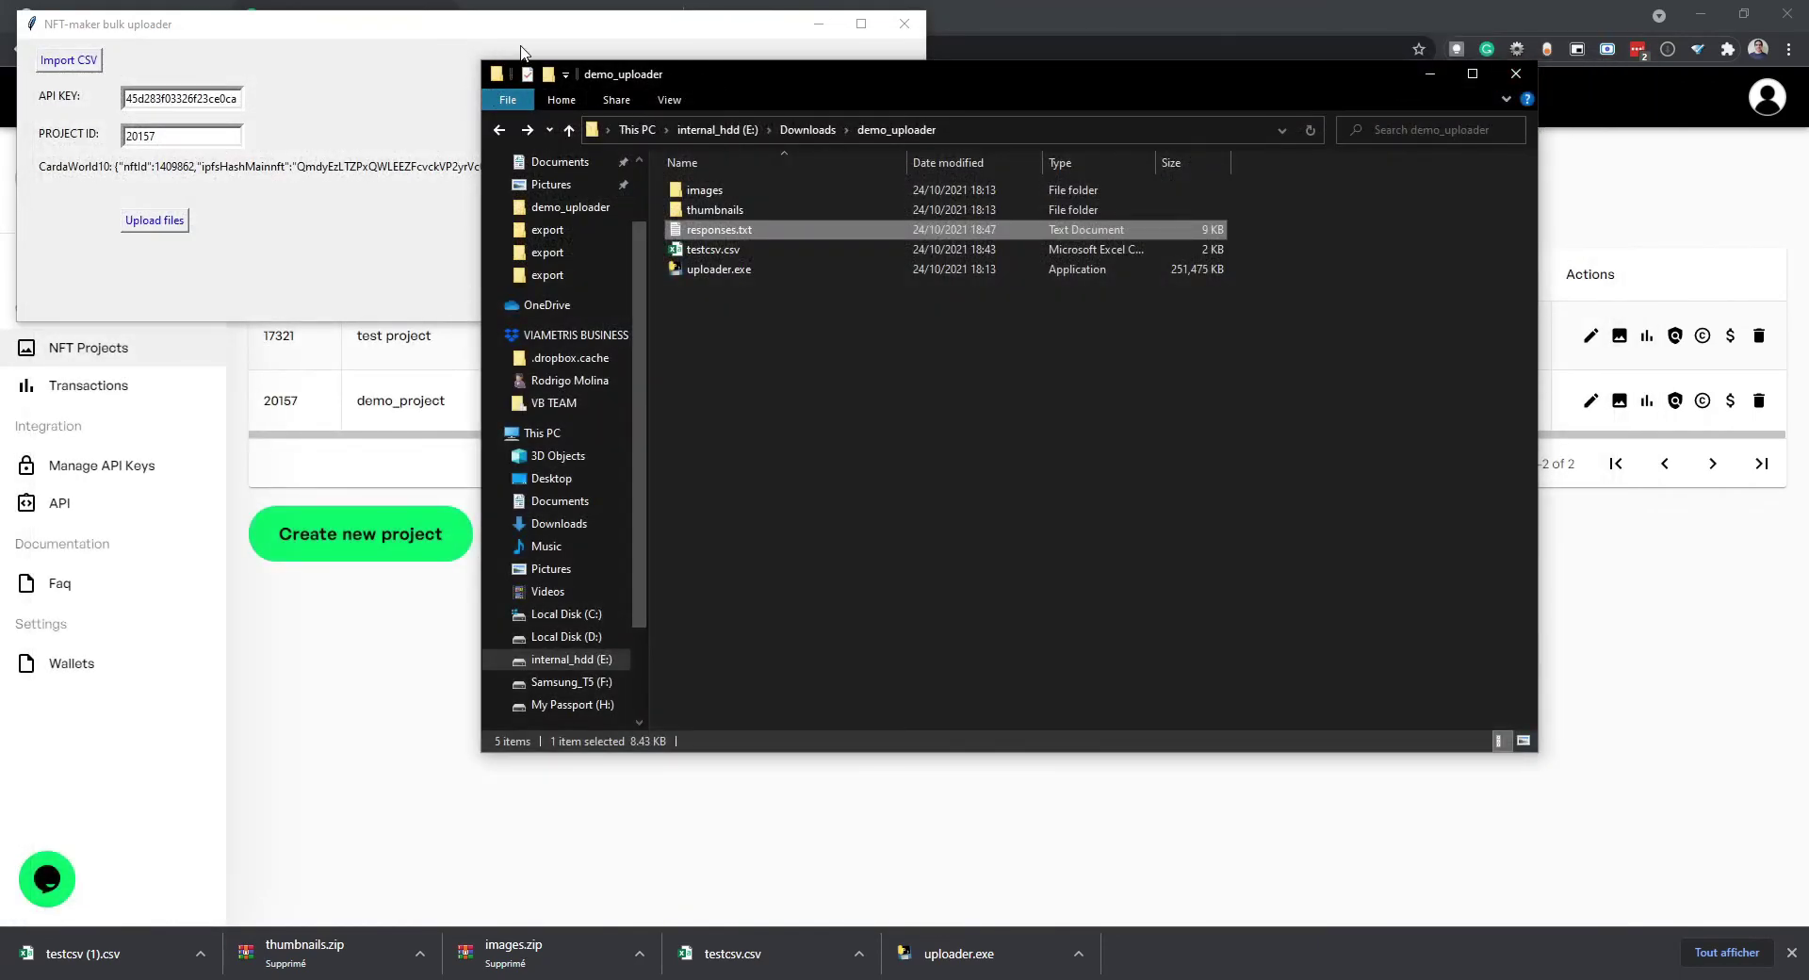
Step: Close the uploader and Explorer, then open demo_project's list of ten CardaWorld NFTs
left_click(905, 24)
left_click(1515, 74)
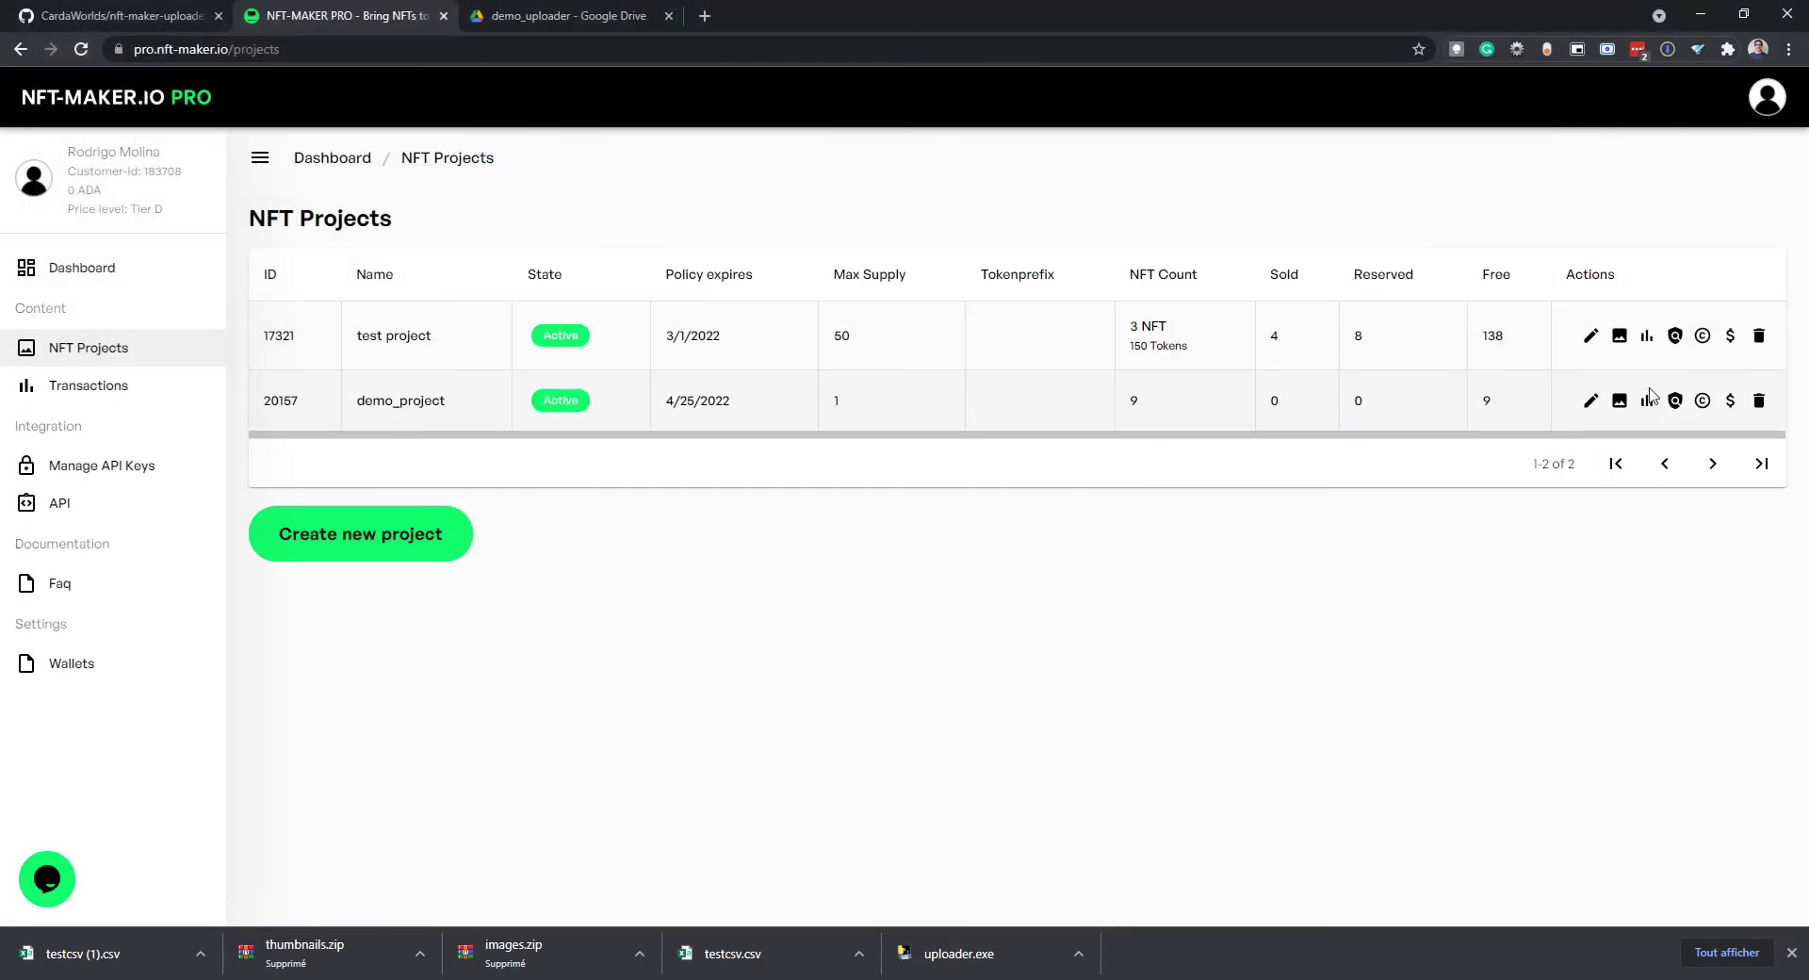
left_click(1619, 400)
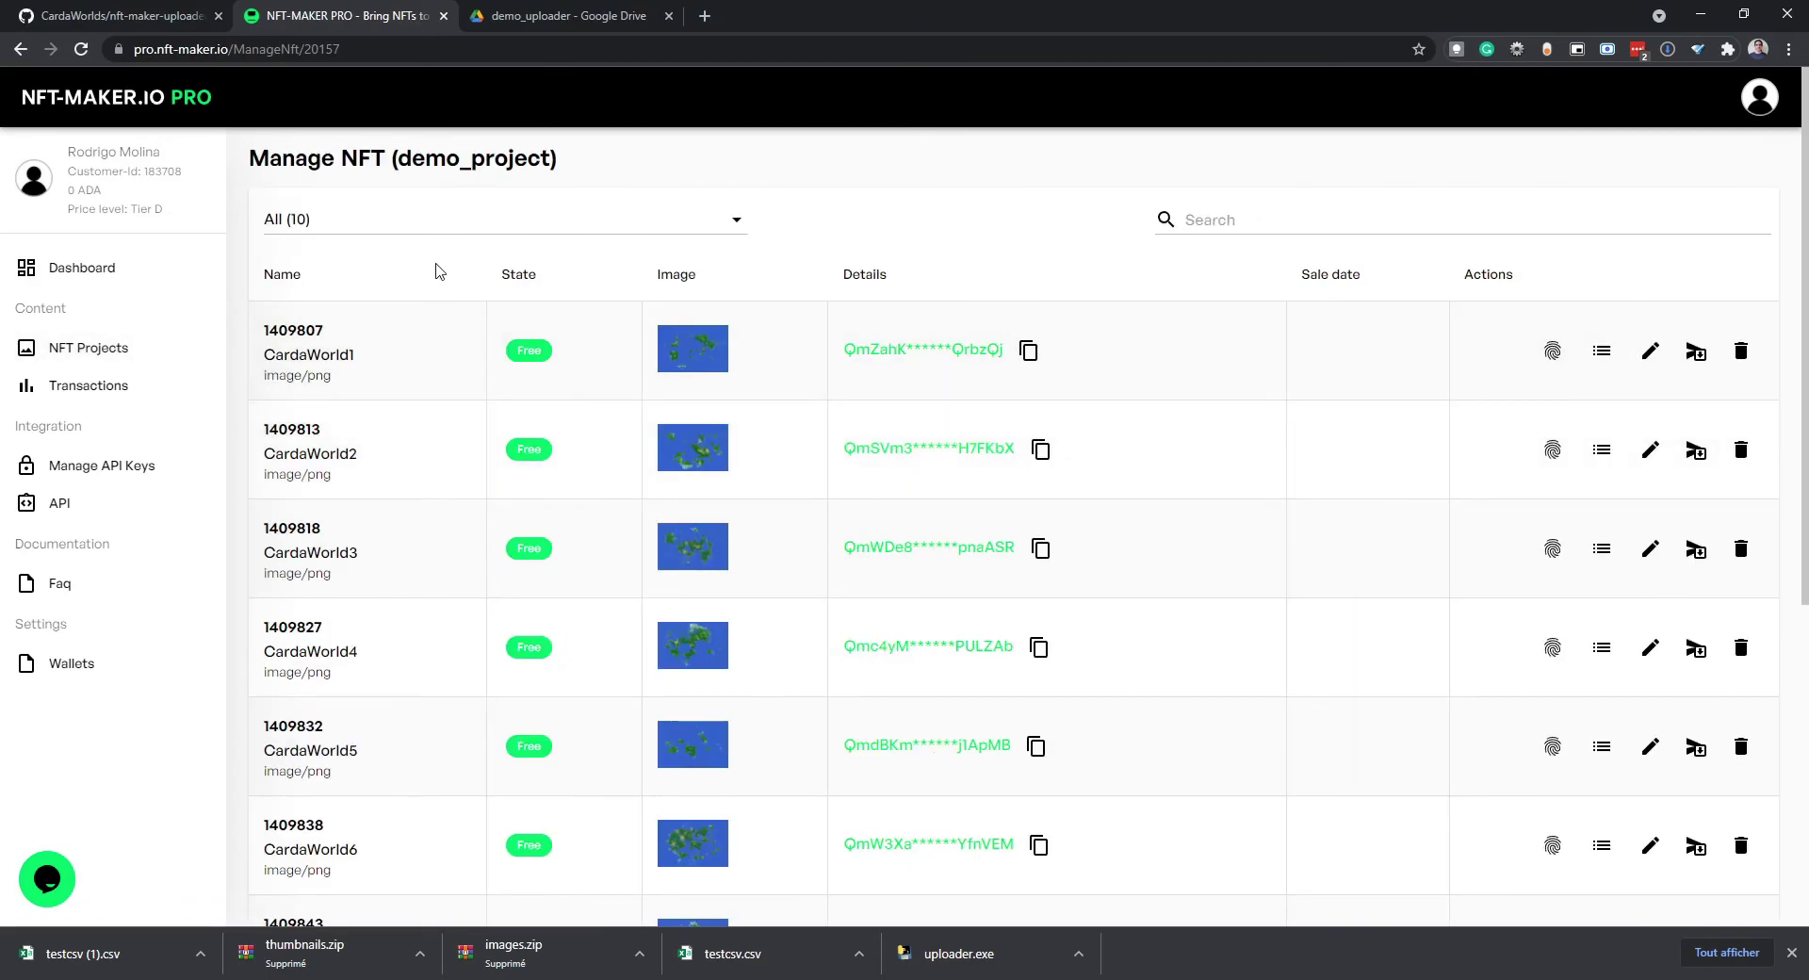
scroll(429, 272, "down", 6)
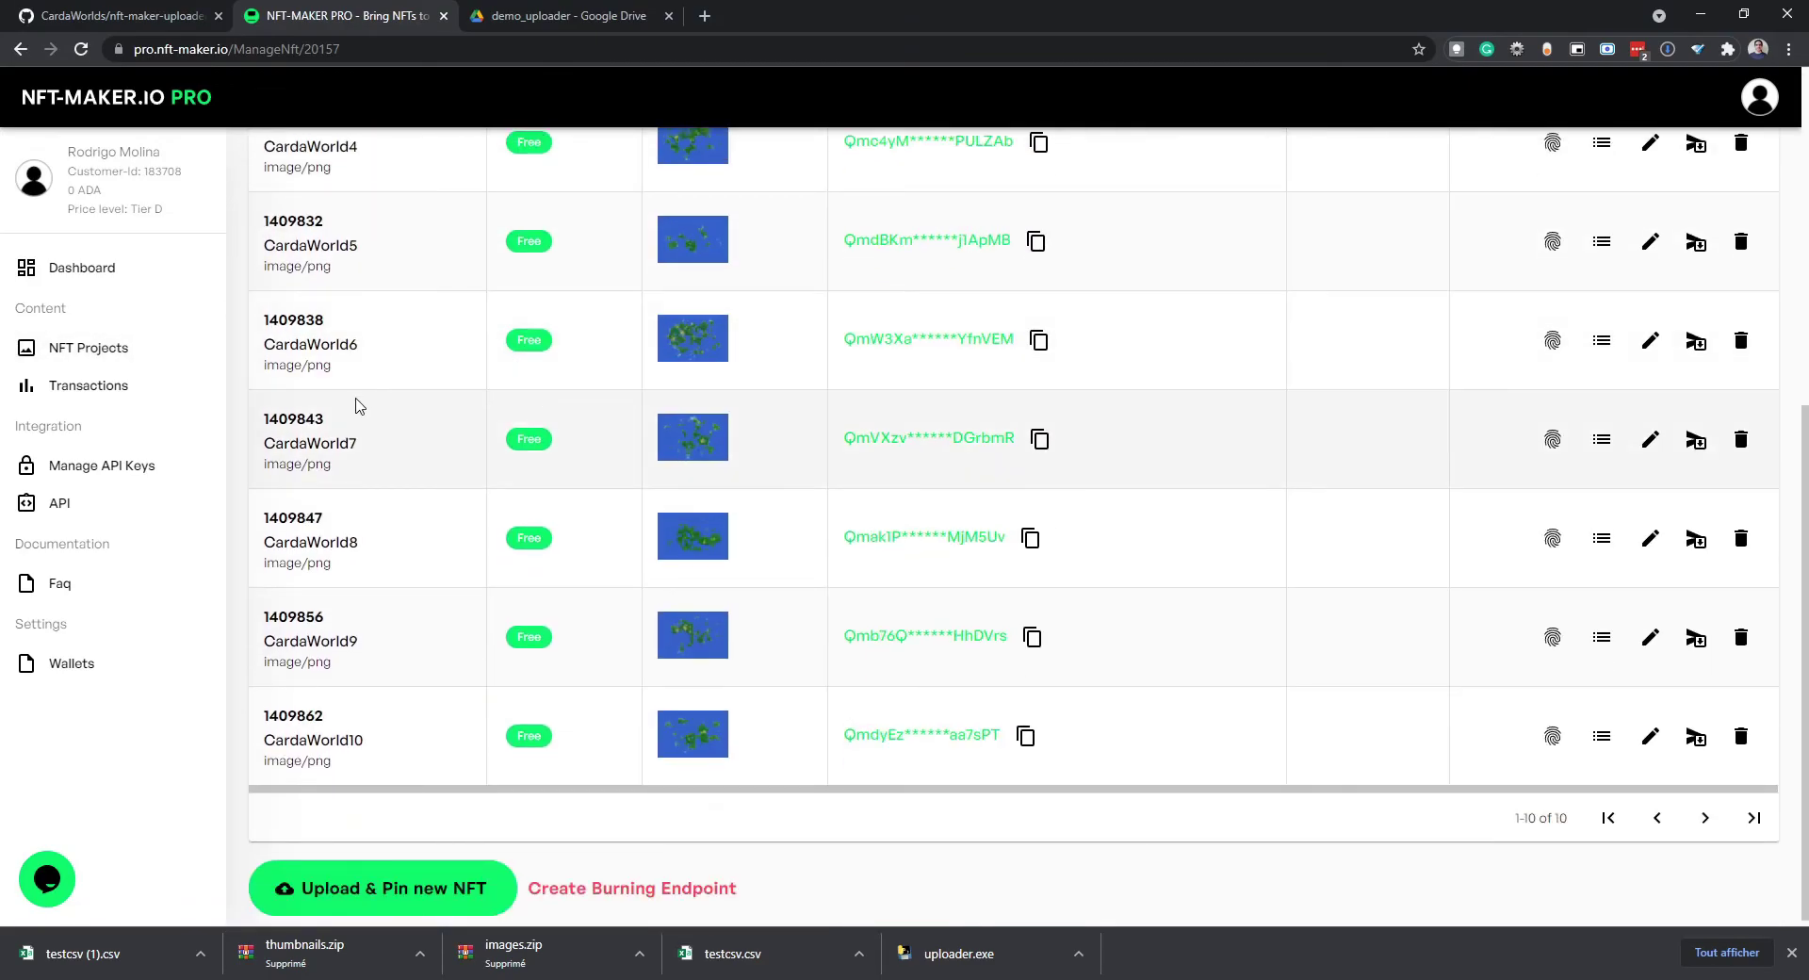
scroll(606, 533, "up", 6)
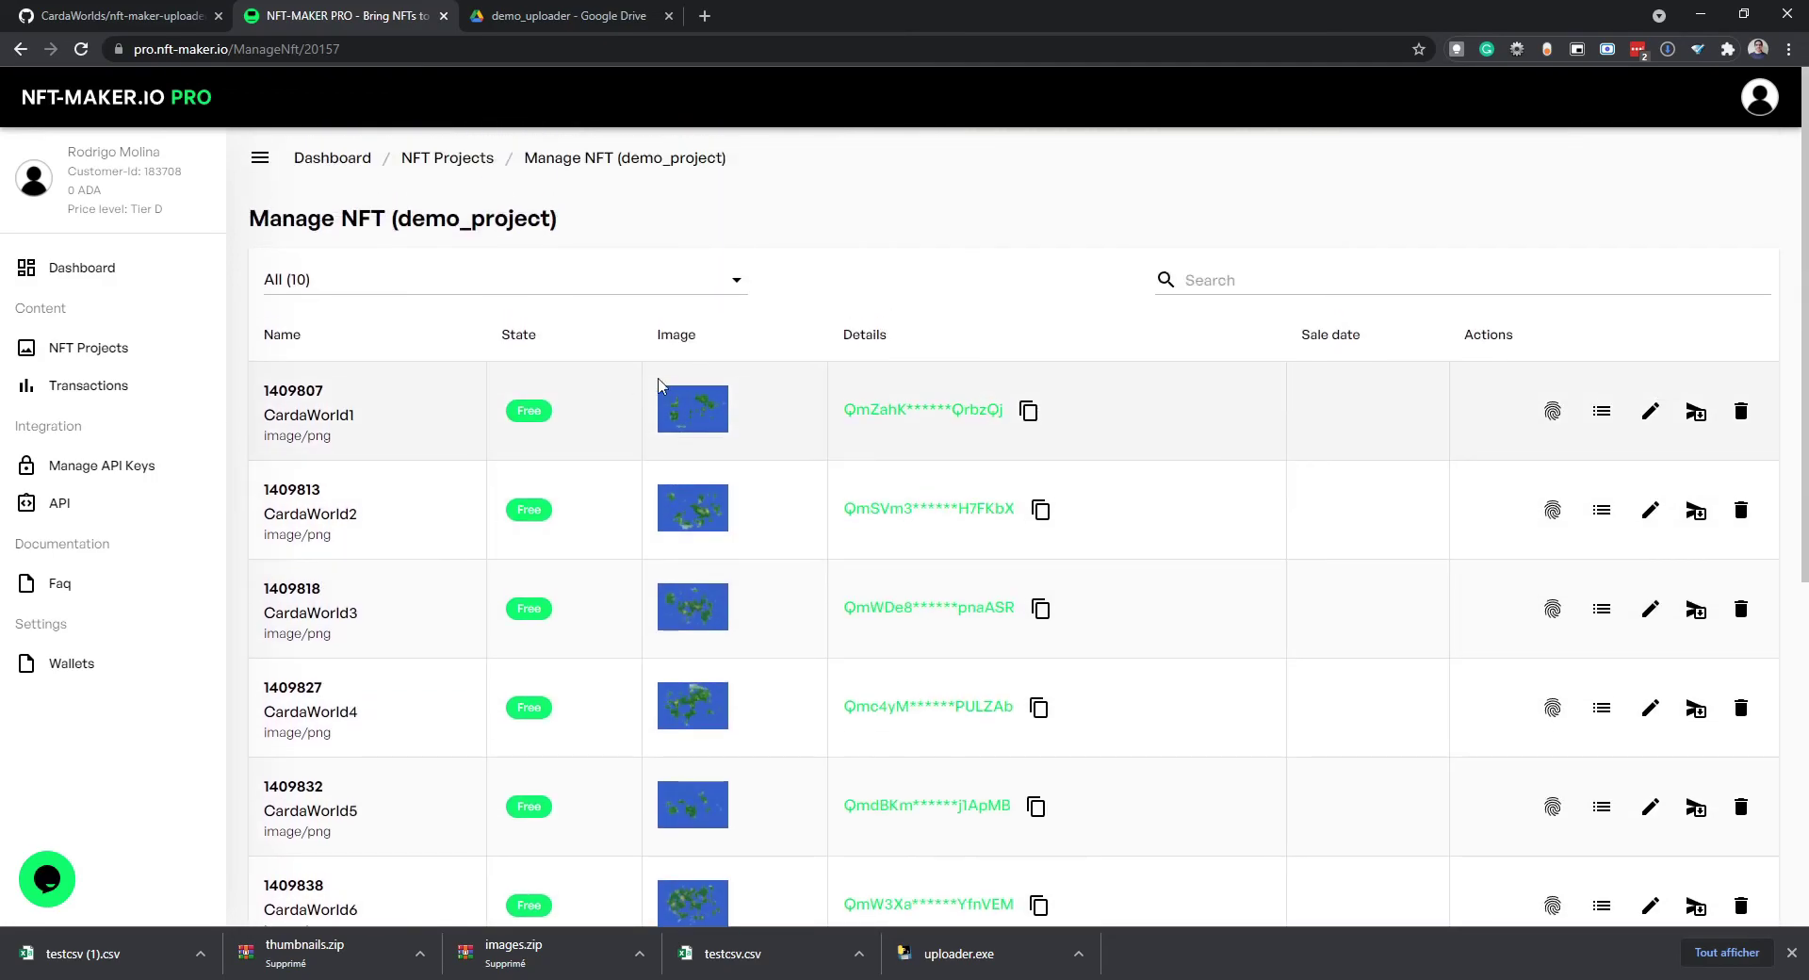
Step: Show CardaWorld1's metadata and copy it to the clipboard
left_click(1550, 419)
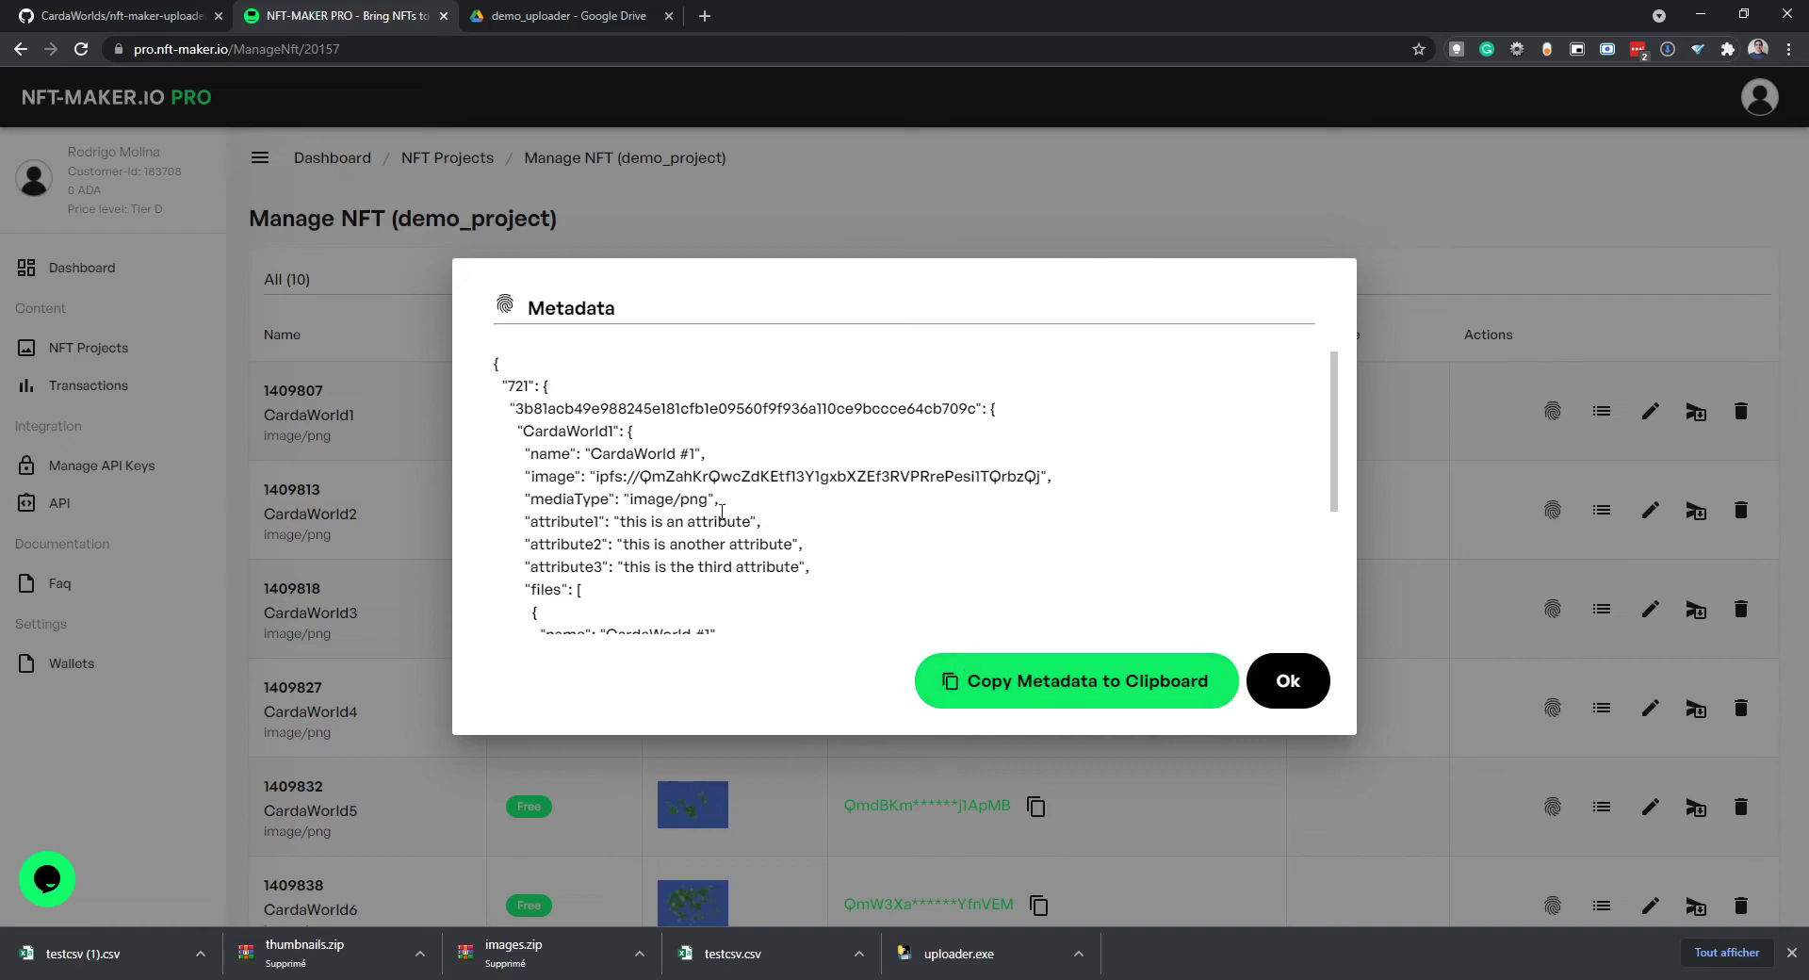
scroll(692, 490, "down", 1)
scroll(659, 471, "down", 3)
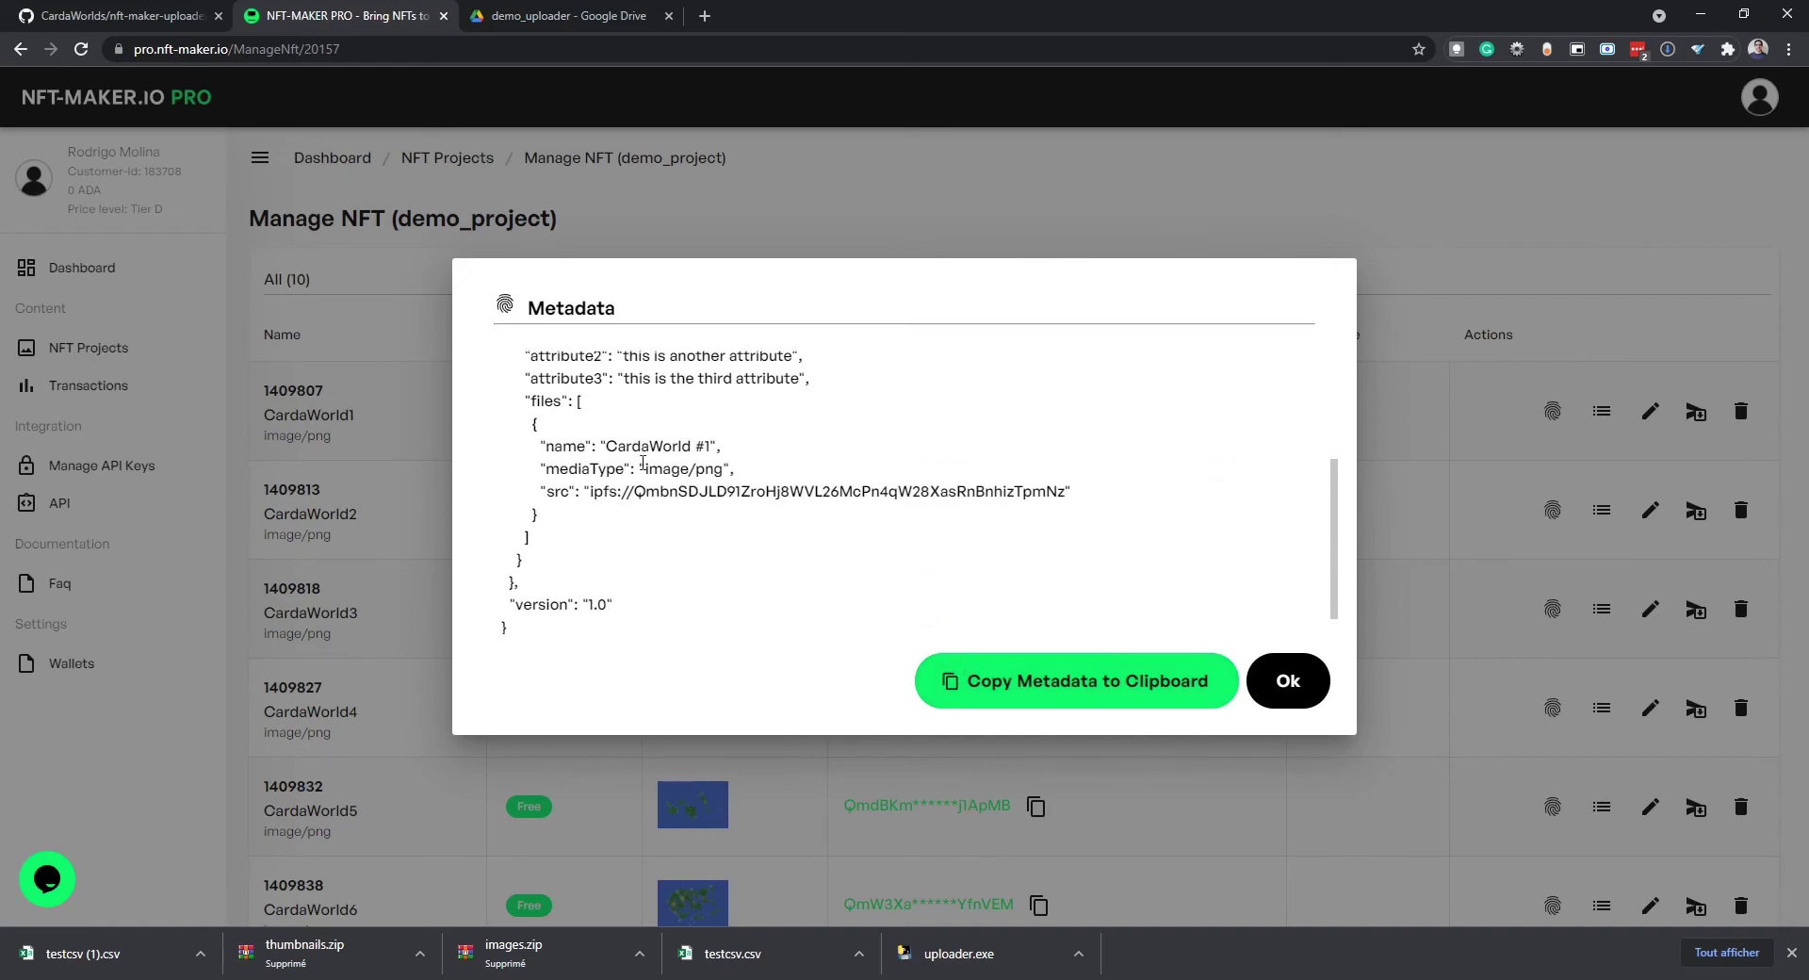
scroll(717, 547, "up", 6)
left_click(1007, 671)
Step: In a new tab, paste the metadata at pool.pm/test/metadata to preview CardaWorld #1
left_click(704, 16)
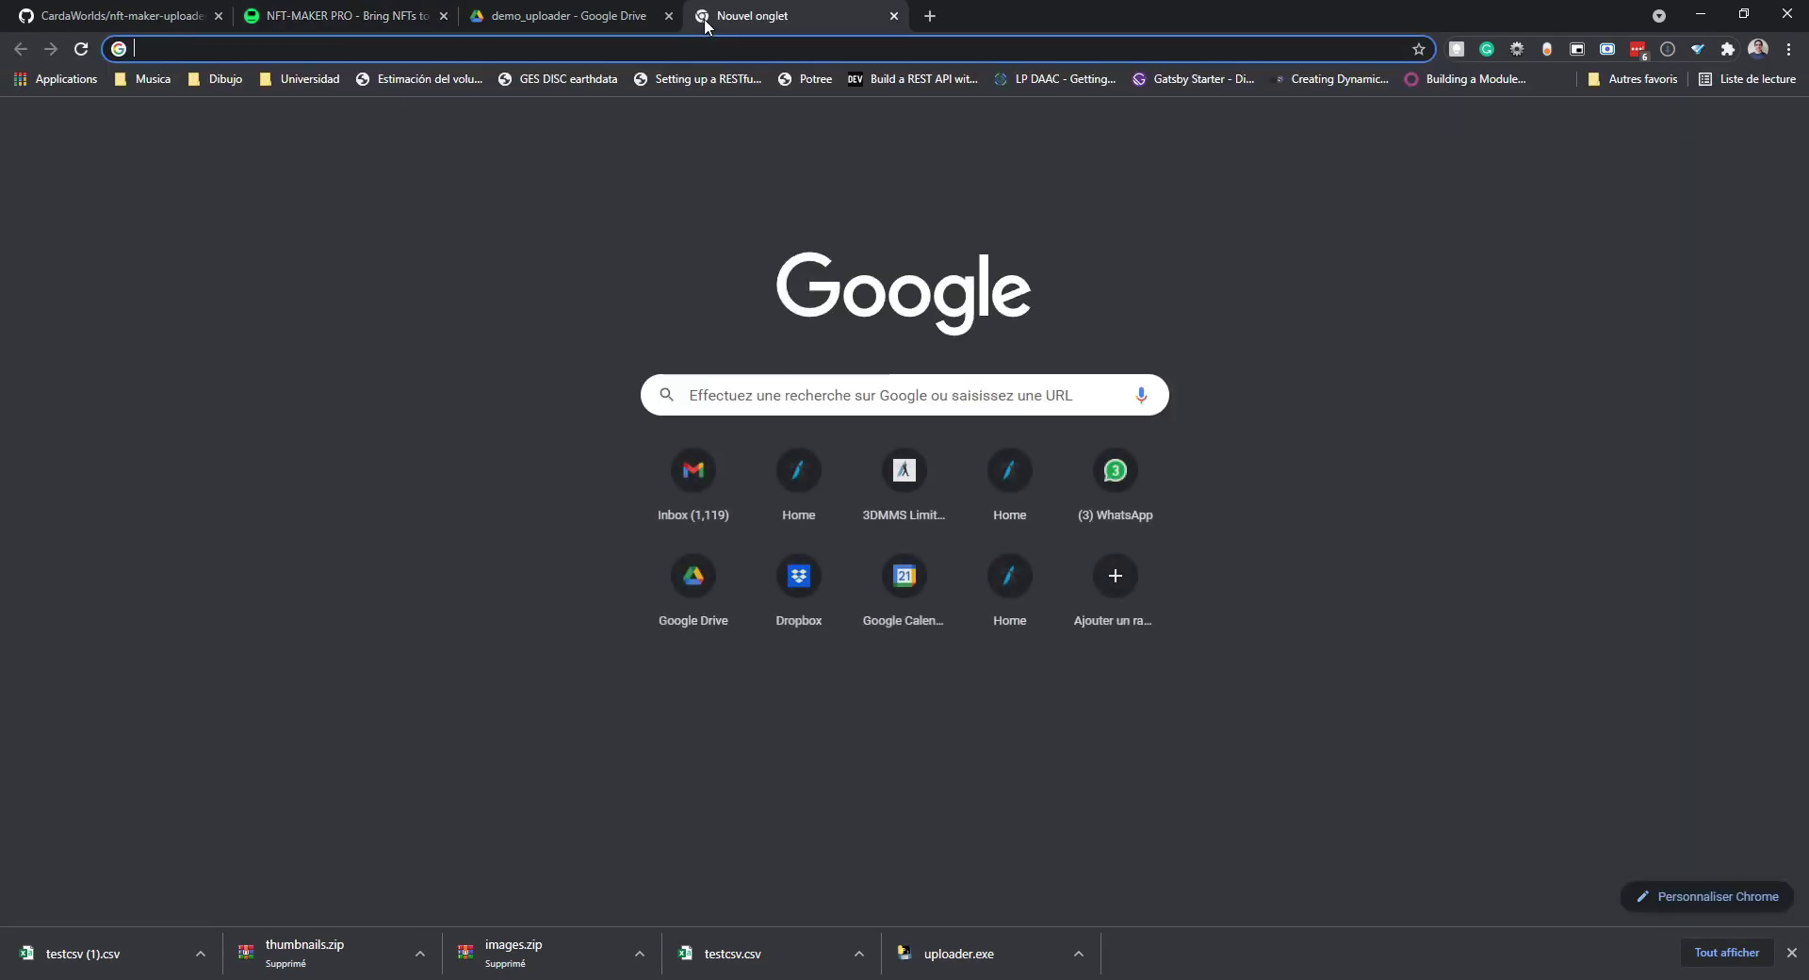
type("pool.pm/test/metadata")
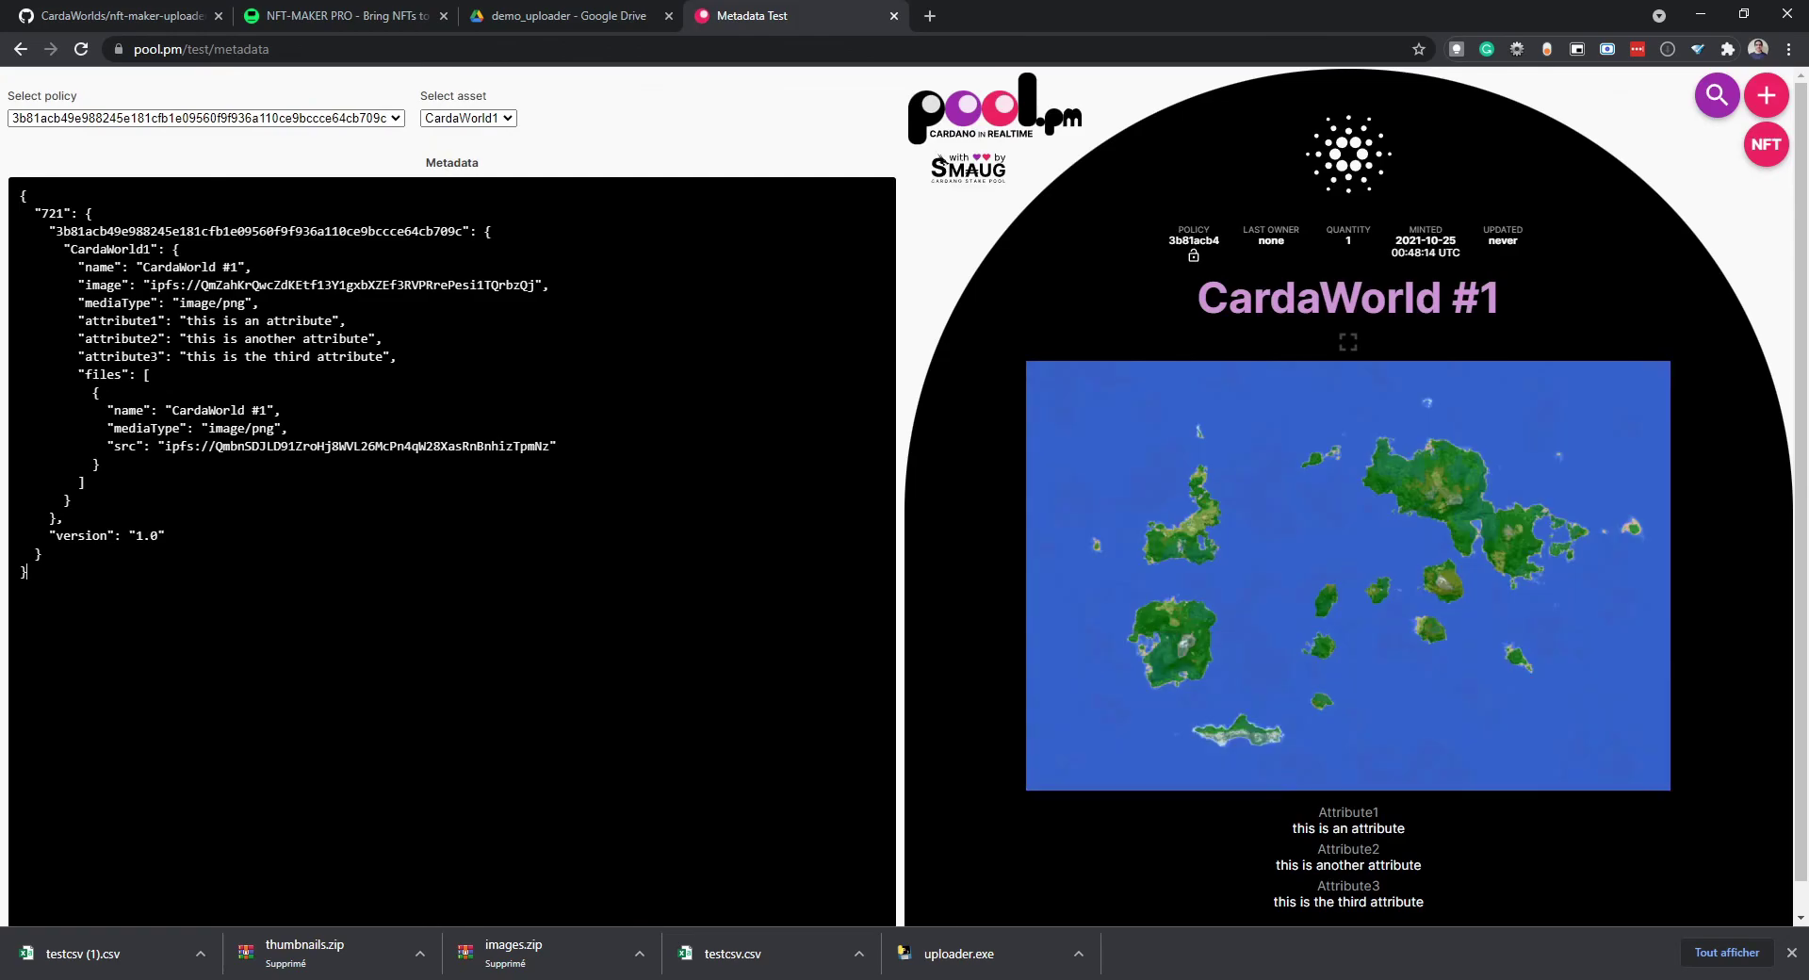
scroll(905, 495, "down", 1)
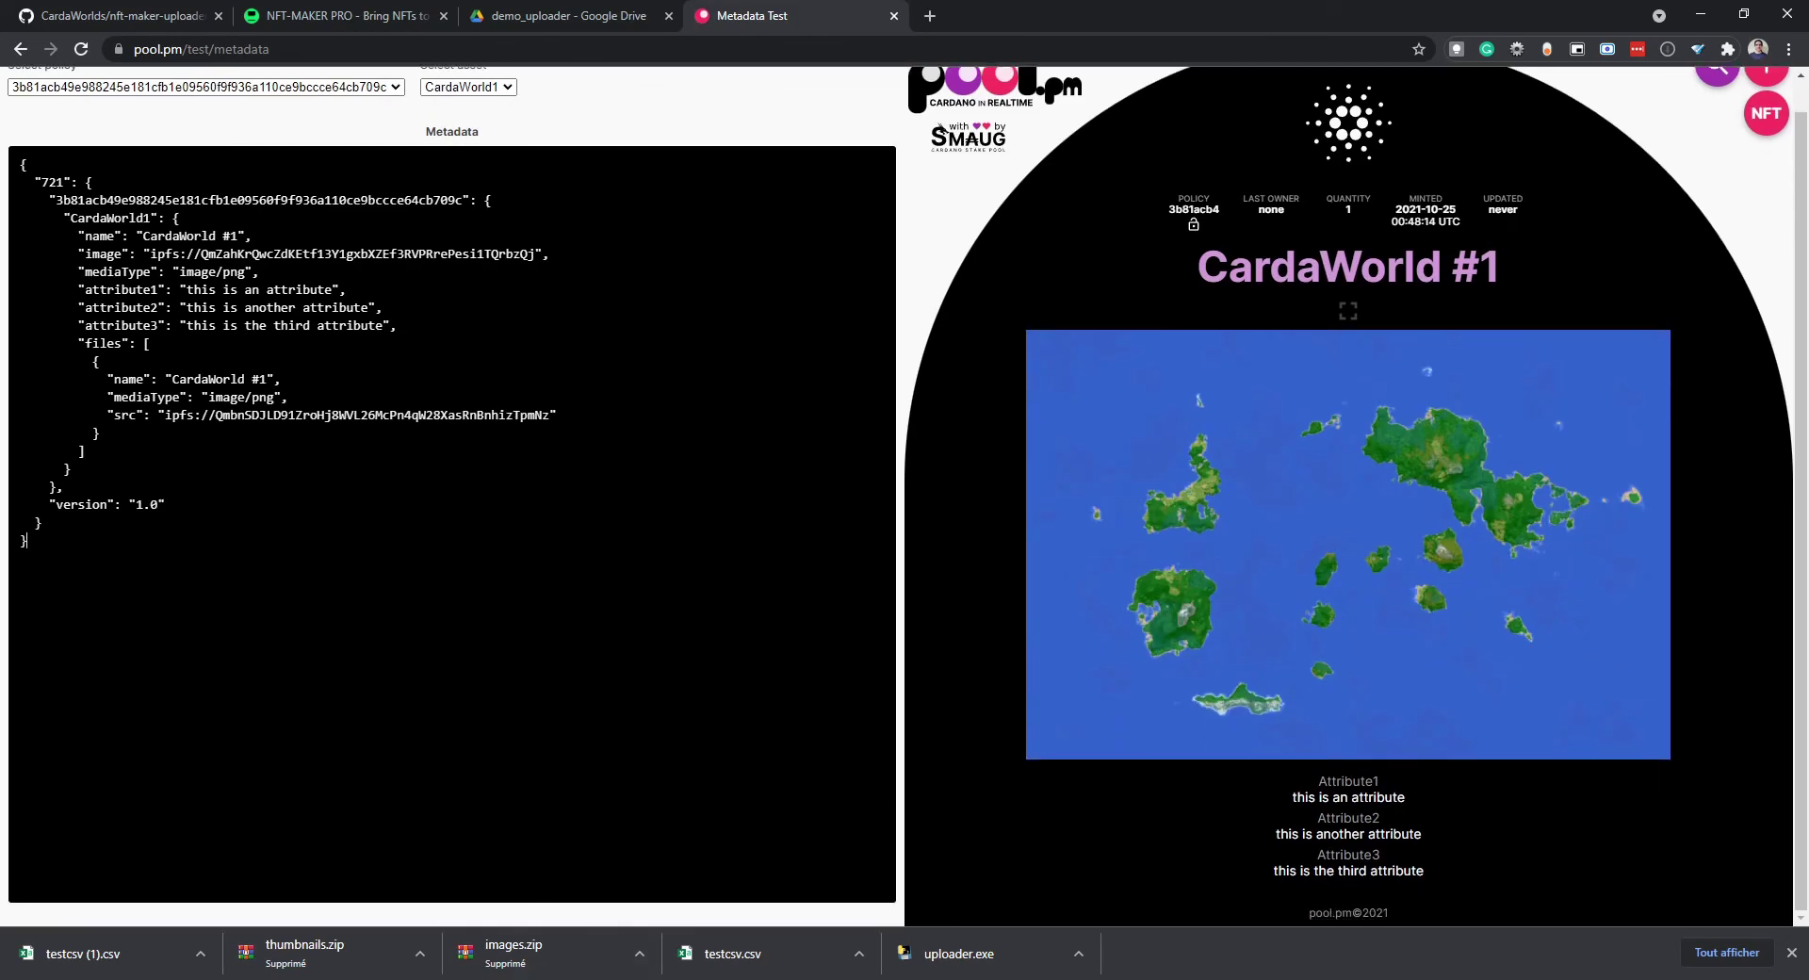